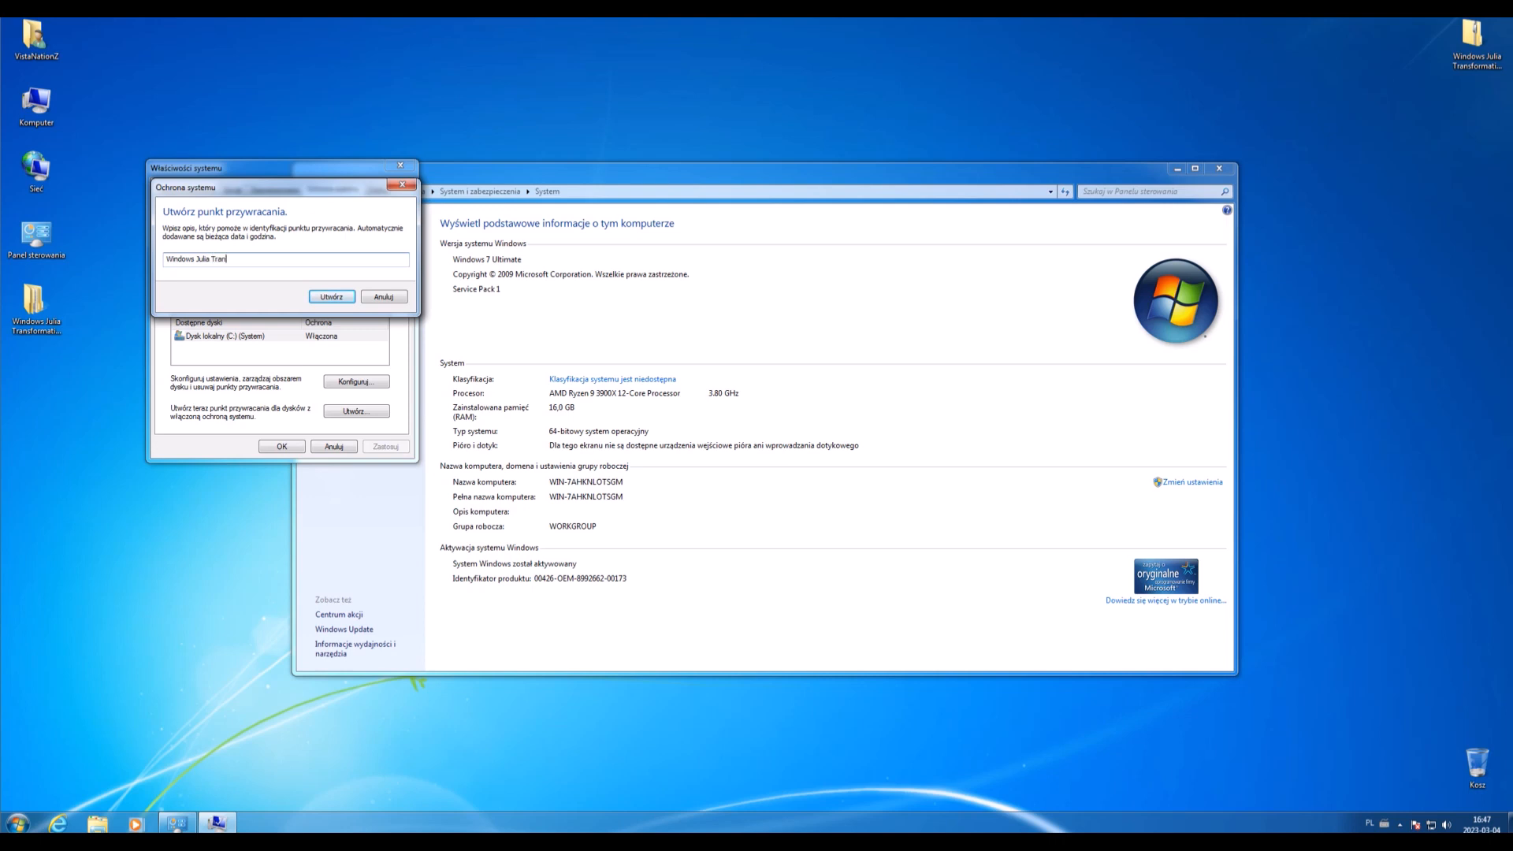
- Create the system restore point with the entered Windows Julia description, and close the system properties and system information windows
key(Return)
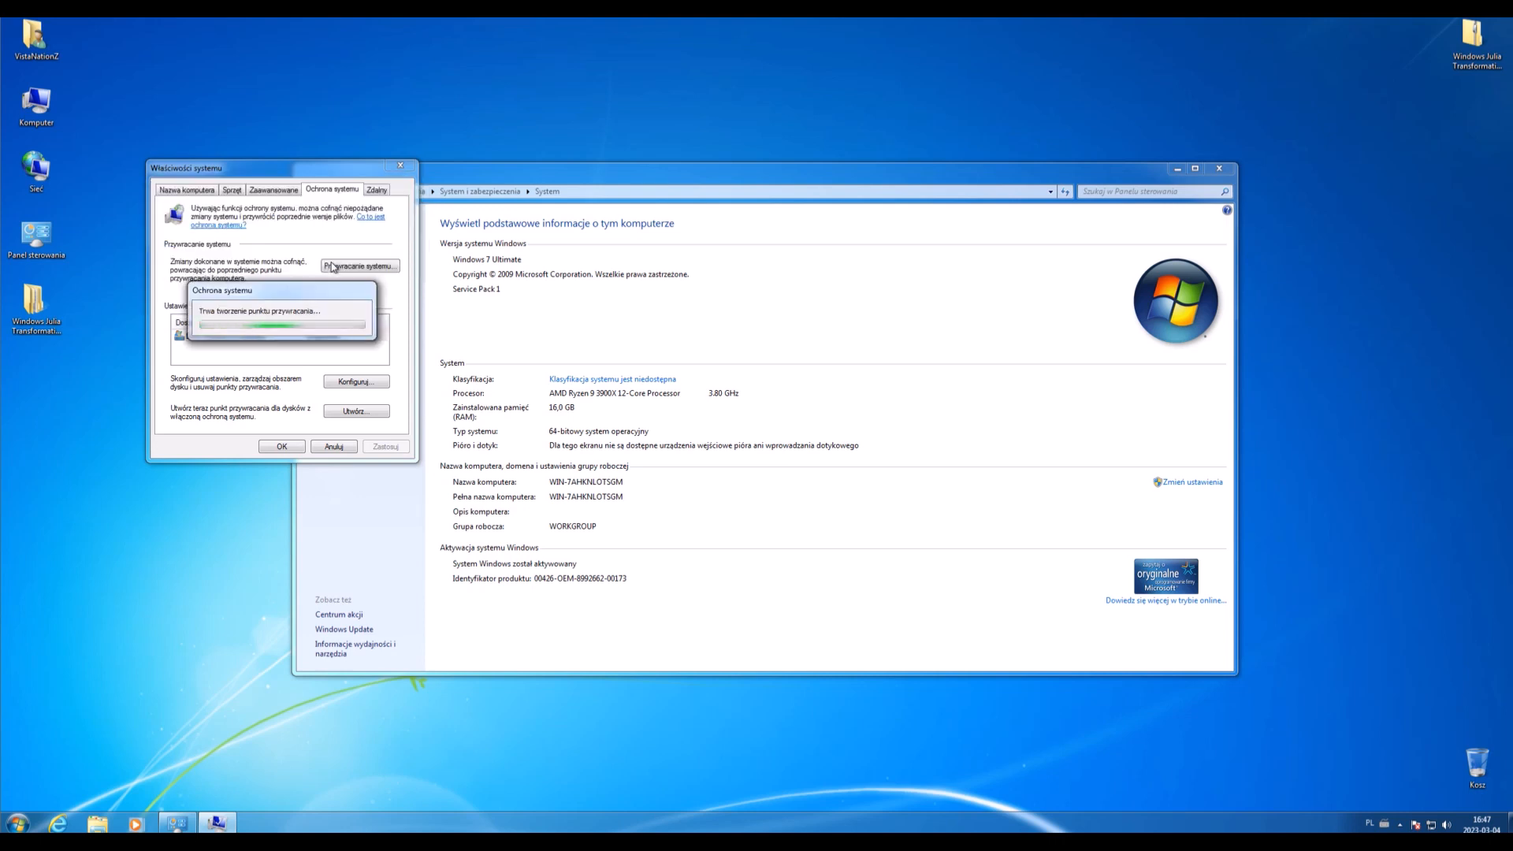
click(359, 319)
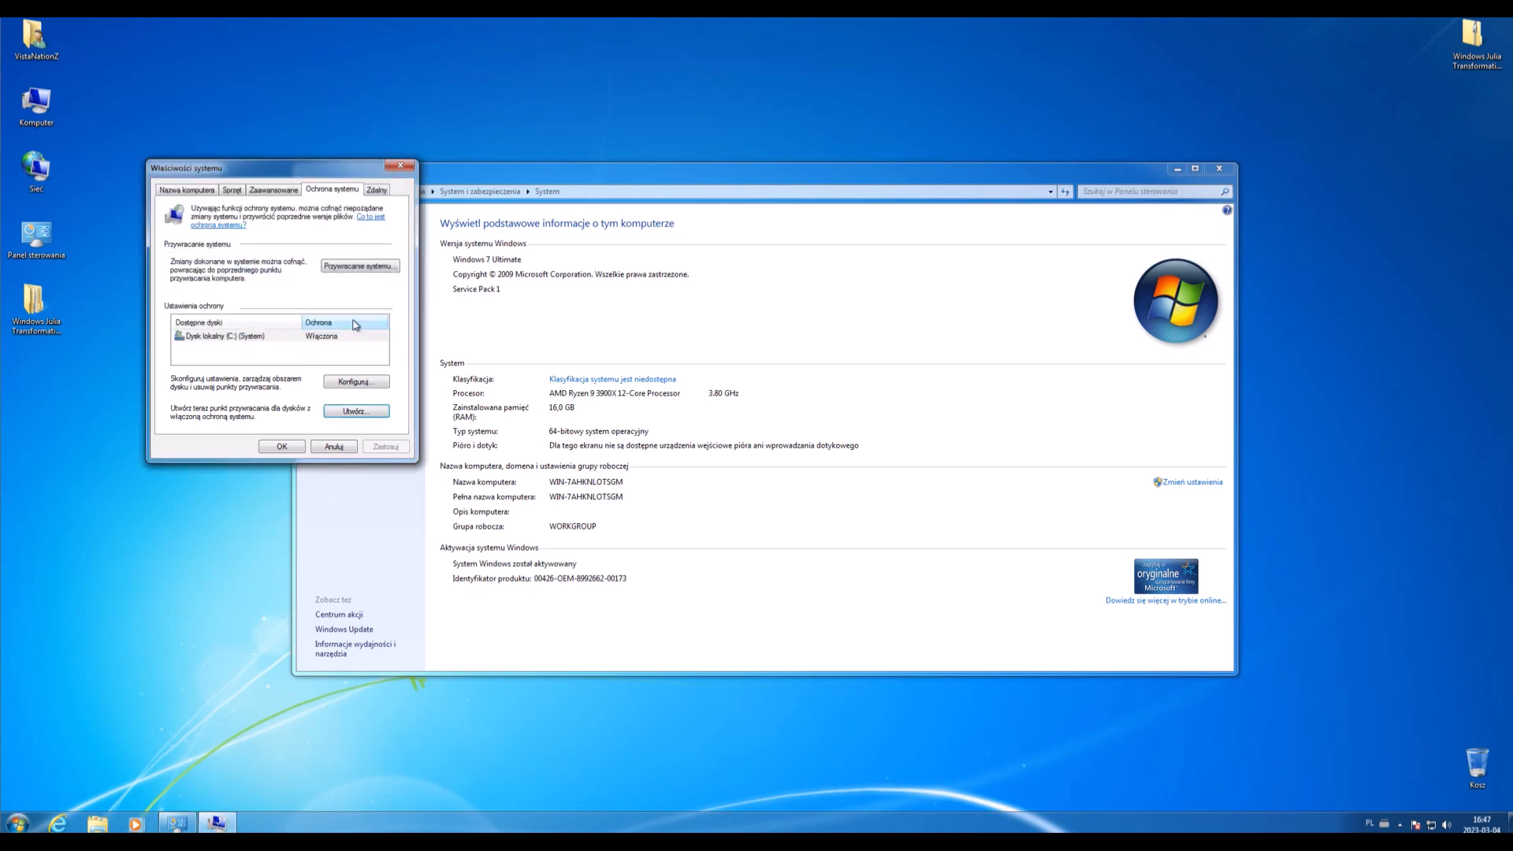
click(281, 446)
click(1219, 168)
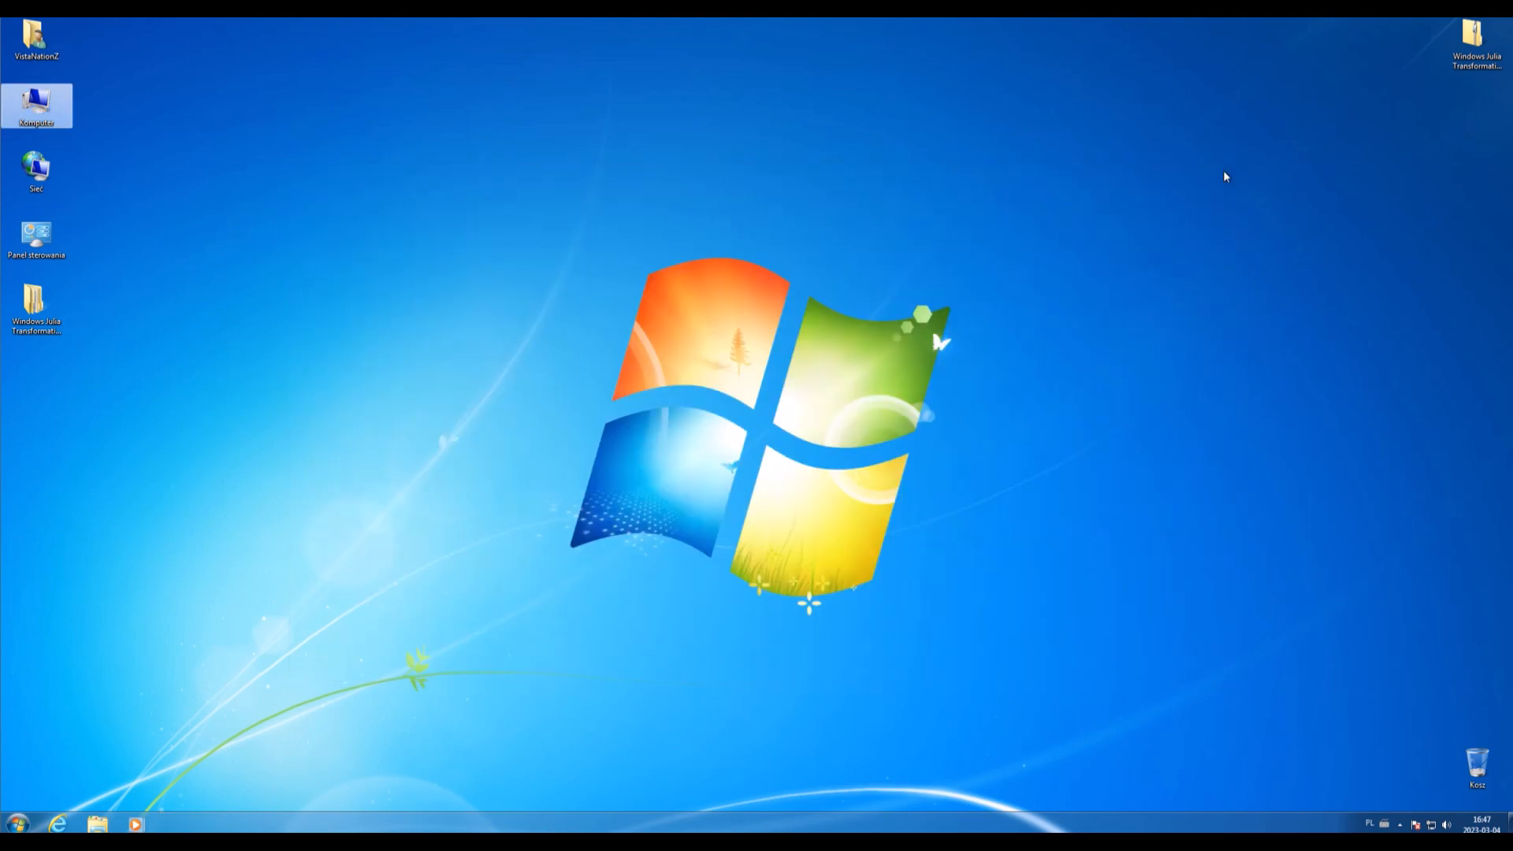
- Install the x64 update from the 1. Update folder under 1 - Required update in the Windows Julia Transformation Pack
double_click(36, 308)
double_click(477, 251)
double_click(480, 252)
double_click(457, 251)
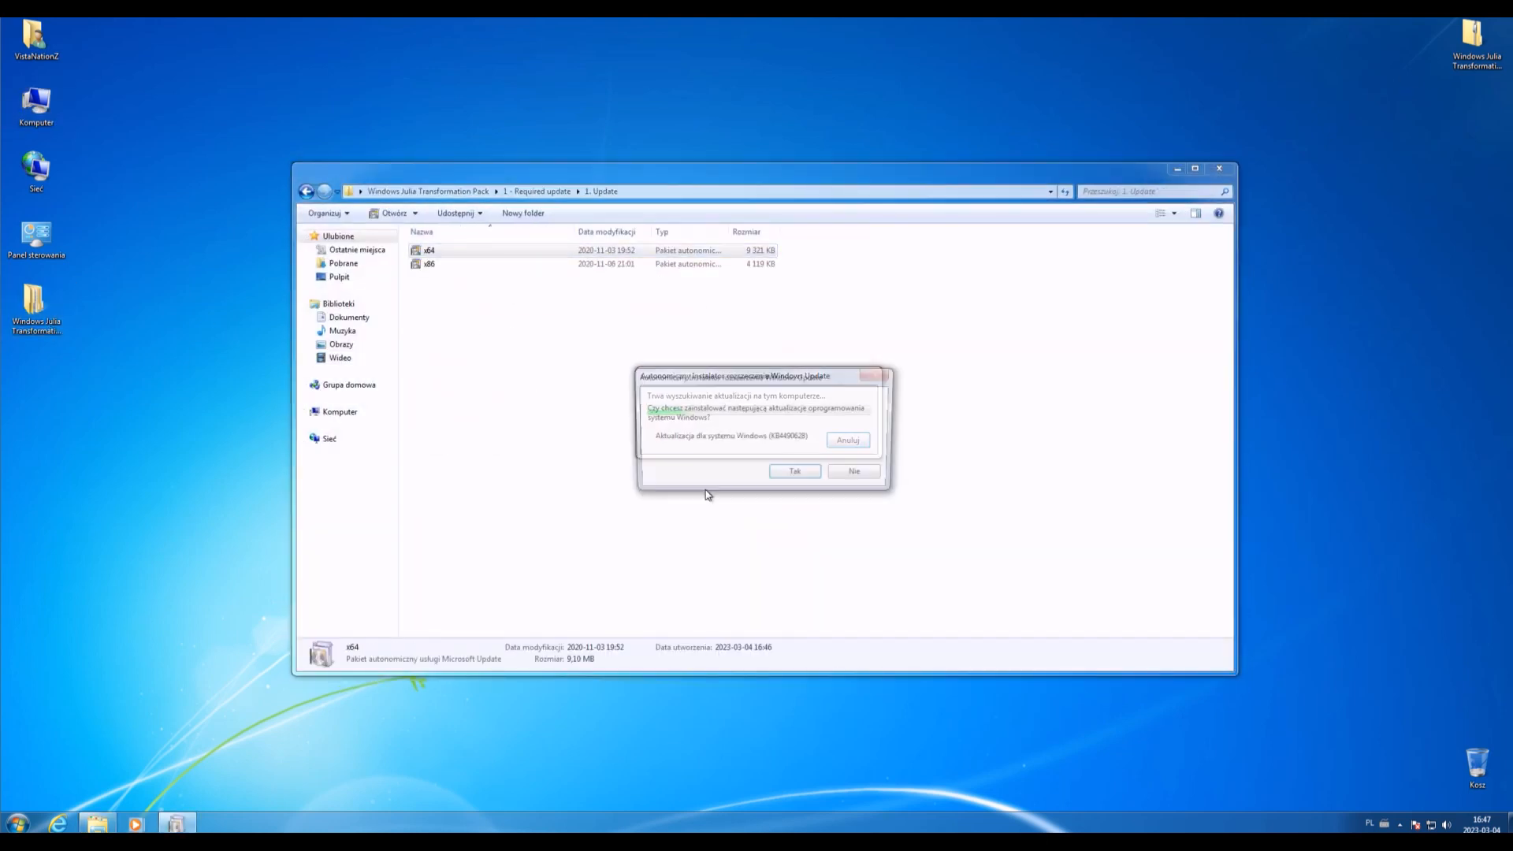
click(793, 481)
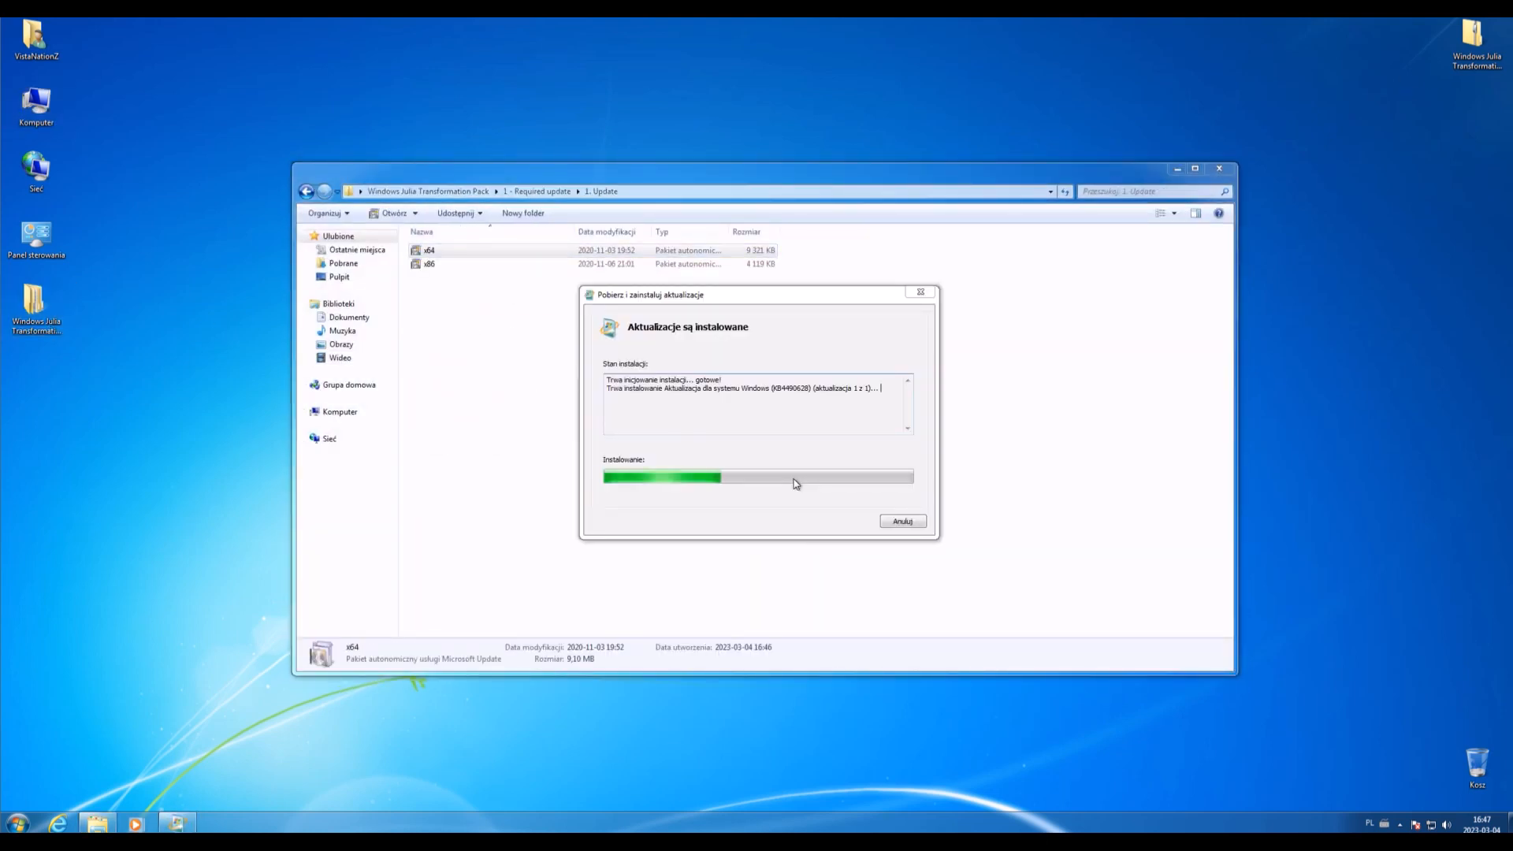
click(902, 521)
- Run install_all from the Visual C runtimes folder under 2. Required frameworks, allowing each Microsoft runtime installer to make changes
key(BackSpace)
click(470, 266)
double_click(470, 267)
double_click(442, 251)
double_click(439, 251)
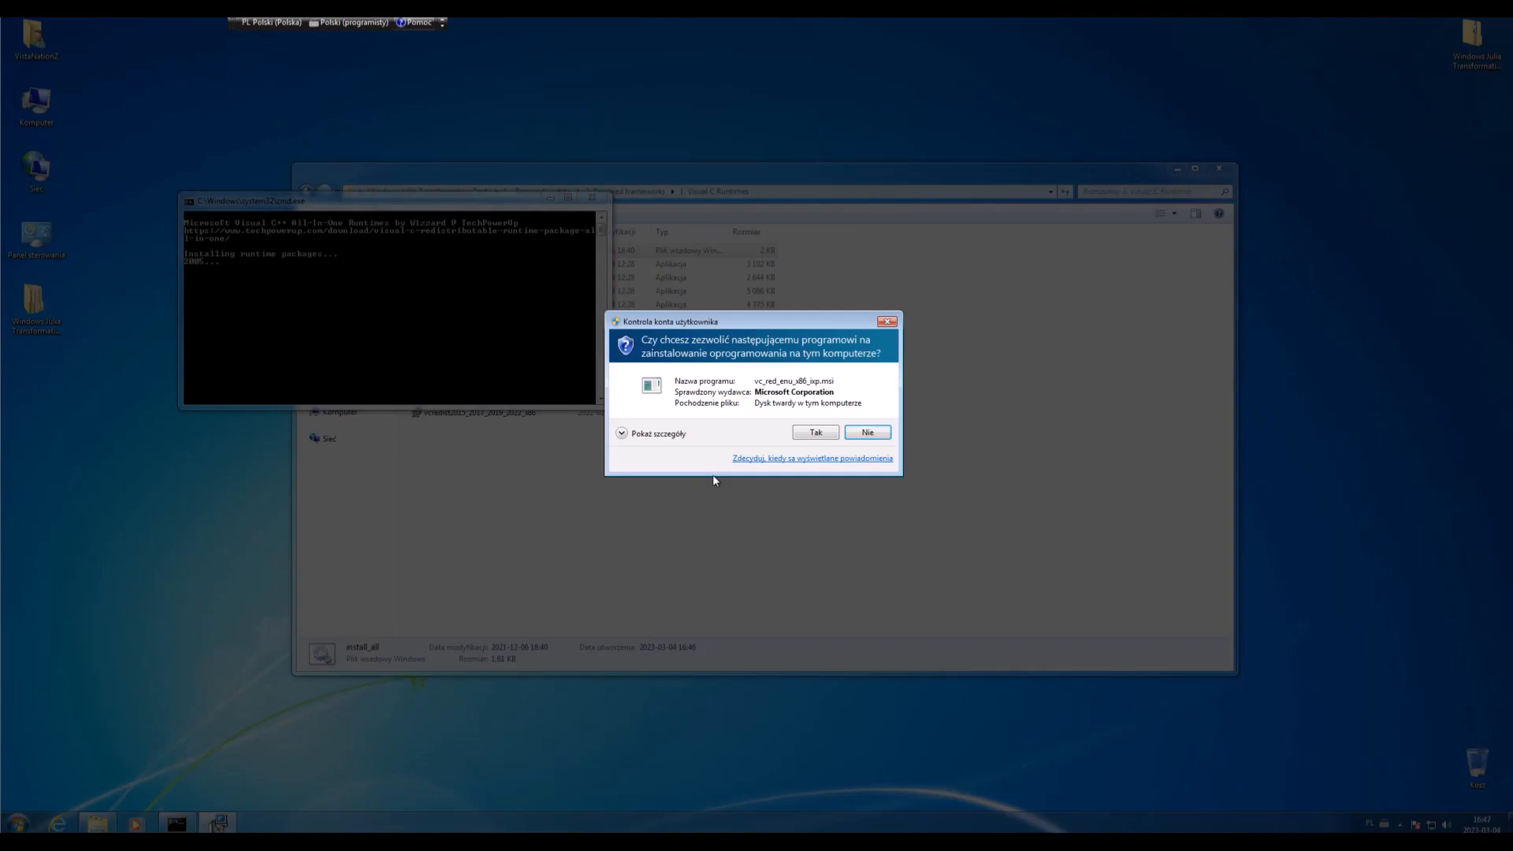
click(817, 433)
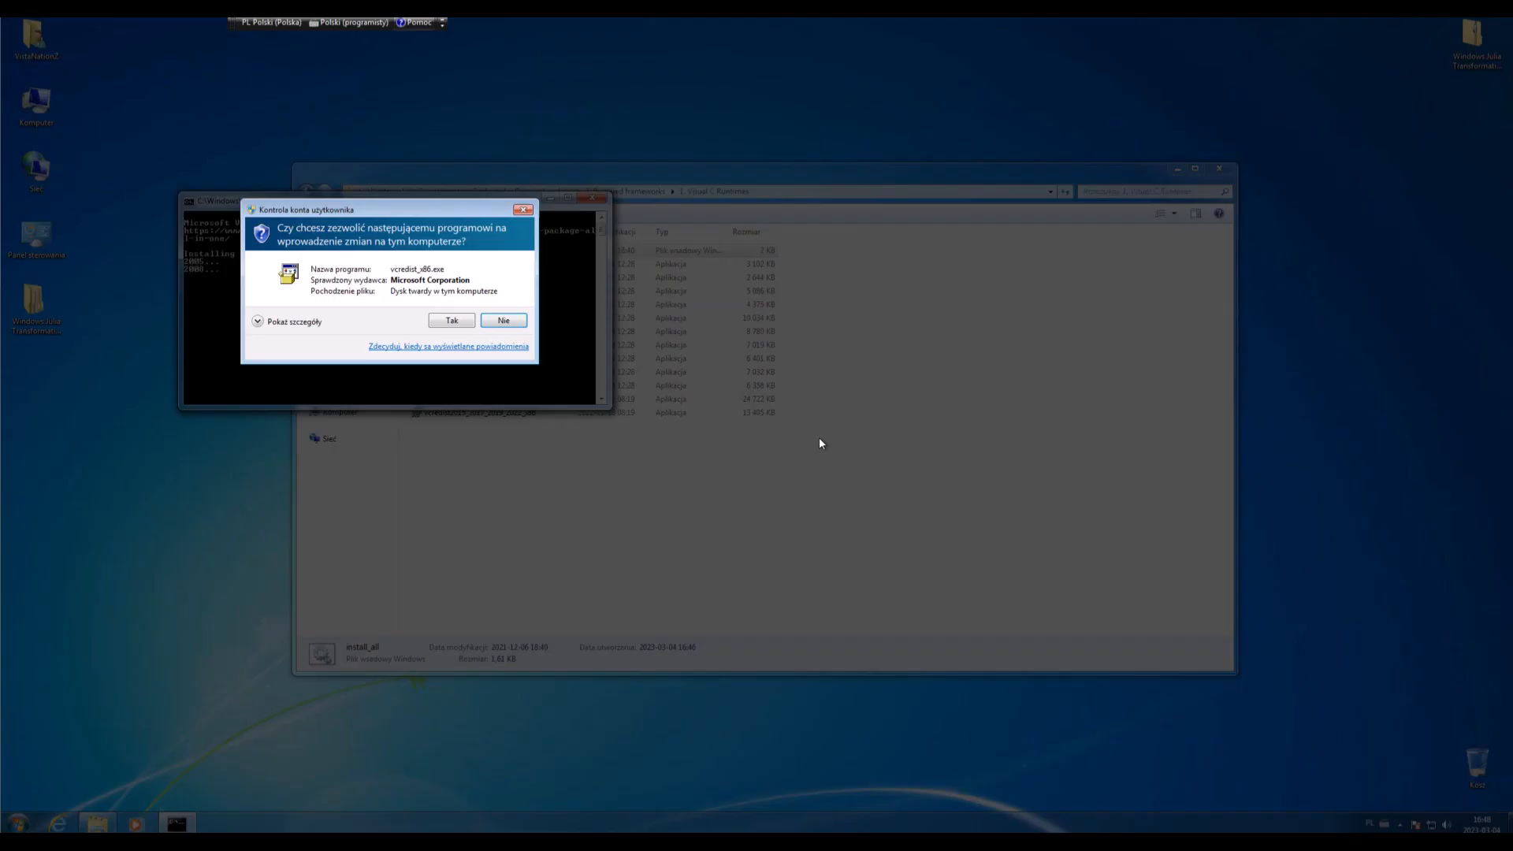
click(441, 320)
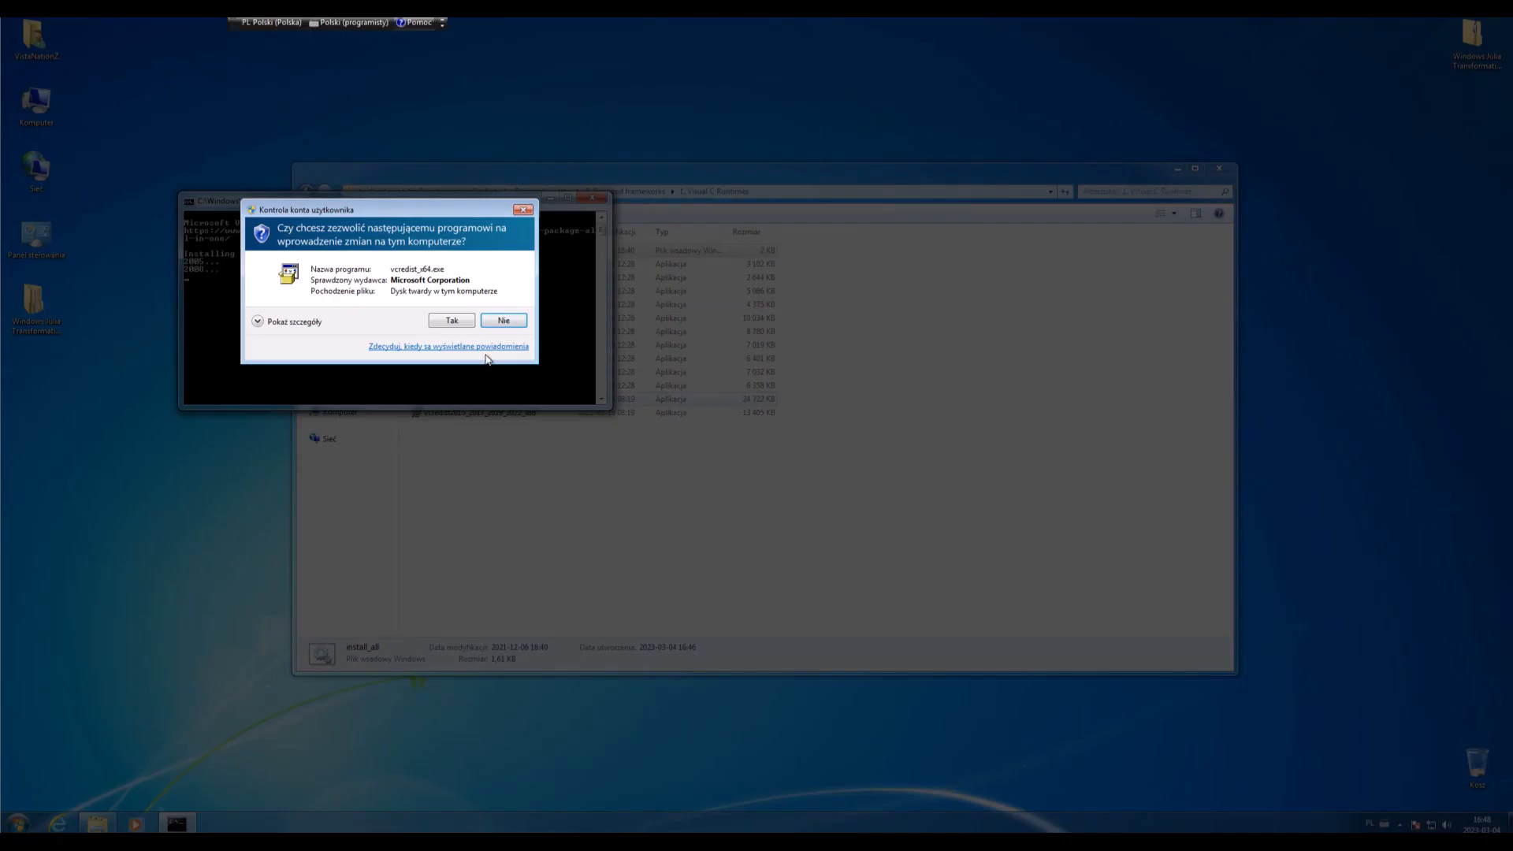
click(451, 320)
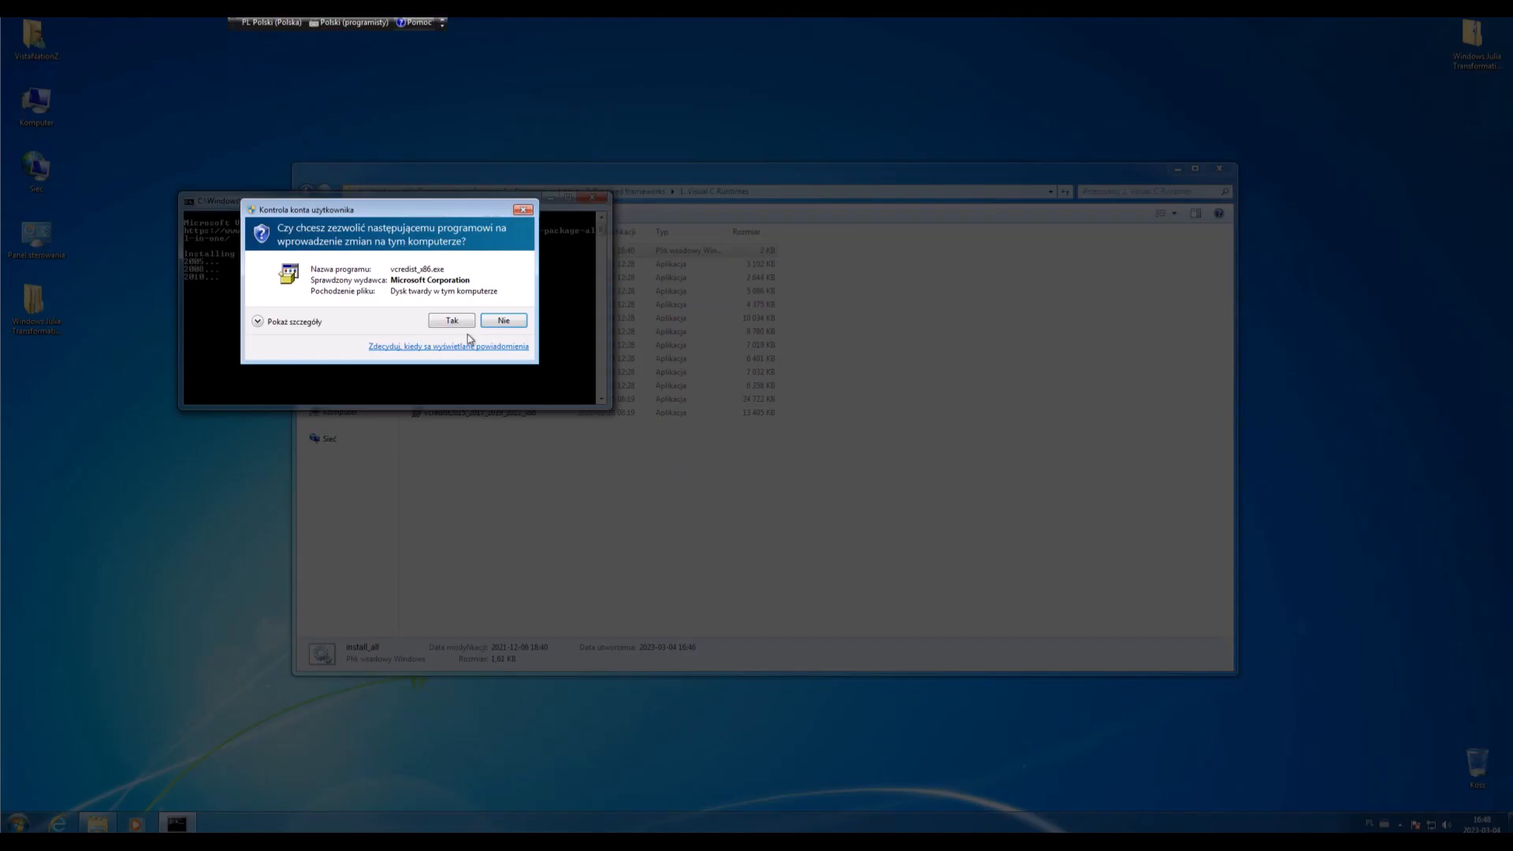
click(465, 329)
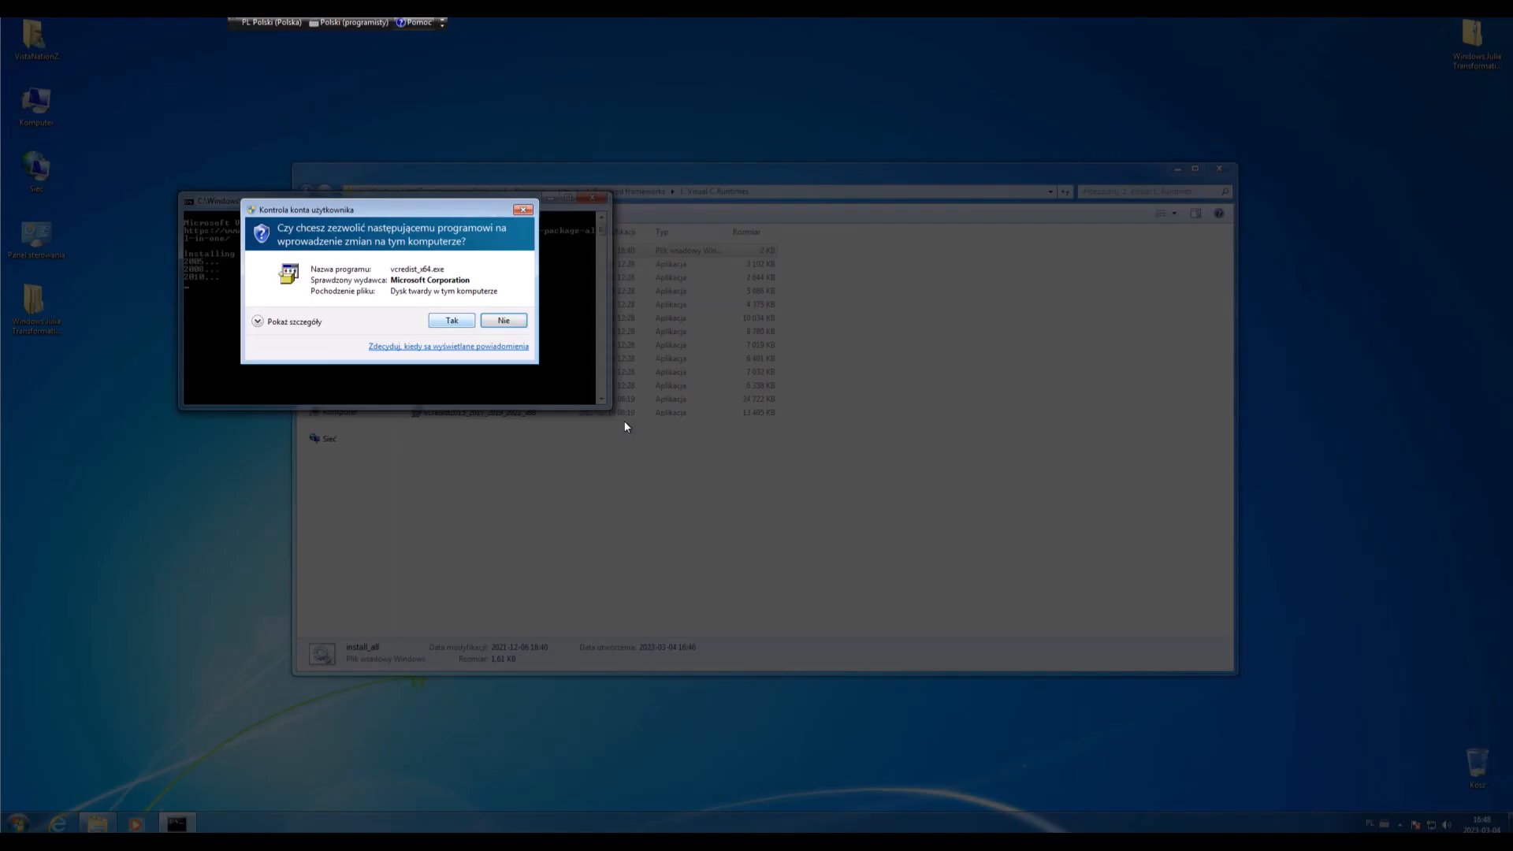
click(452, 320)
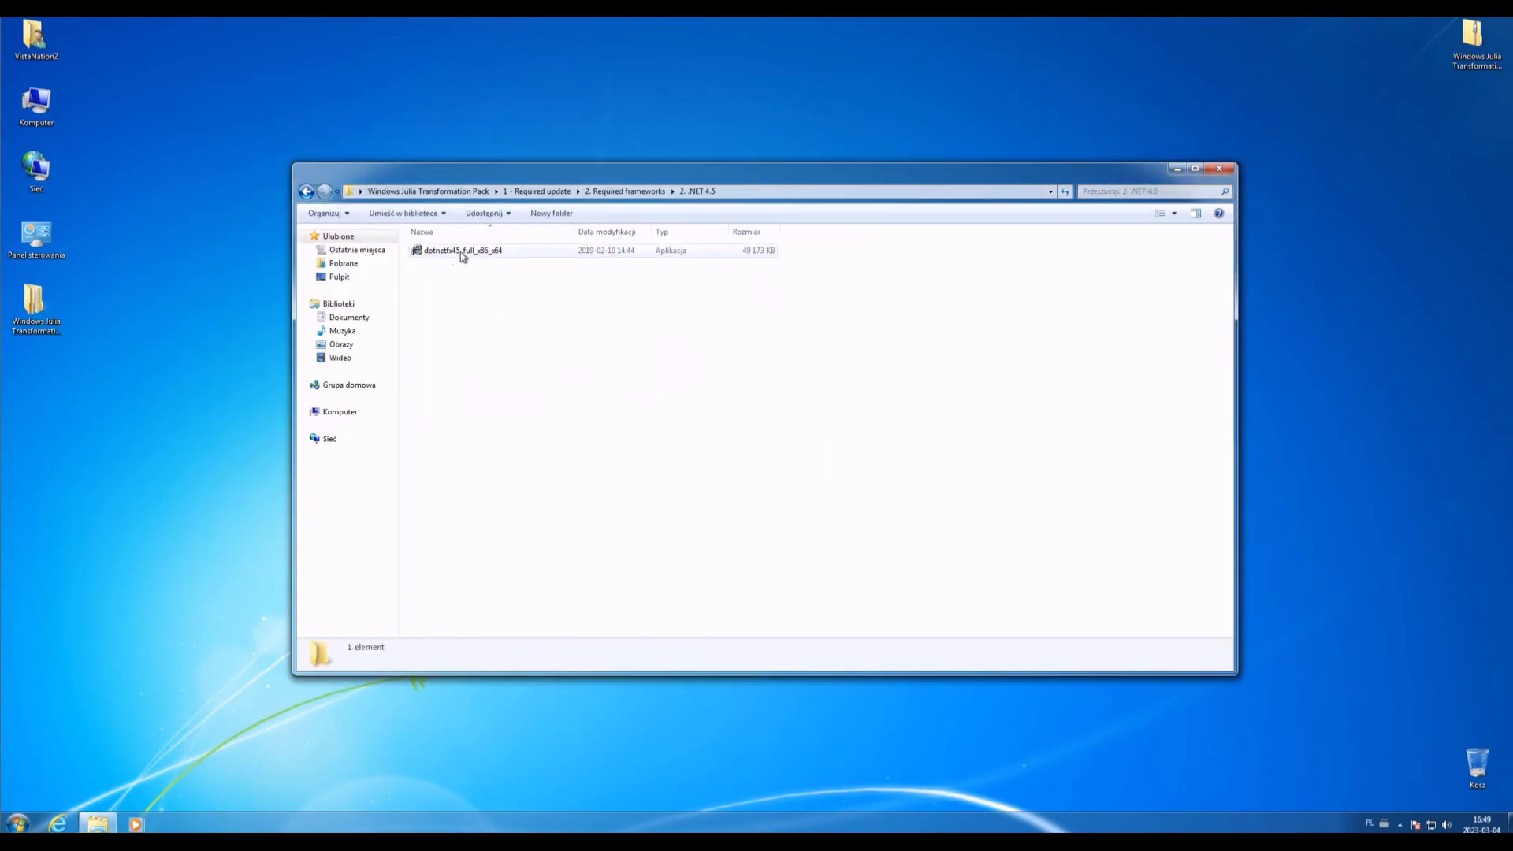
- Run the dotnetfx45_full_x86_x64 installer from the 2. .NET 4.5 folder and close its setup
double_click(460, 251)
click(821, 456)
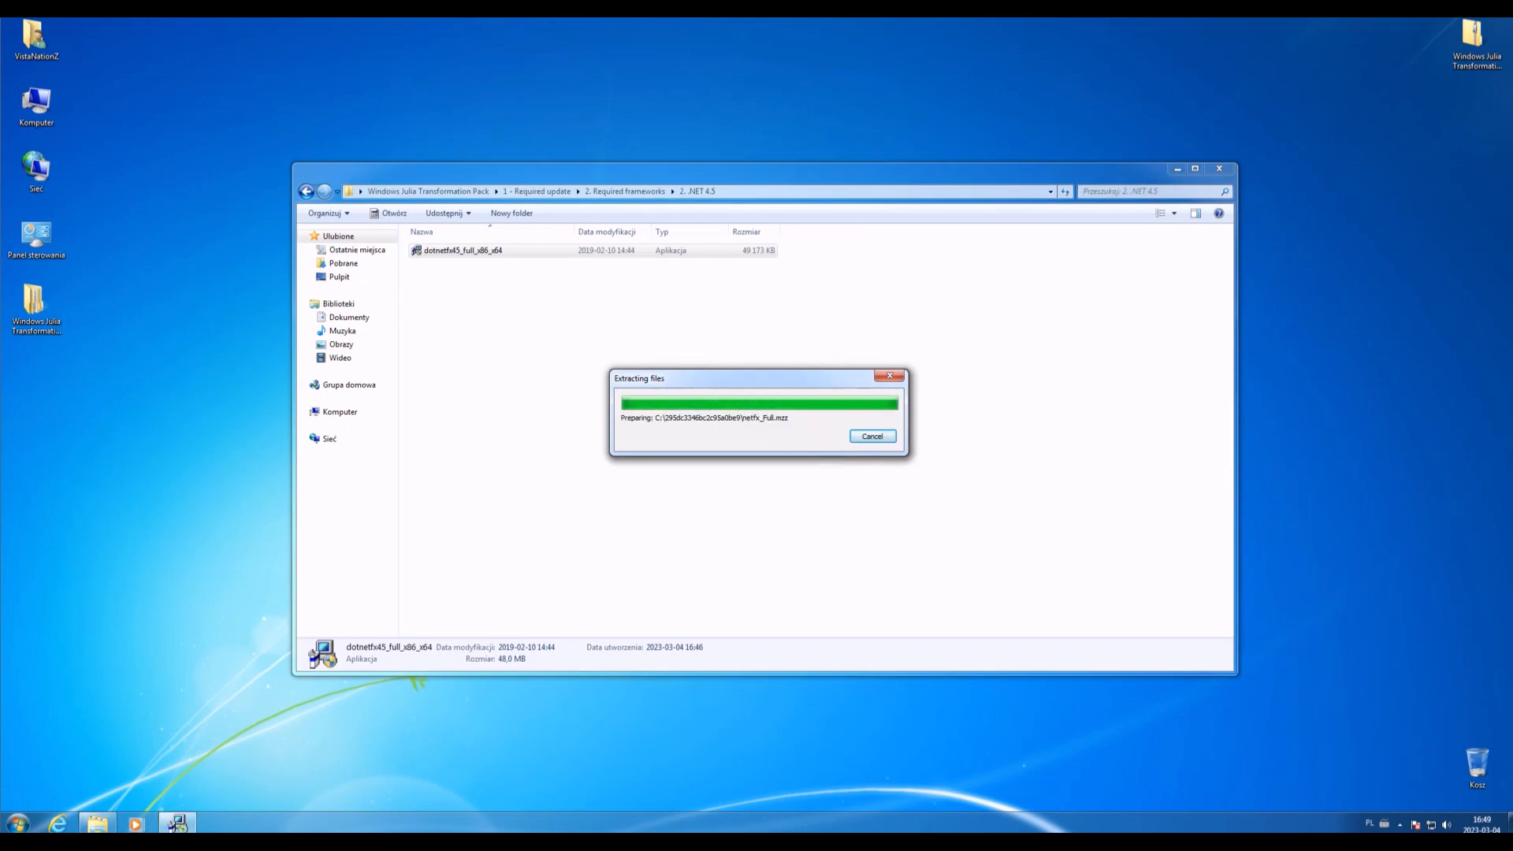
click(893, 546)
- Patch all three system files with UniversalThemePatcher-x64 from the 2 - Theme folder and restart the computer
key(BackSpace)
key(BackSpace)
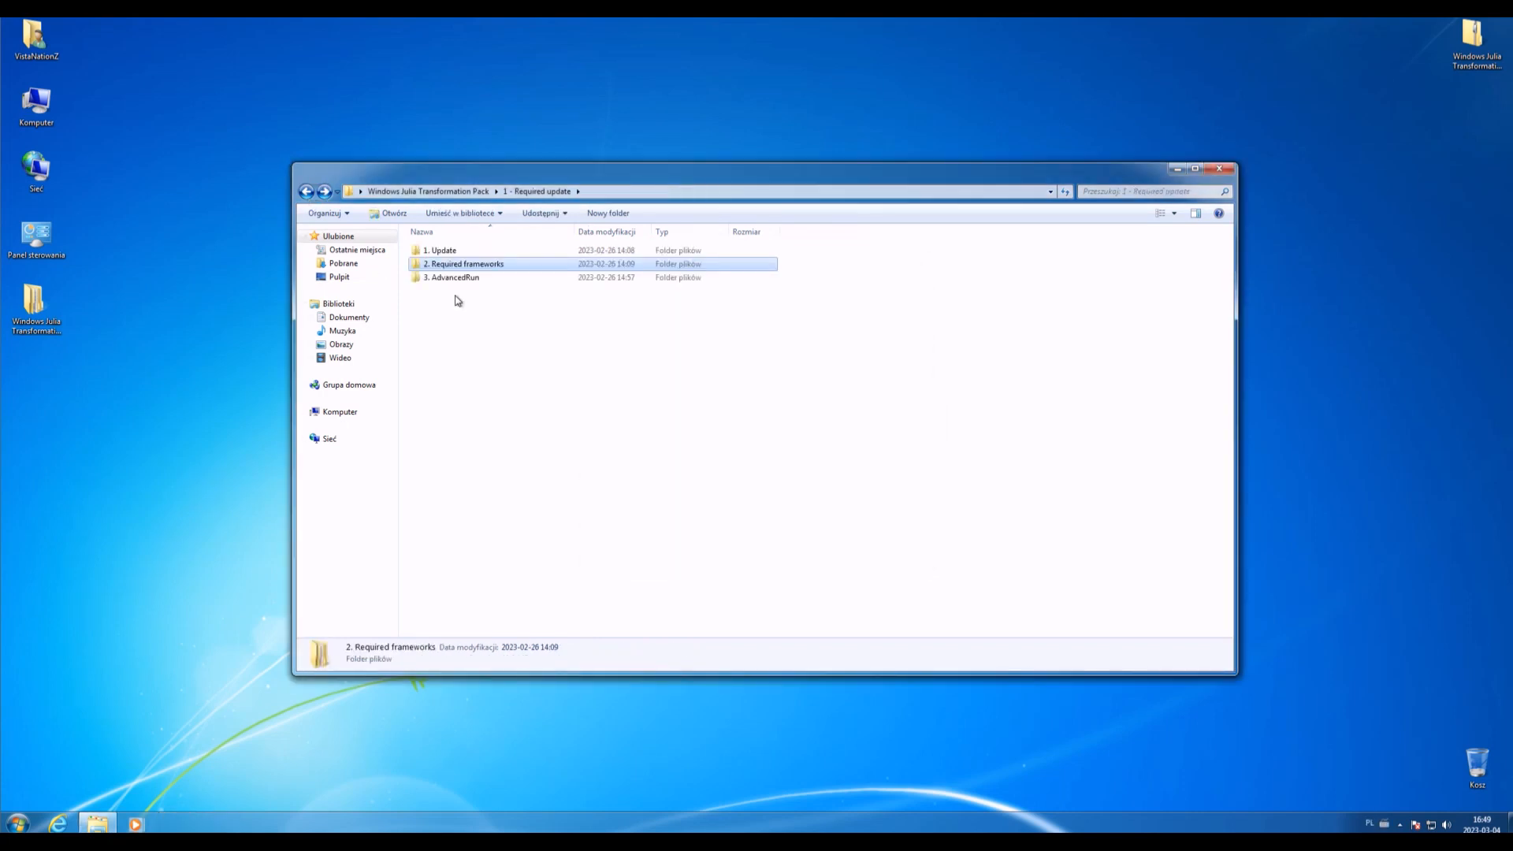
key(BackSpace)
double_click(453, 263)
double_click(442, 263)
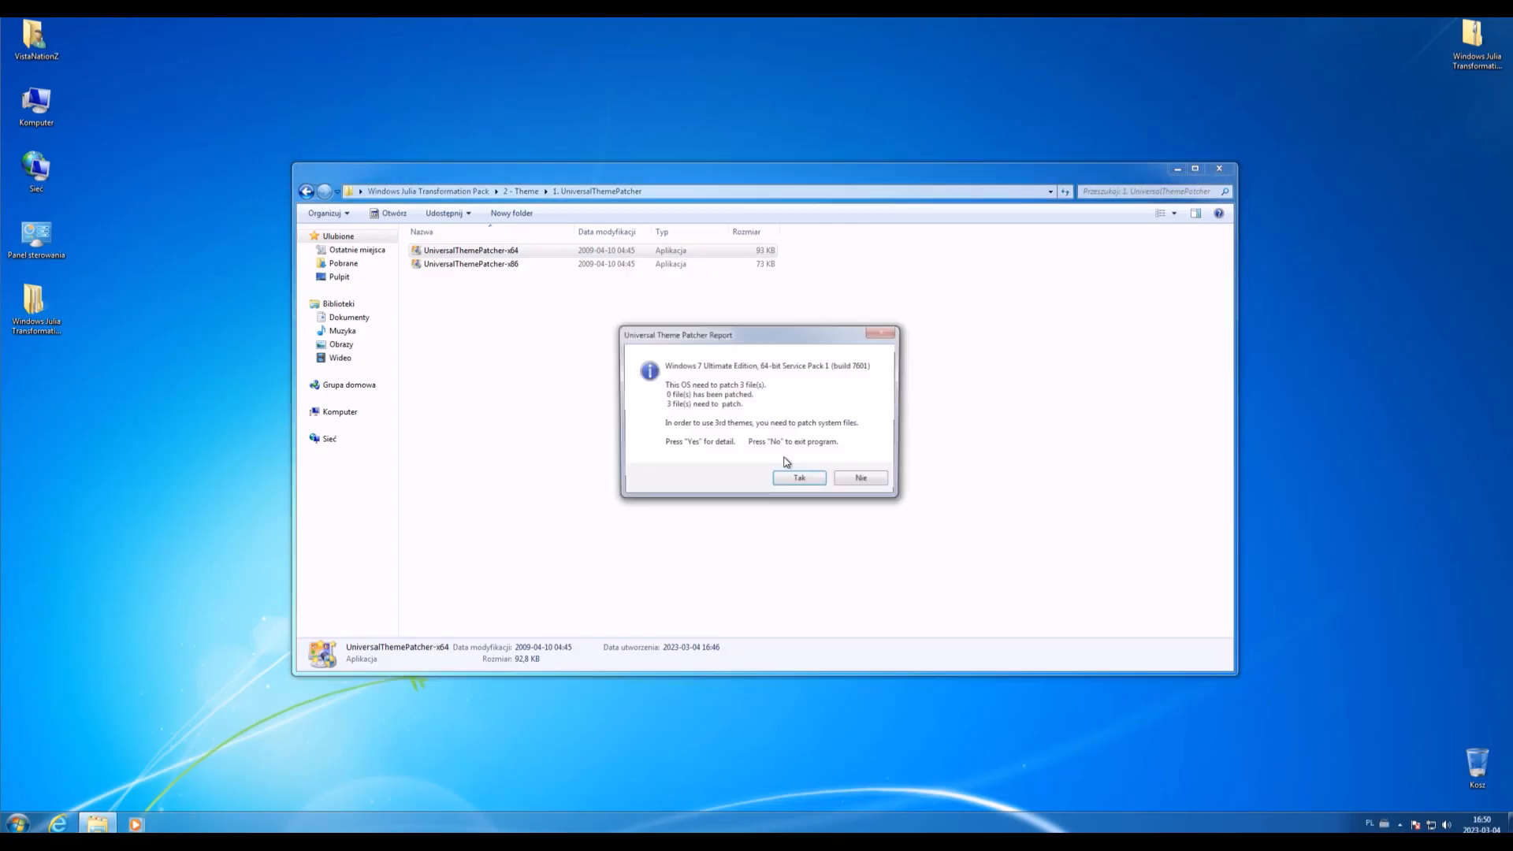
click(904, 398)
click(793, 451)
click(903, 447)
click(795, 452)
click(899, 490)
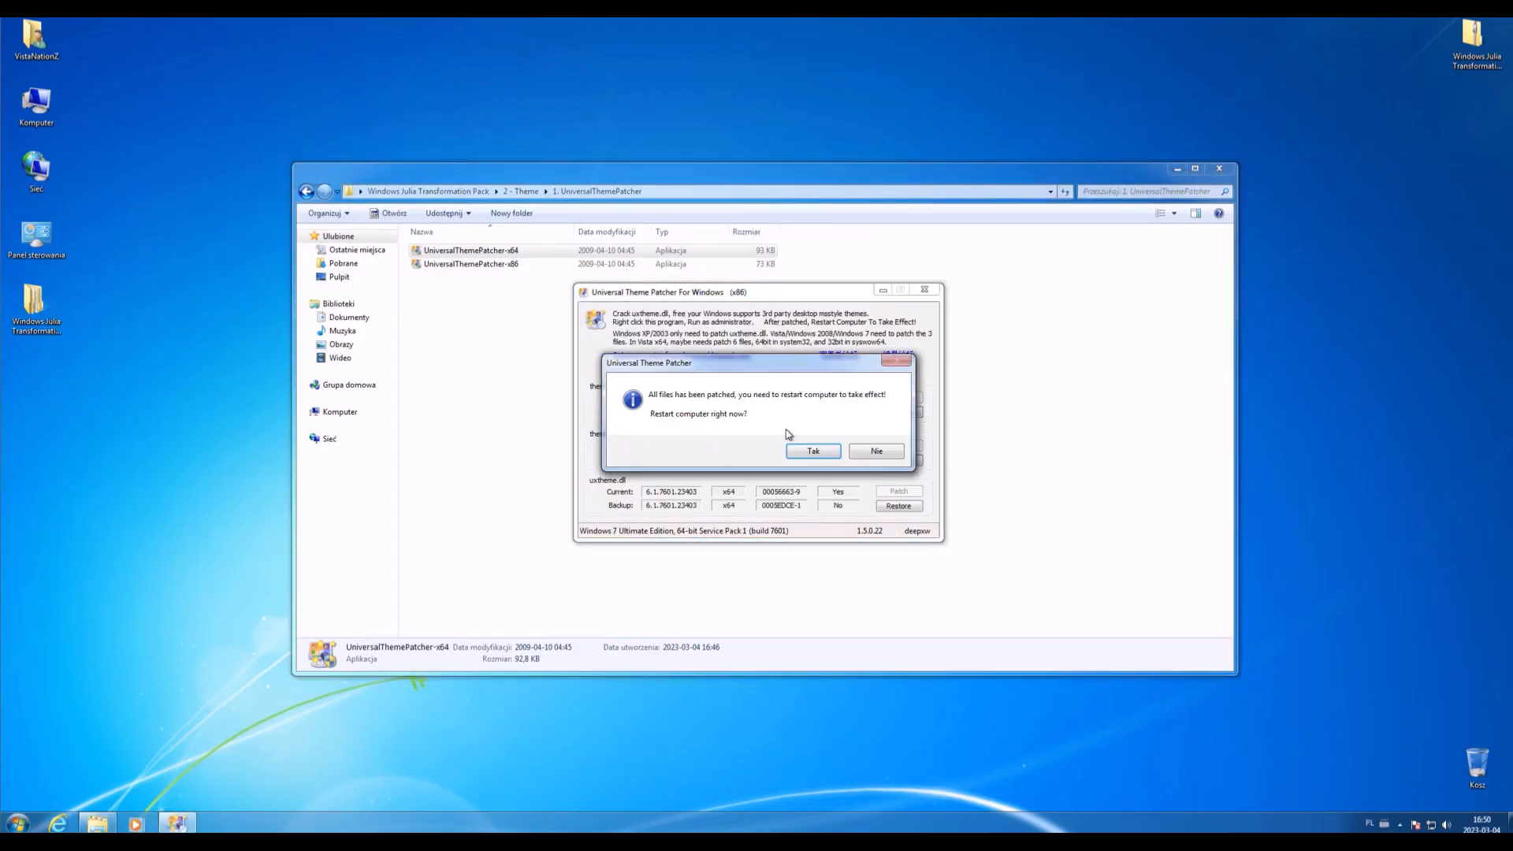
click(811, 451)
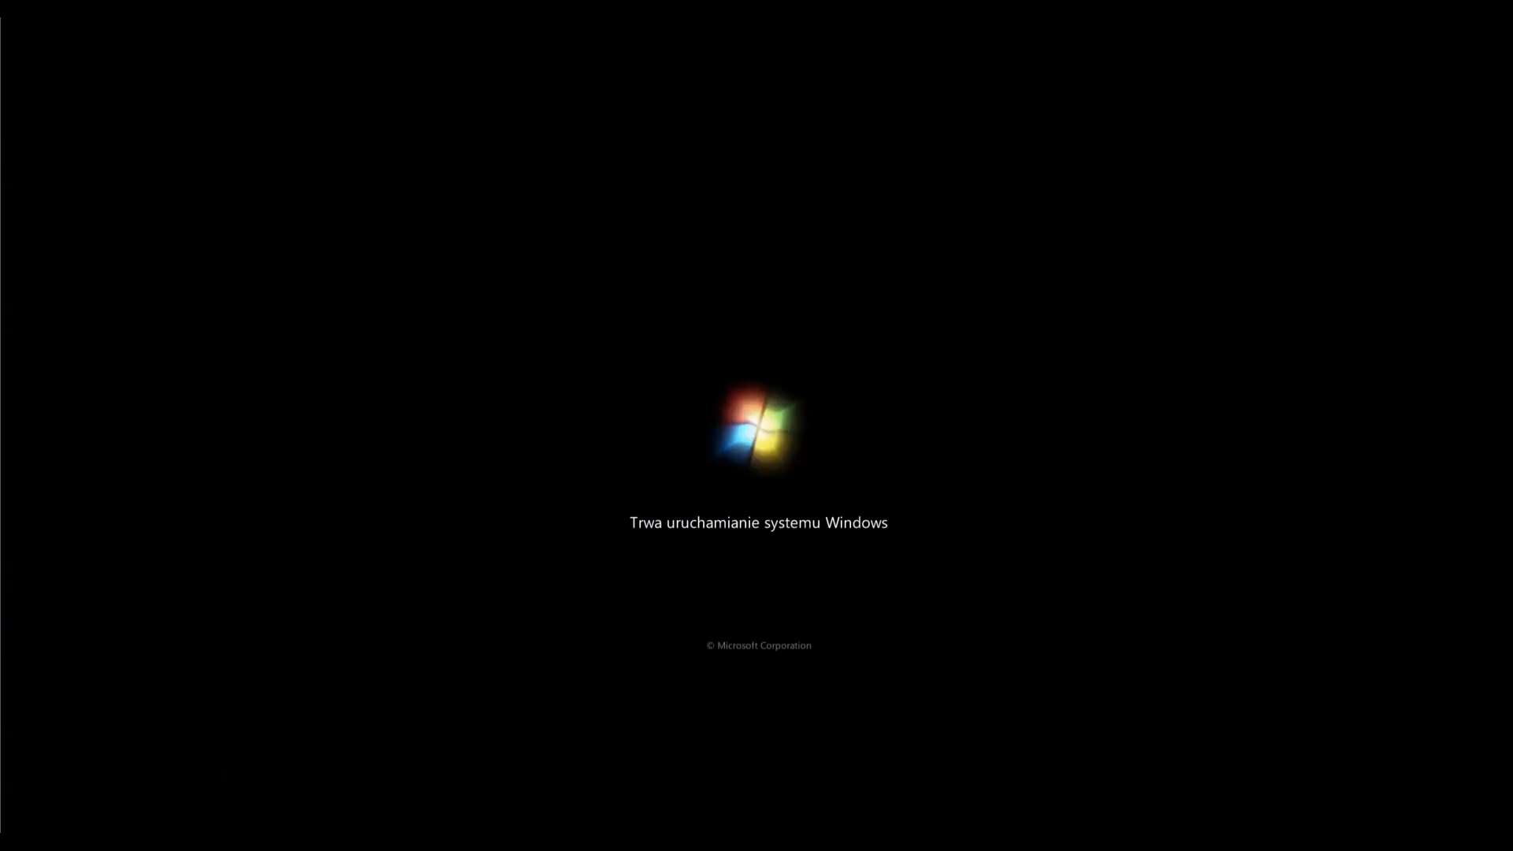
- Paste the WinJulia folder and theme file into C:\Windows\Resources\Themes, and close both folder windows
key(Return)
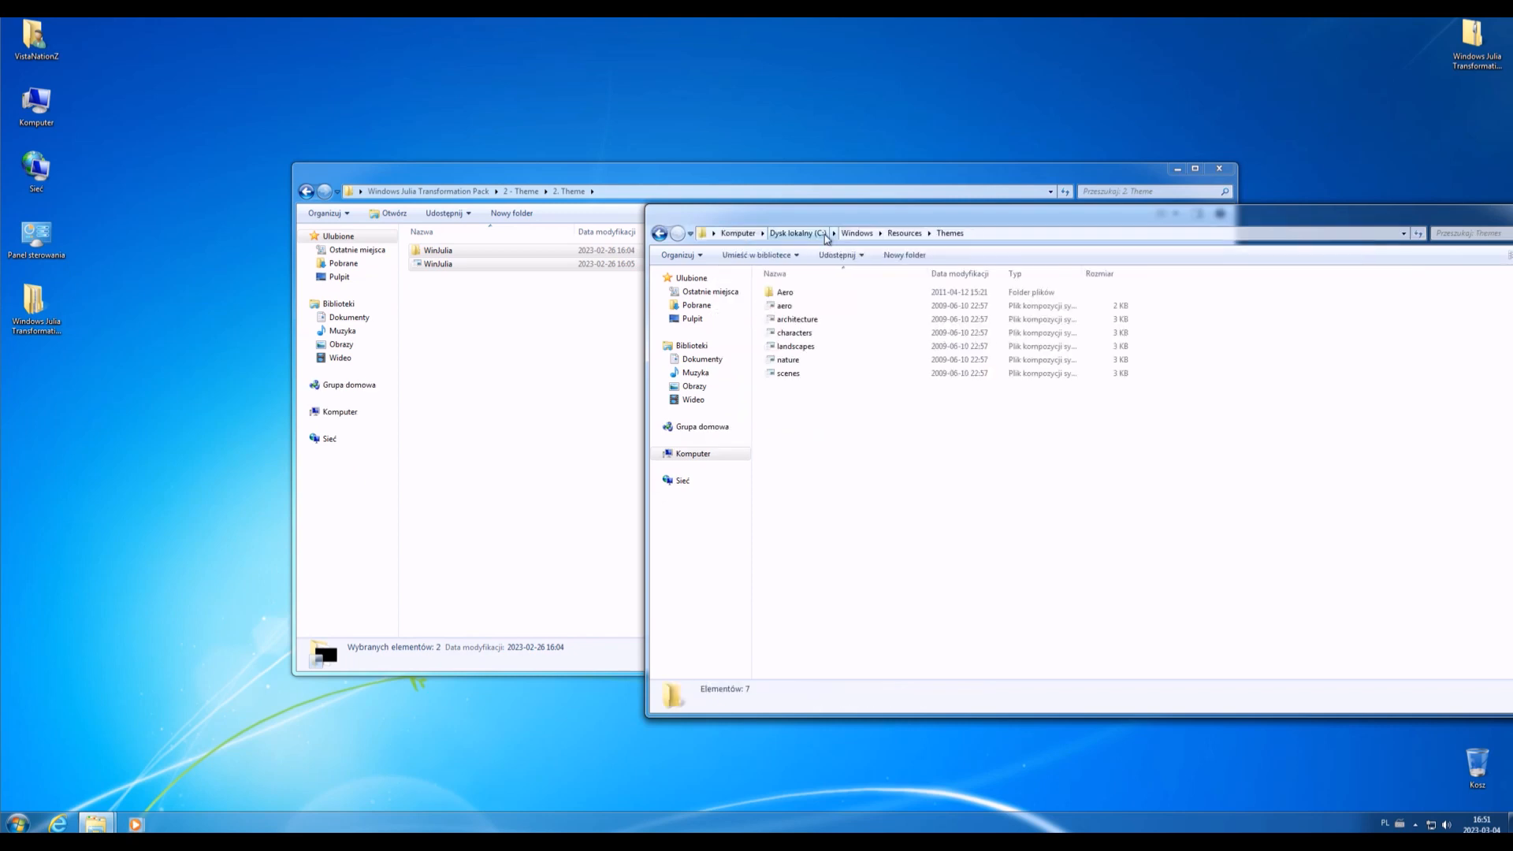
key(ctrl+v)
click(742, 465)
click(870, 465)
drag(1470, 215, 1170, 202)
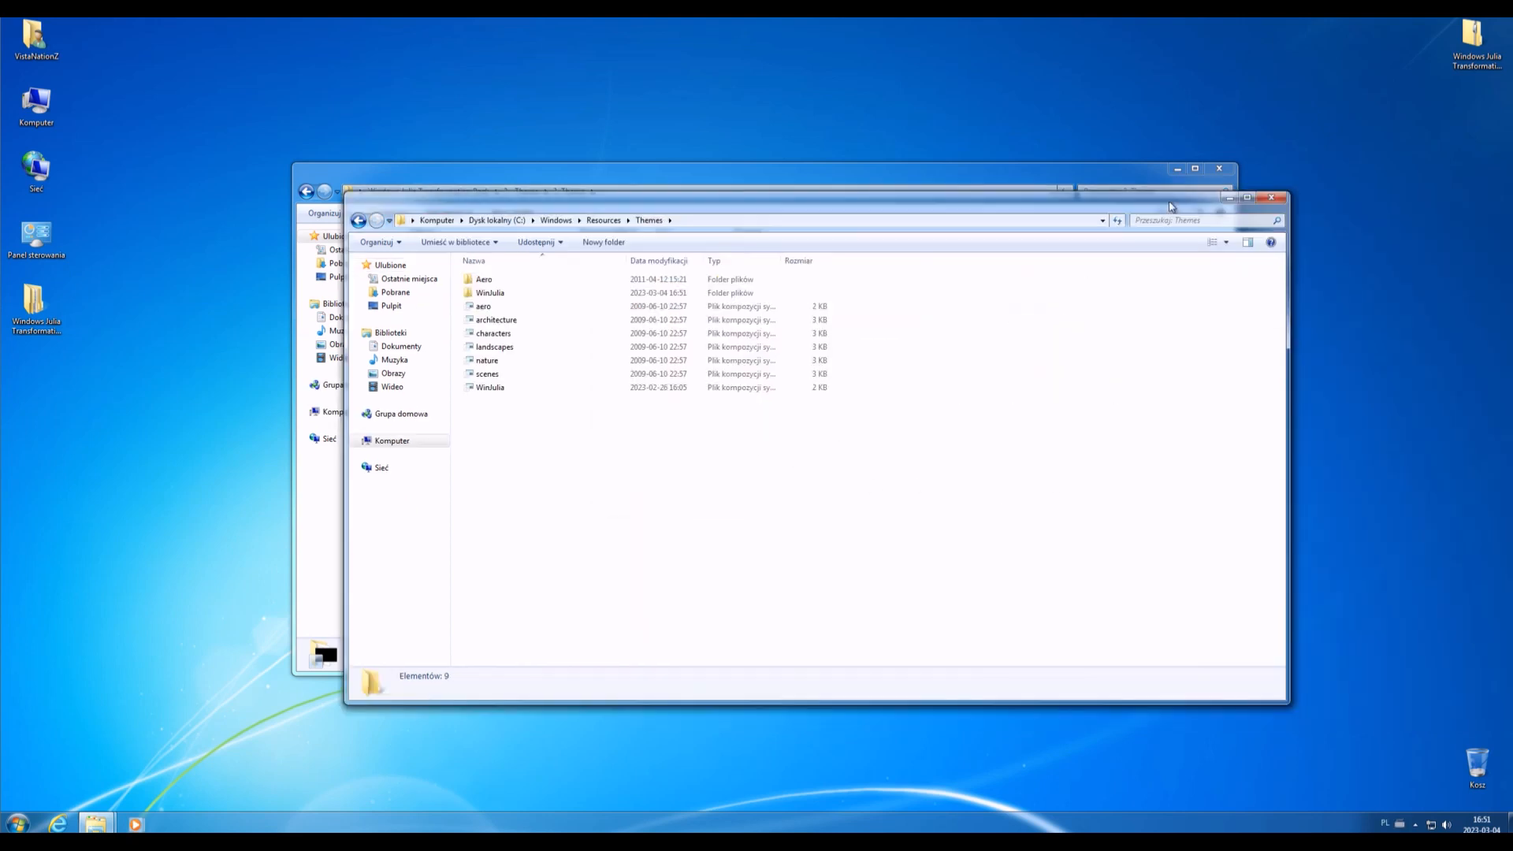
click(1271, 197)
click(1218, 168)
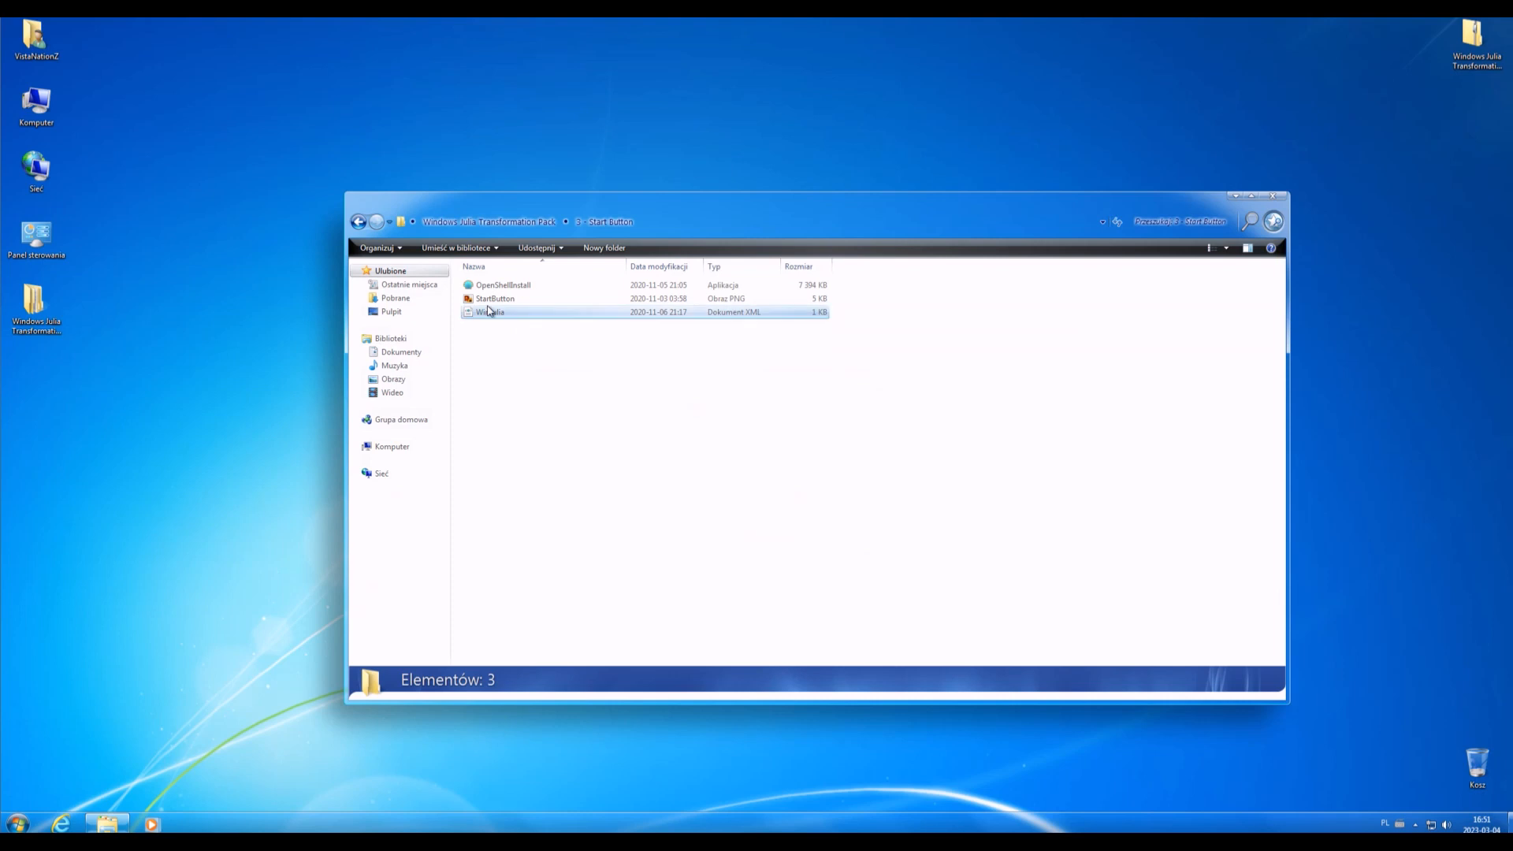
- Install Open-Shell by running OpenShellInstall from the 3 - Start Button folder and allowing its changes
double_click(502, 284)
click(822, 515)
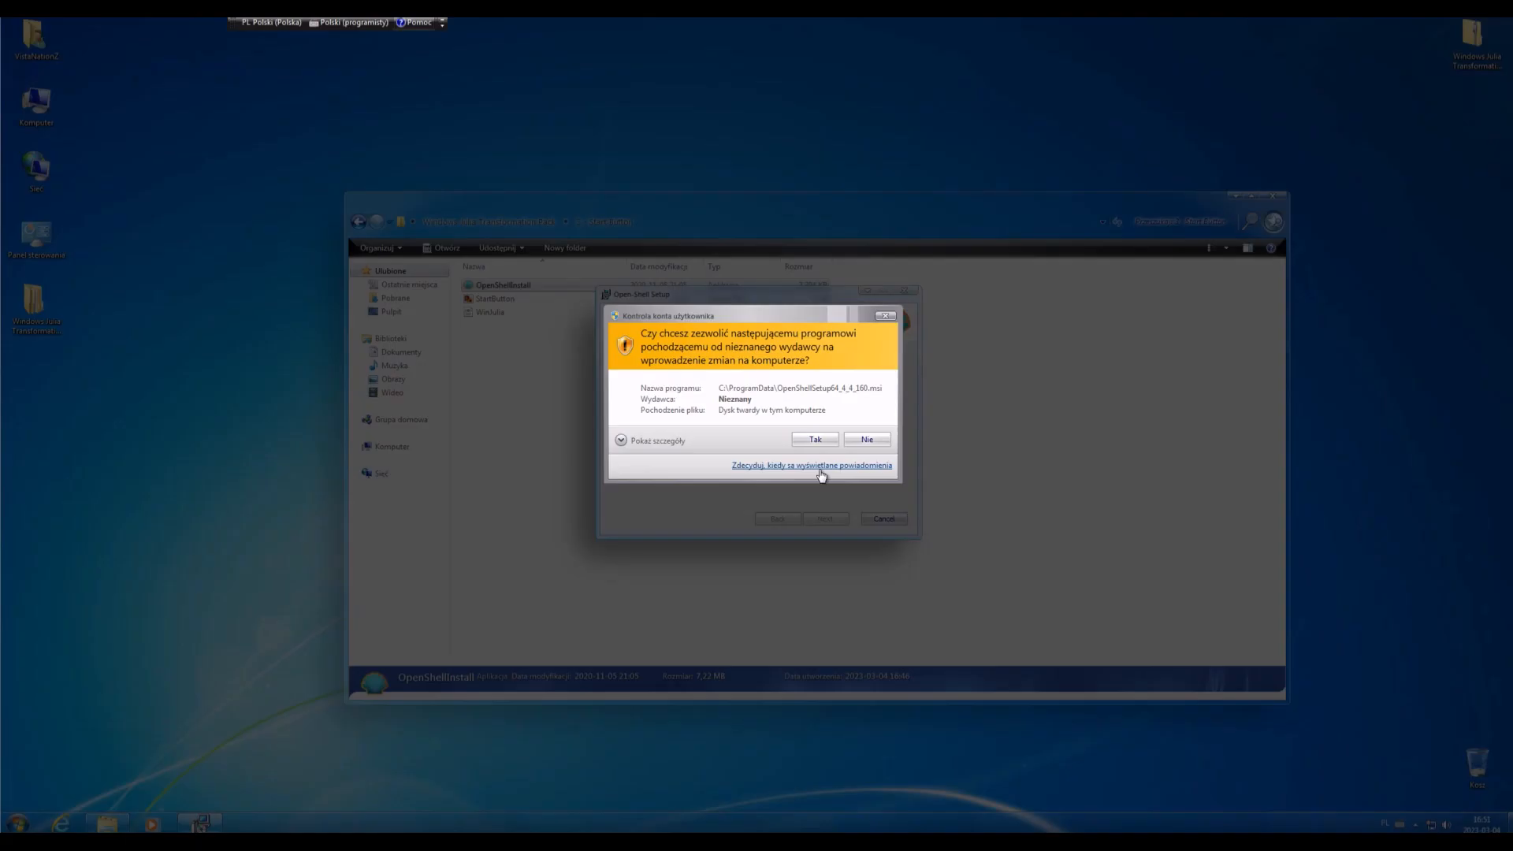
click(815, 434)
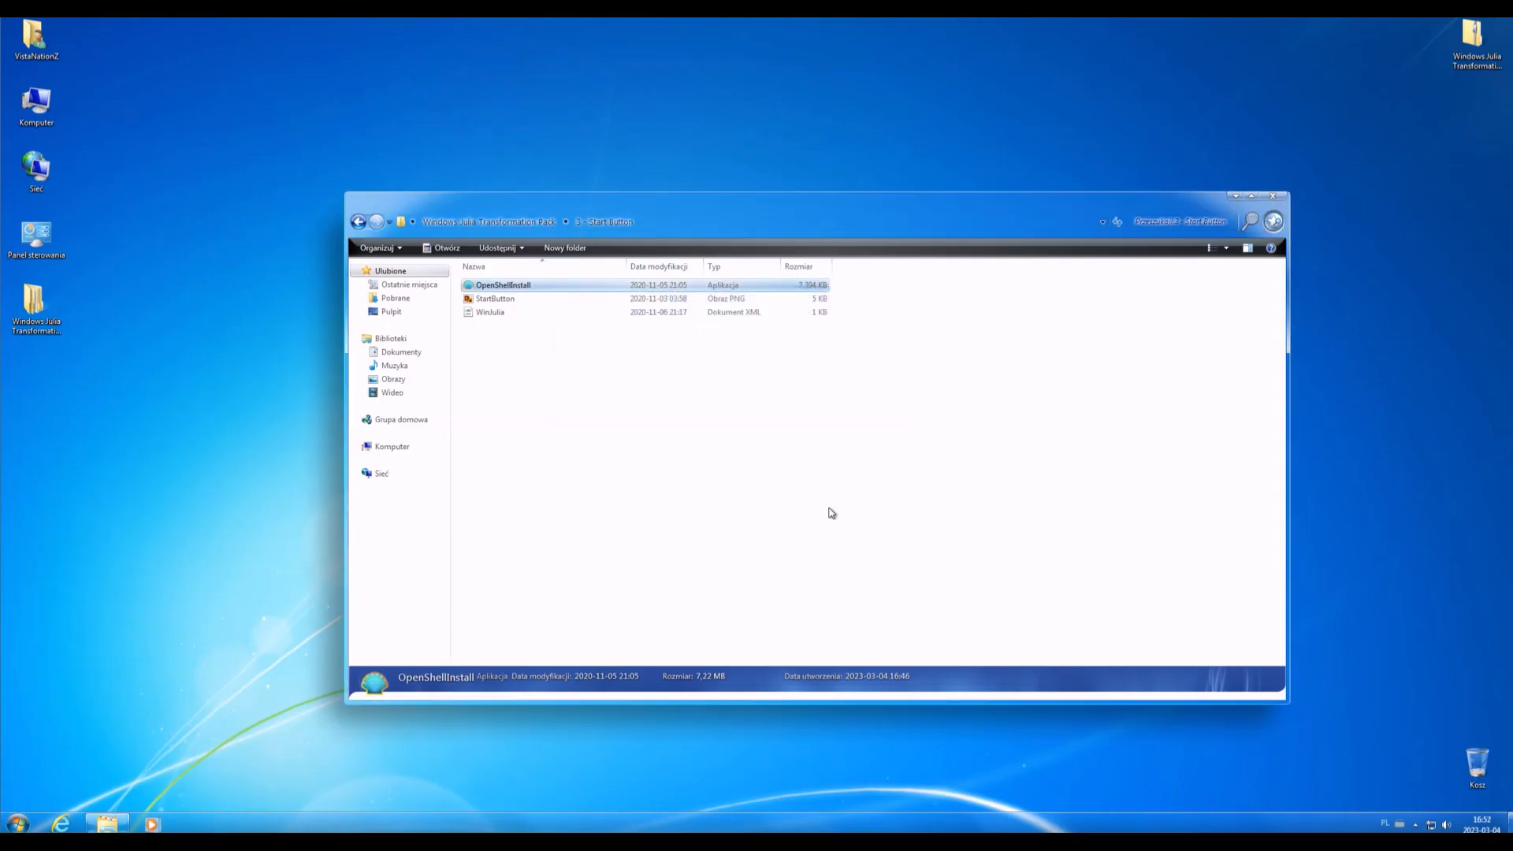
- Return to the pack's main folder and set the taskbar properties to small icons with labelled window buttons
key(BackSpace)
right_click(1028, 830)
click(1087, 822)
click(199, 639)
click(199, 669)
click(232, 791)
click(131, 792)
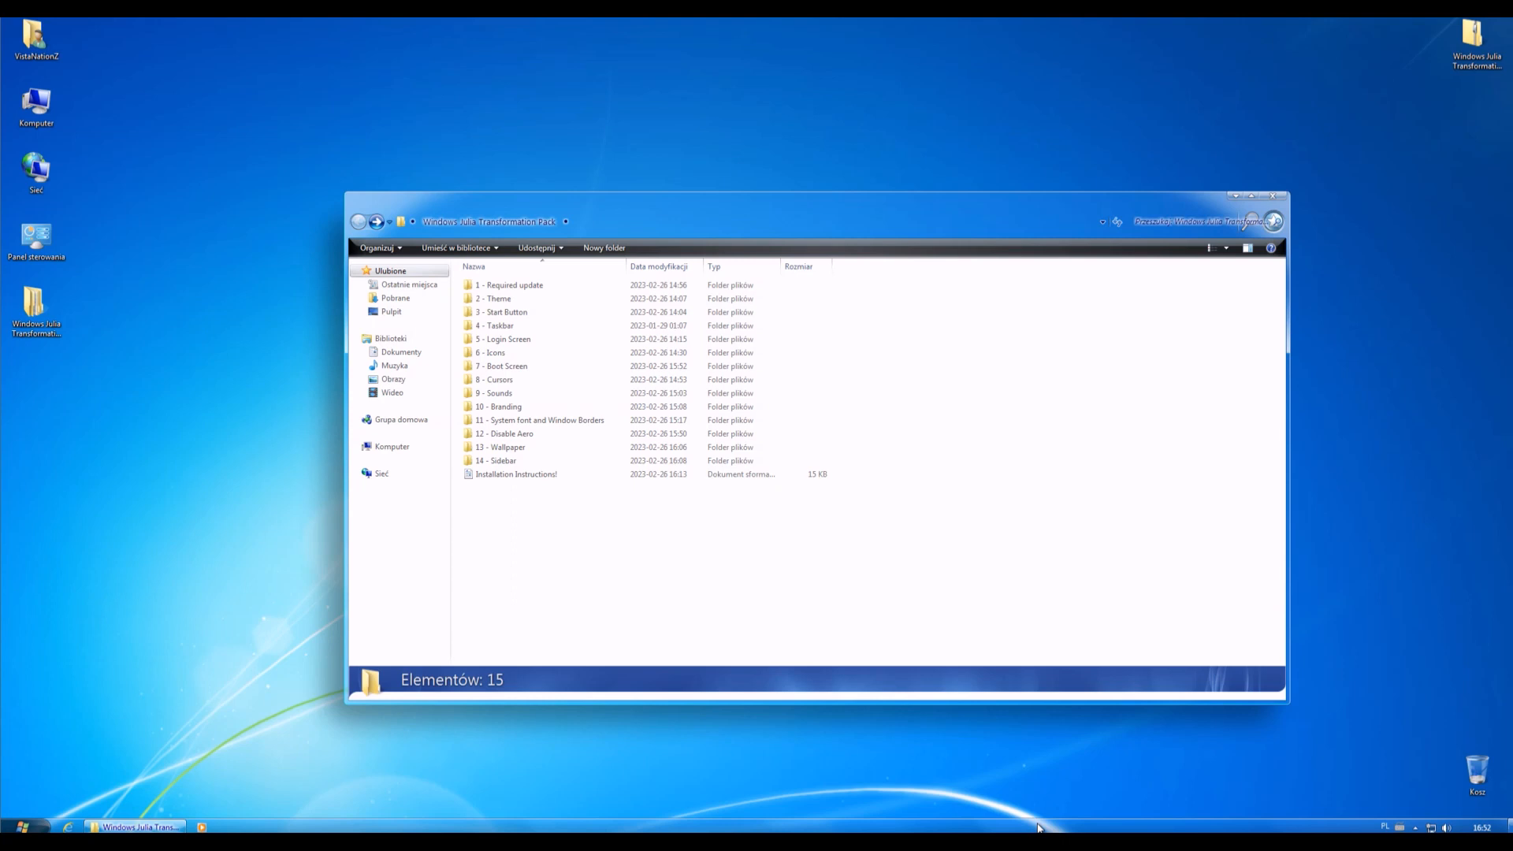
- Add a new taskbar toolbar from the folder %AppData%\Microsoft\Internet Explorer\Quick Launch
right_click(1038, 827)
mouse_move(1154, 702)
click(1260, 776)
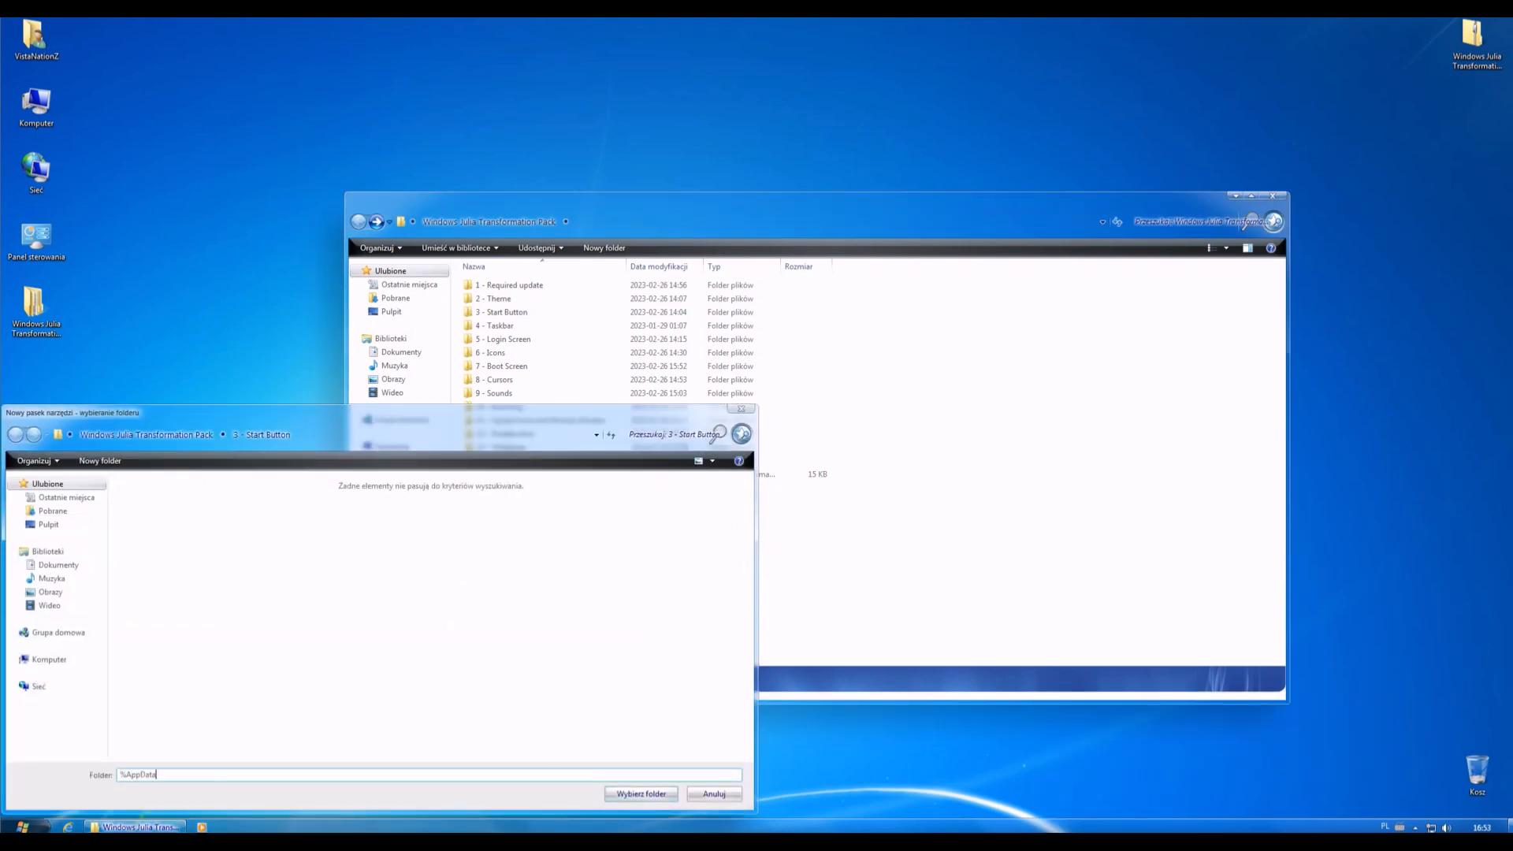
text(%AppData%\Micros)
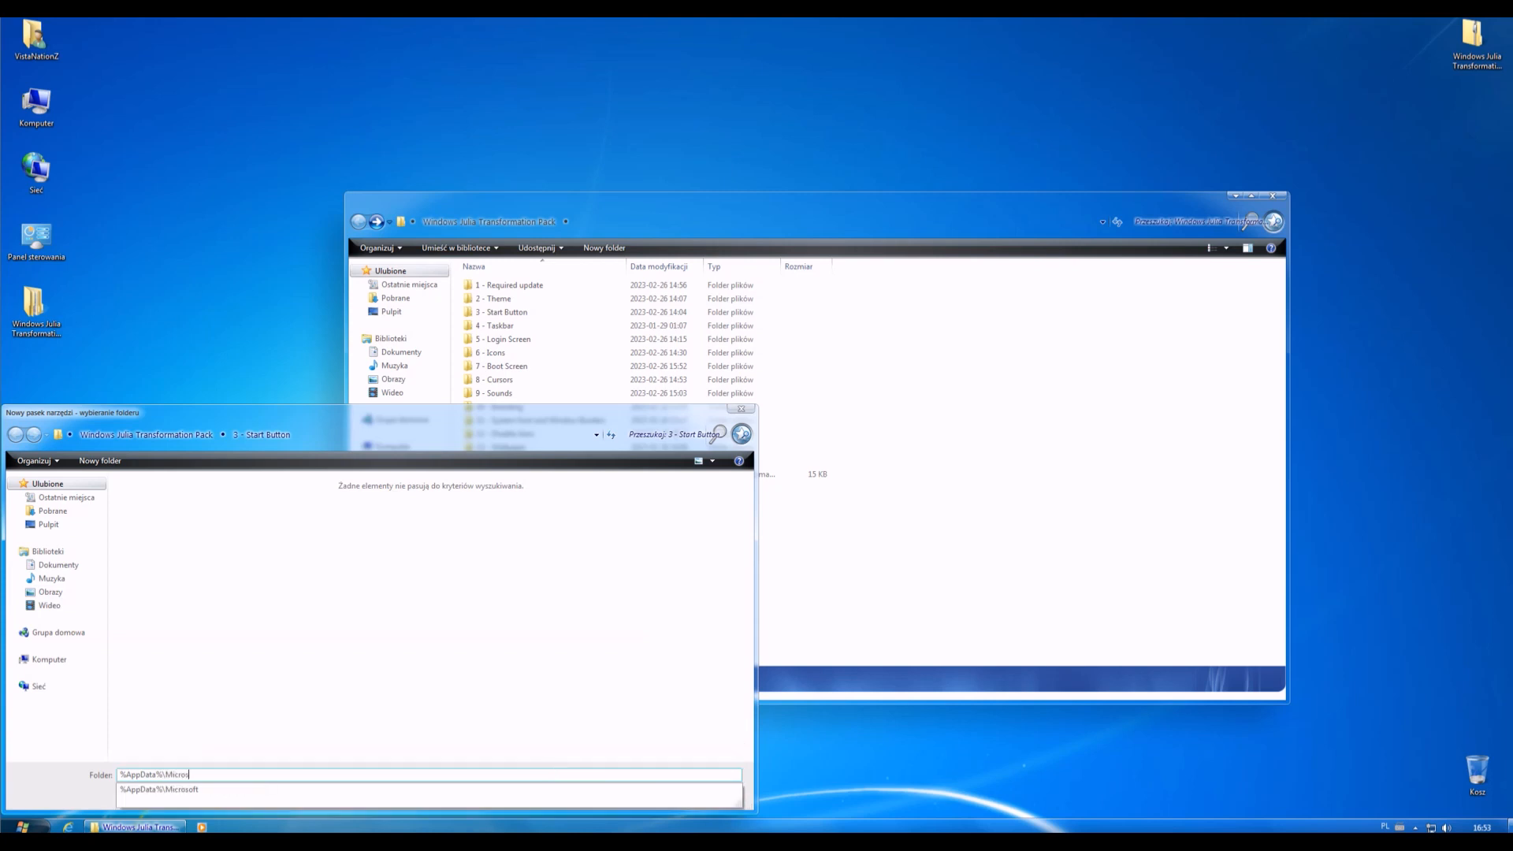
text(oft\Internet Explorer\)
click(576, 789)
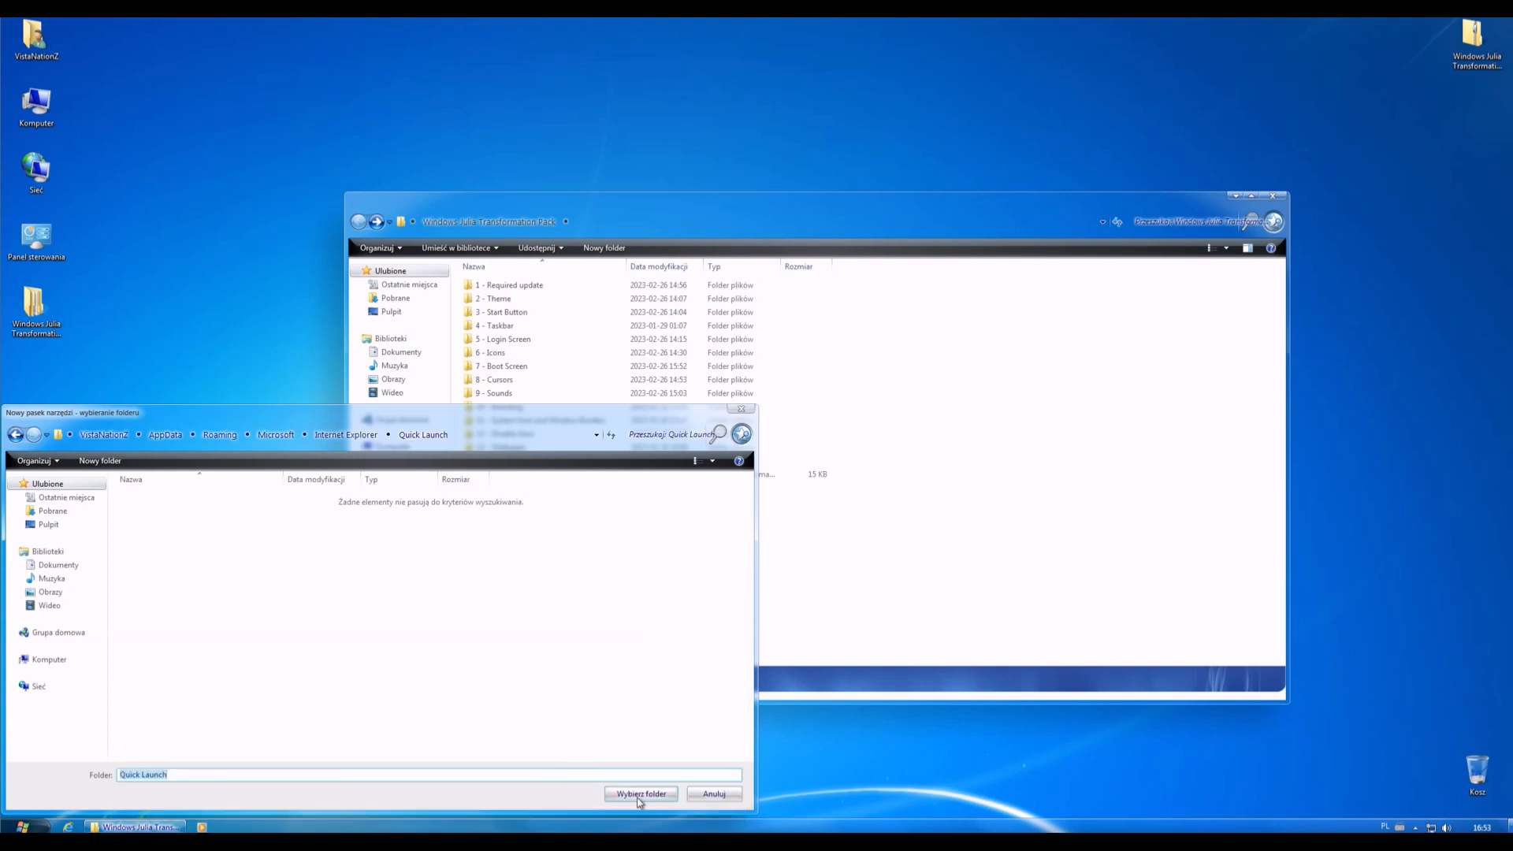
click(638, 799)
- Unlock the taskbar and move the Quick Launch toolbar beside the Start button without its title and text labels
right_click(1159, 828)
click(1202, 804)
right_click(1371, 827)
click(1401, 668)
right_click(1385, 828)
click(1388, 829)
right_click(1386, 829)
click(1402, 826)
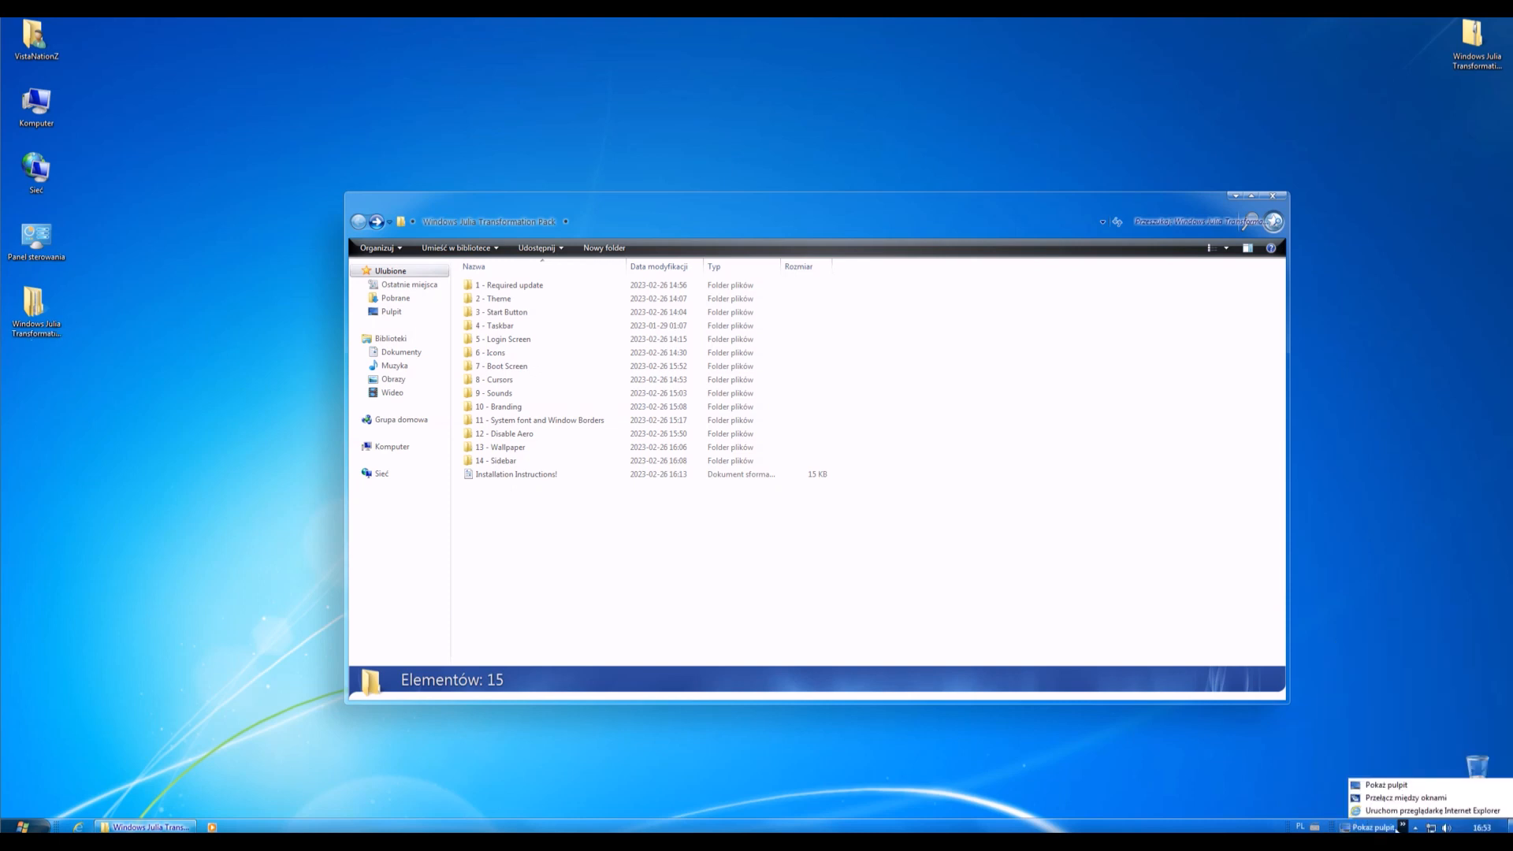
right_click(1380, 828)
click(1332, 827)
right_click(1333, 827)
click(1371, 657)
drag(1371, 827, 122, 827)
- Unpin the pinned program shortcuts from the taskbar
right_click(1156, 828)
click(1205, 819)
click(814, 442)
right_click(78, 828)
click(95, 800)
right_click(78, 828)
click(98, 785)
right_click(107, 828)
click(118, 801)
- Close the folder window and switch the taskbar lock setting
click(1273, 195)
right_click(970, 644)
right_click(1138, 826)
click(1218, 799)
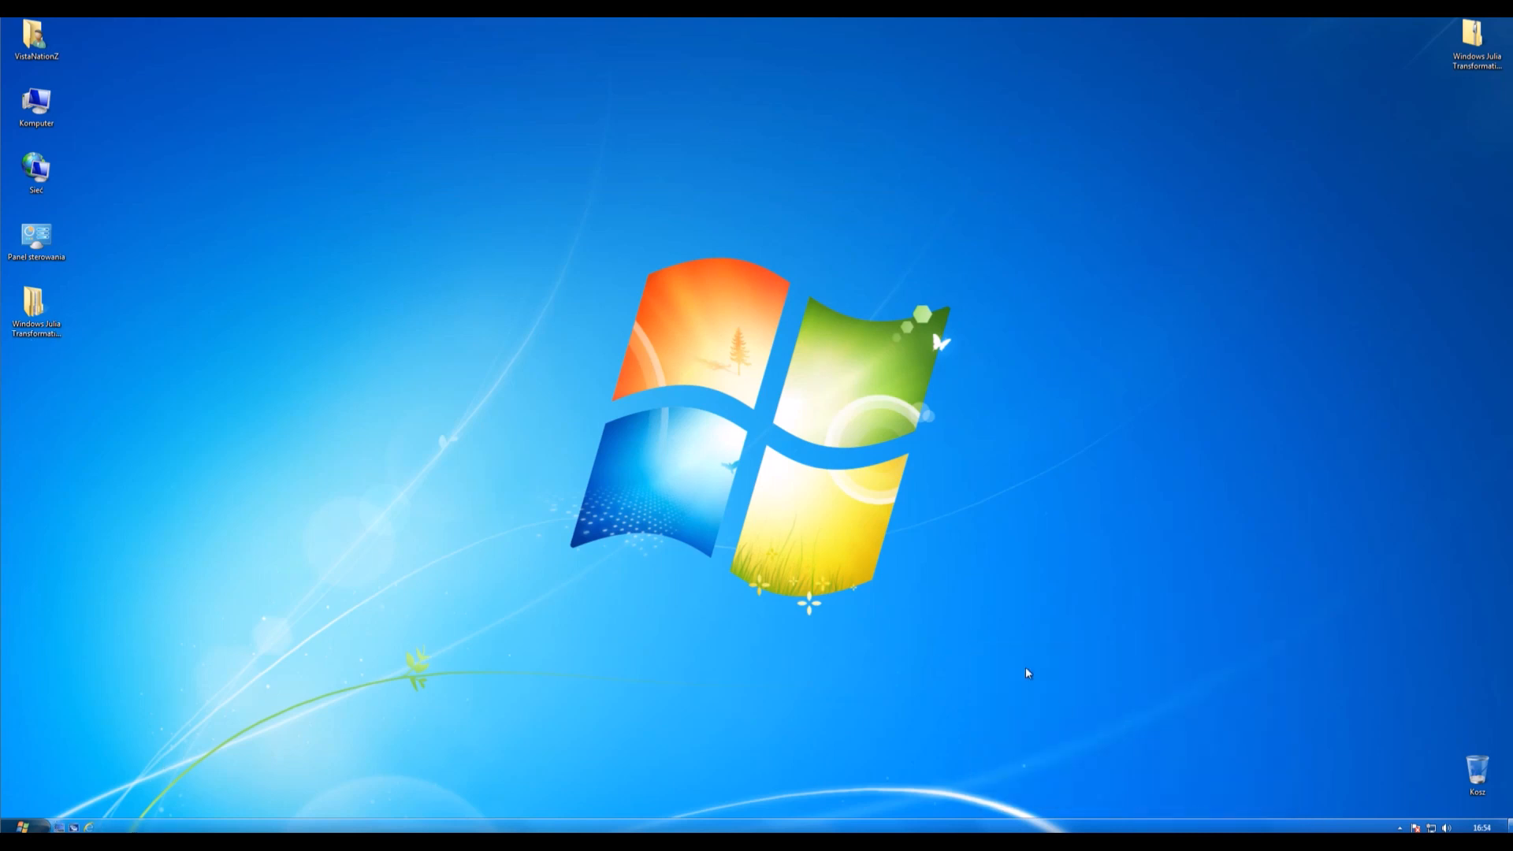
right_click(1099, 825)
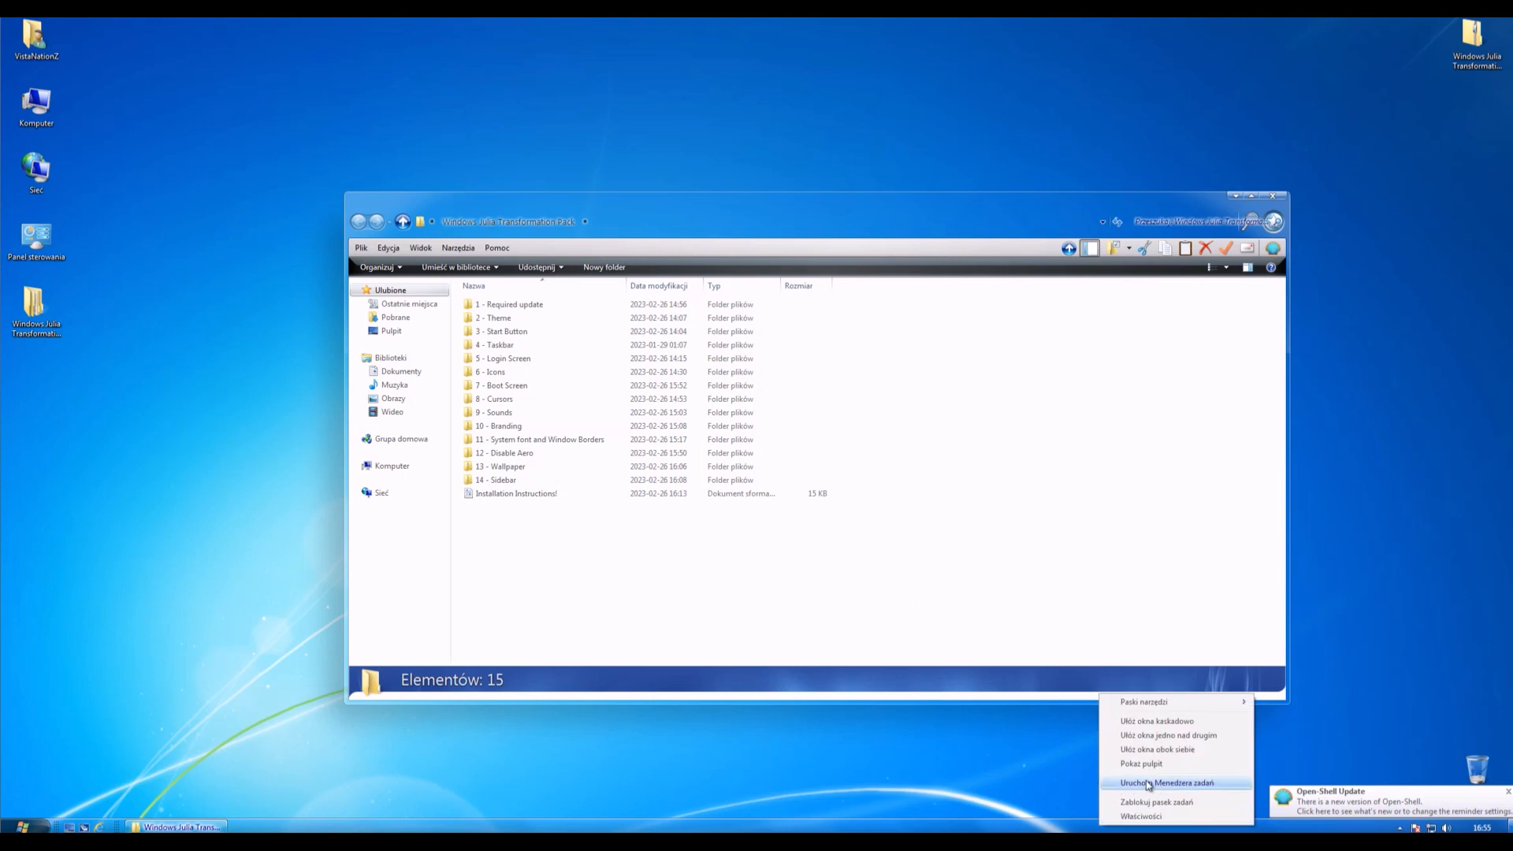
click(1153, 803)
- Install 7+ Taskbar Tweaker from 7tt_setup in the 4 - Taskbar folder using the Standard installation type
click(708, 560)
click(513, 348)
double_click(513, 348)
double_click(562, 319)
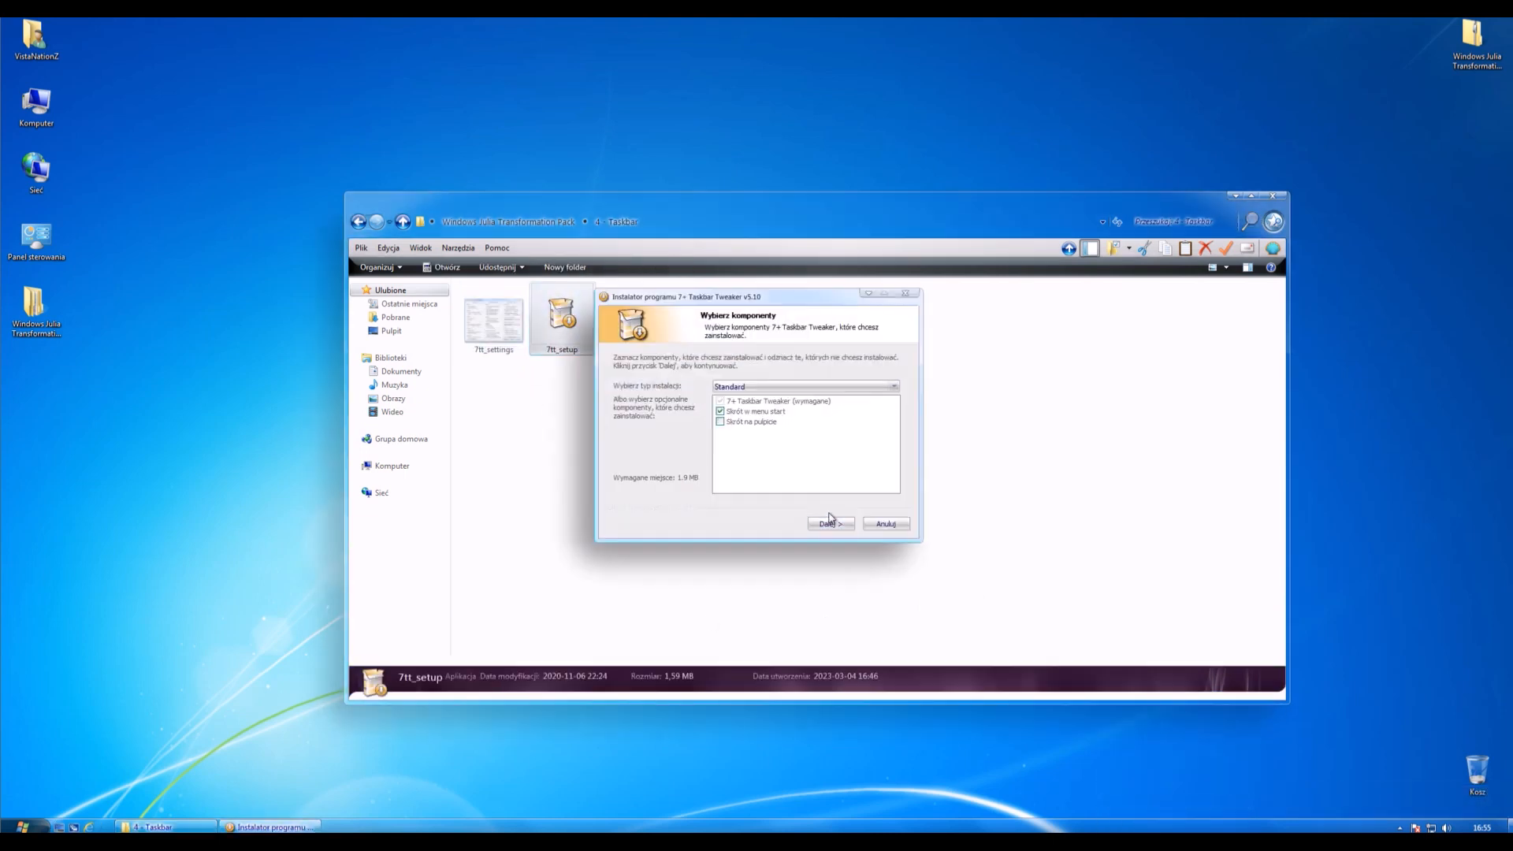
click(833, 524)
click(840, 525)
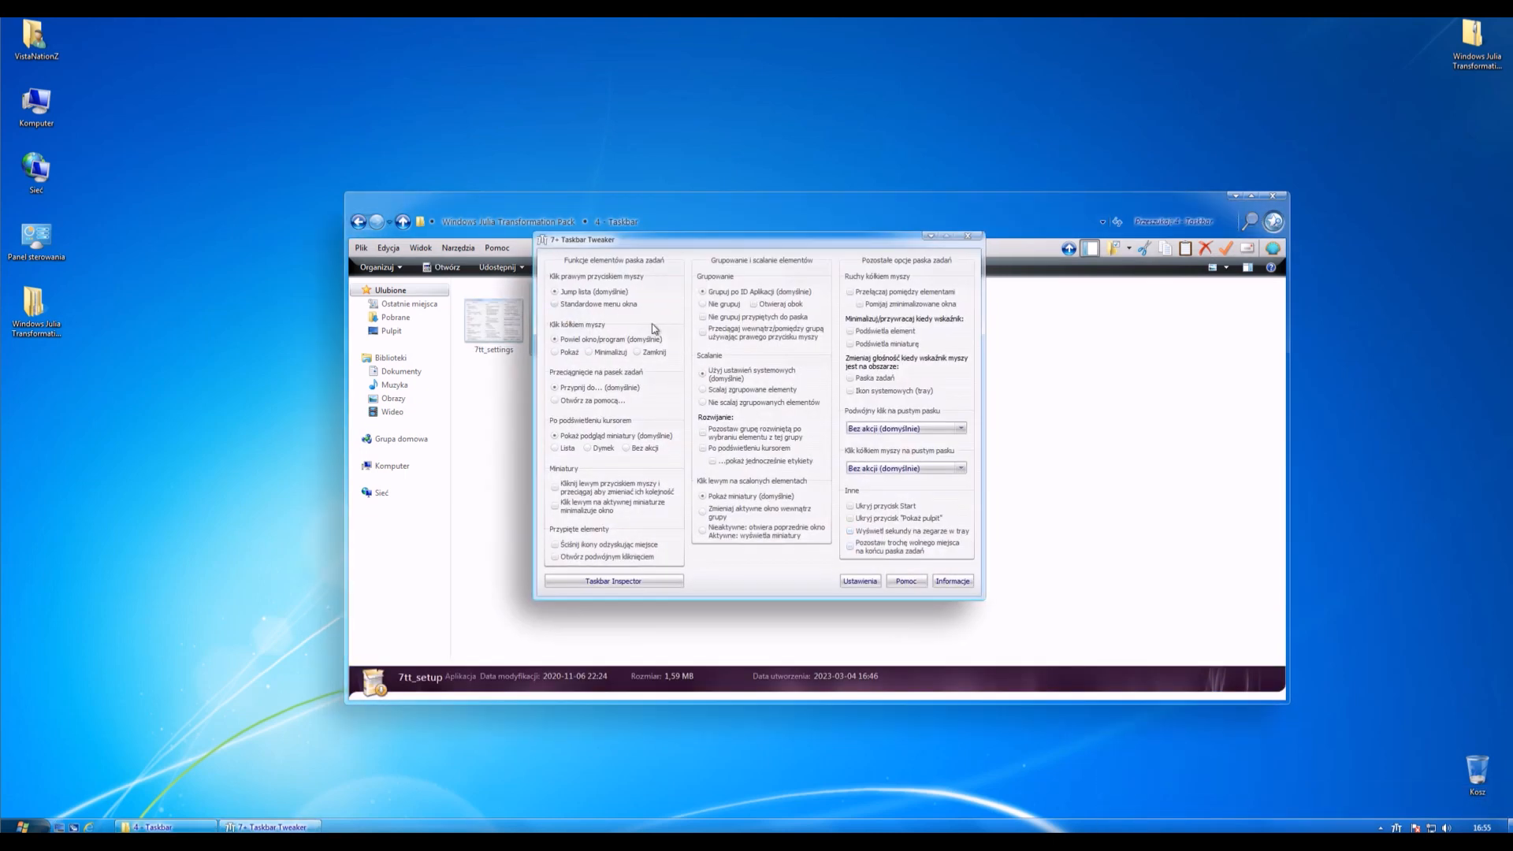
- Following the 7tt_settings image, set dropping to Open with, hovering to Tooltip, and left click on the active thumbnail to minimize the window
double_click(498, 315)
click(270, 826)
drag(757, 245, 1277, 246)
click(1073, 407)
click(1105, 455)
click(1073, 512)
- Set Taskbar Tweaker to not group or combine buttons, decombine the active group, and hide the Show desktop button
click(1220, 310)
click(1221, 409)
click(1220, 439)
click(1427, 526)
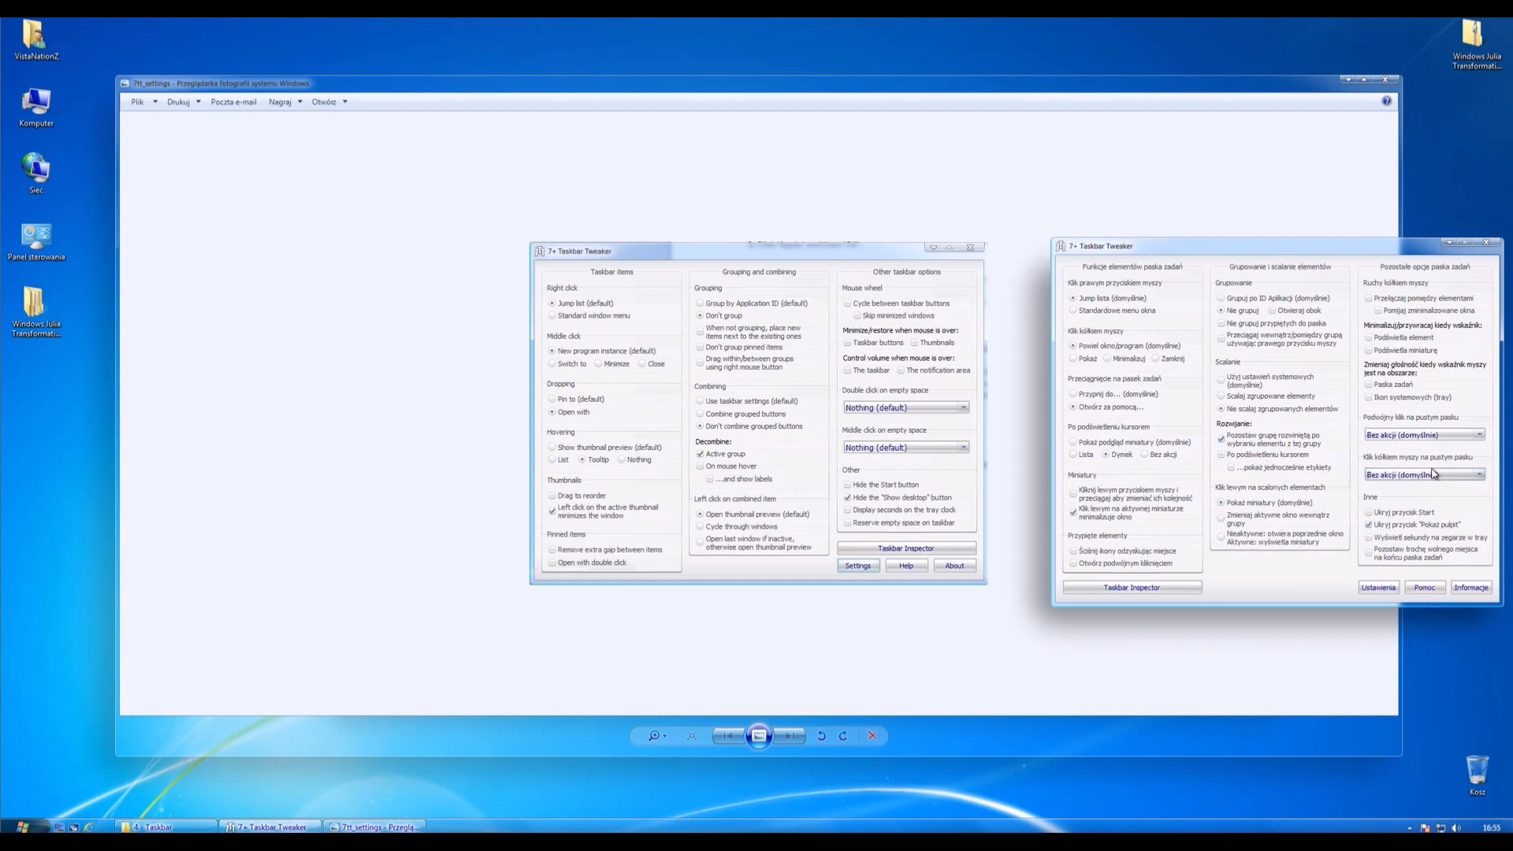
- Open and confirm the Taskbar Tweaker settings, and close the tweaker and the 7tt_settings image
click(1378, 587)
click(760, 496)
click(1487, 243)
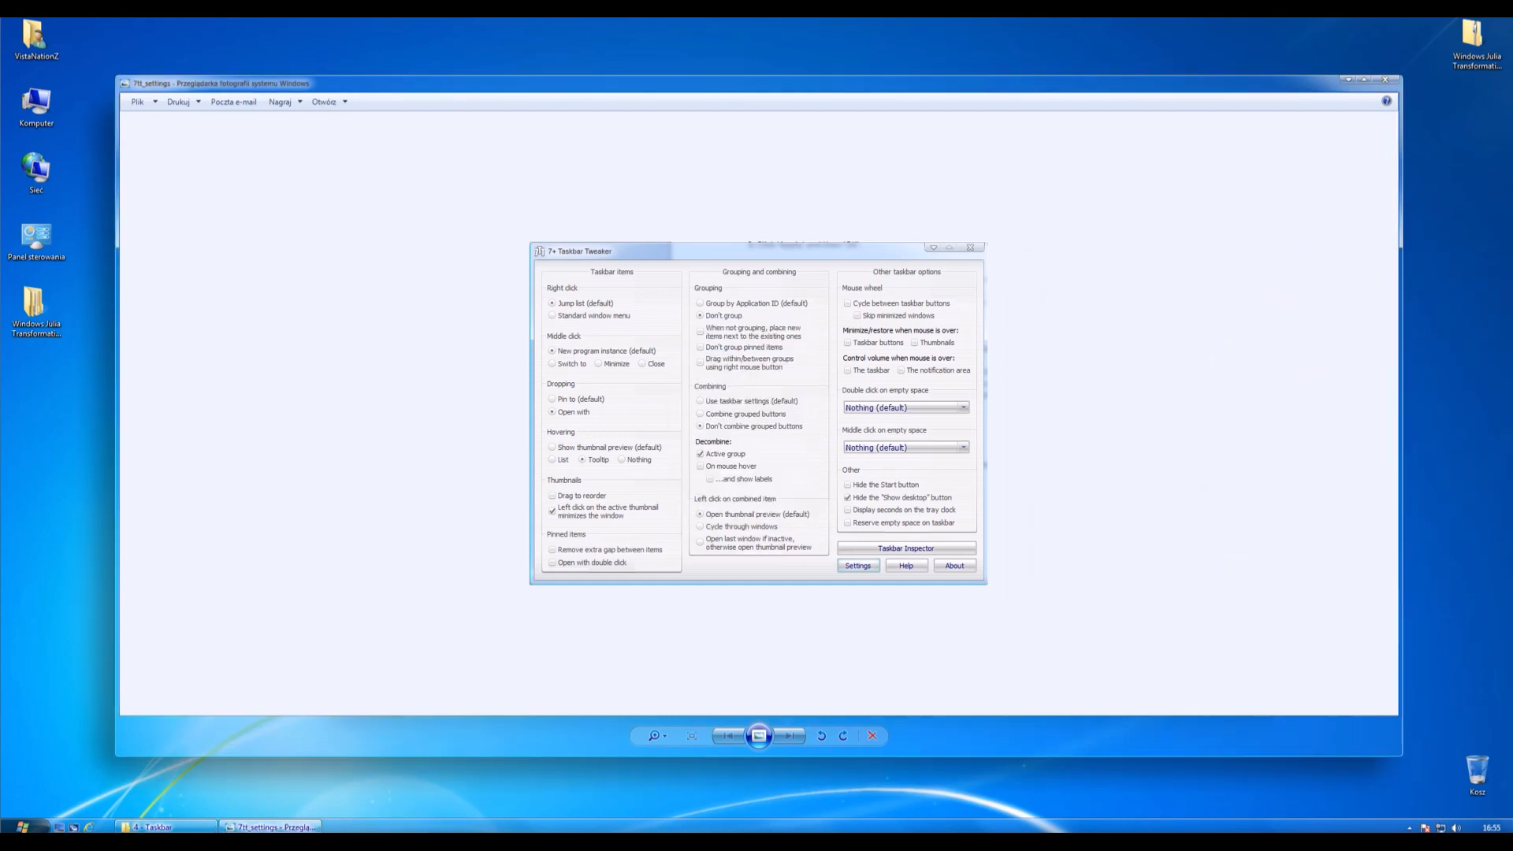
click(1384, 79)
- Run Win7LogonBackgroundChanger from 5 - Login Screen, choose that folder as the image source, and apply the logon background
double_click(503, 358)
double_click(521, 332)
click(833, 464)
click(530, 115)
double_click(725, 480)
click(725, 442)
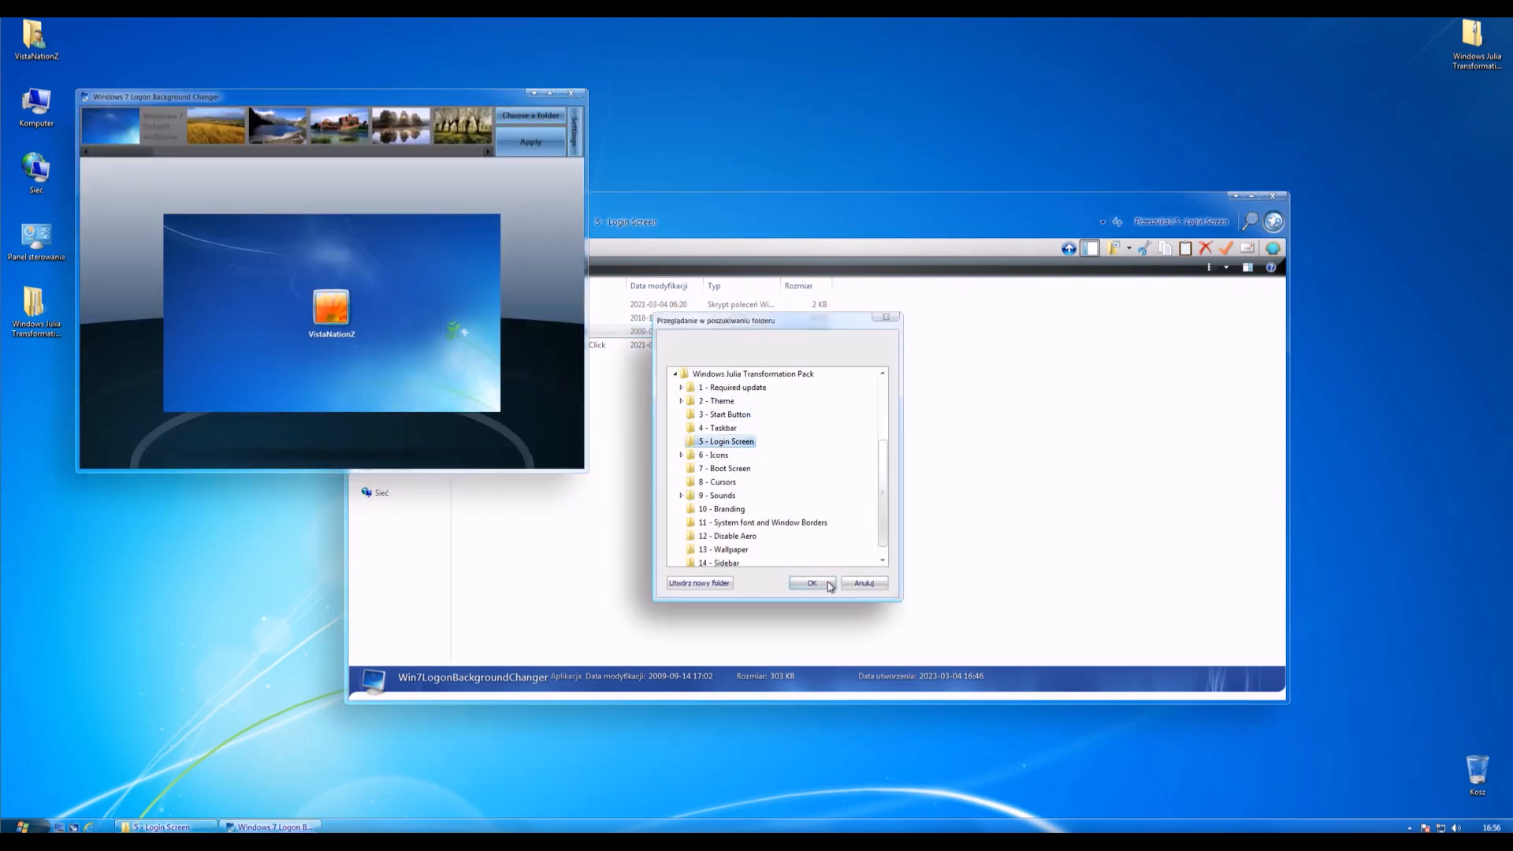
click(817, 581)
click(530, 142)
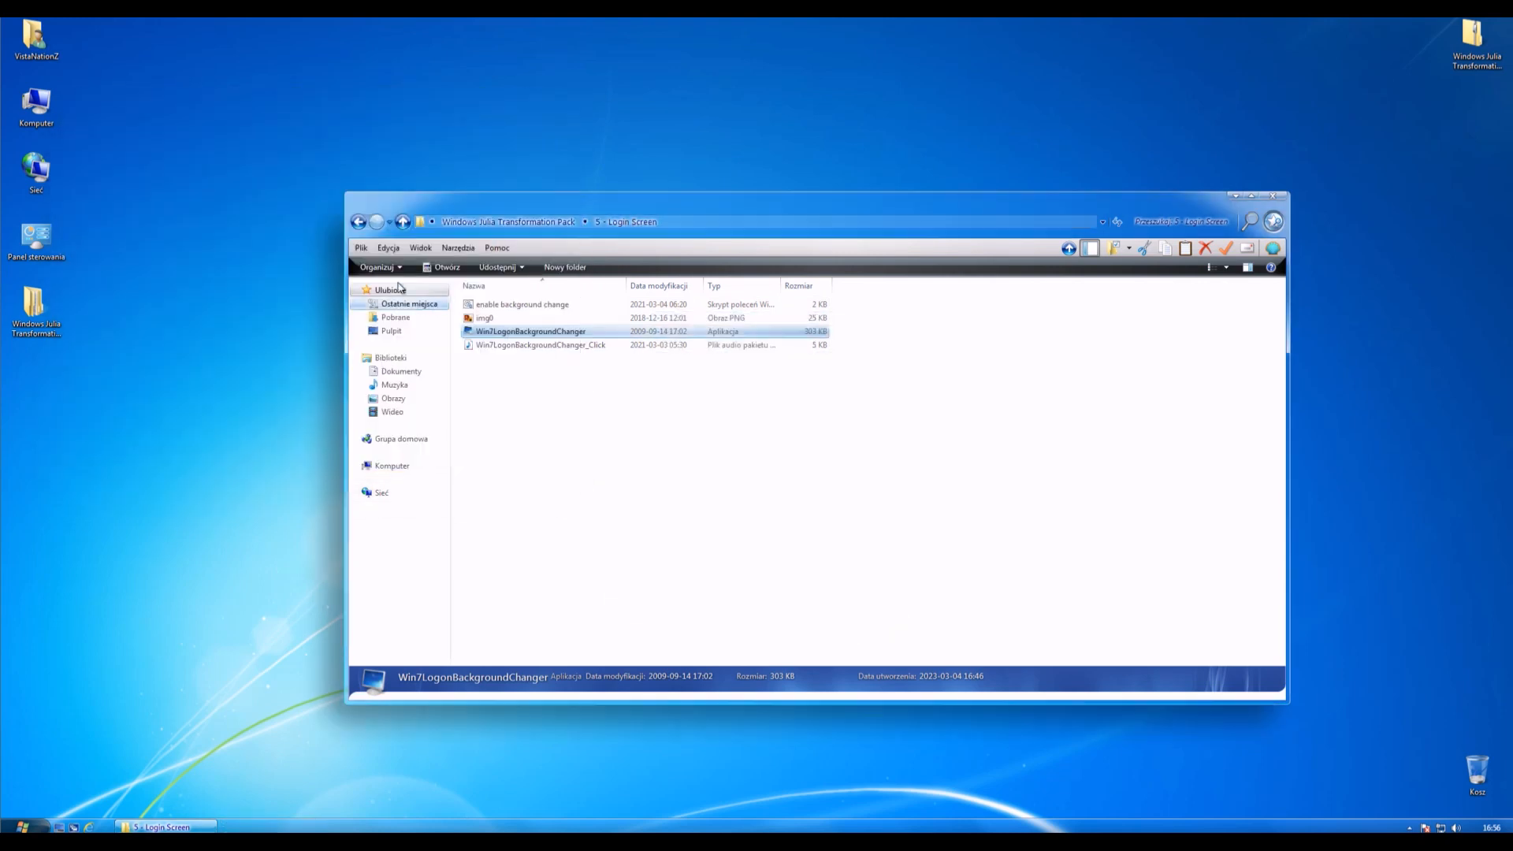
- Run CustomizerGod from 6 - Icons and replace all Shell Icons with the ones from the pack's Shell Icons folder
double_click(530, 375)
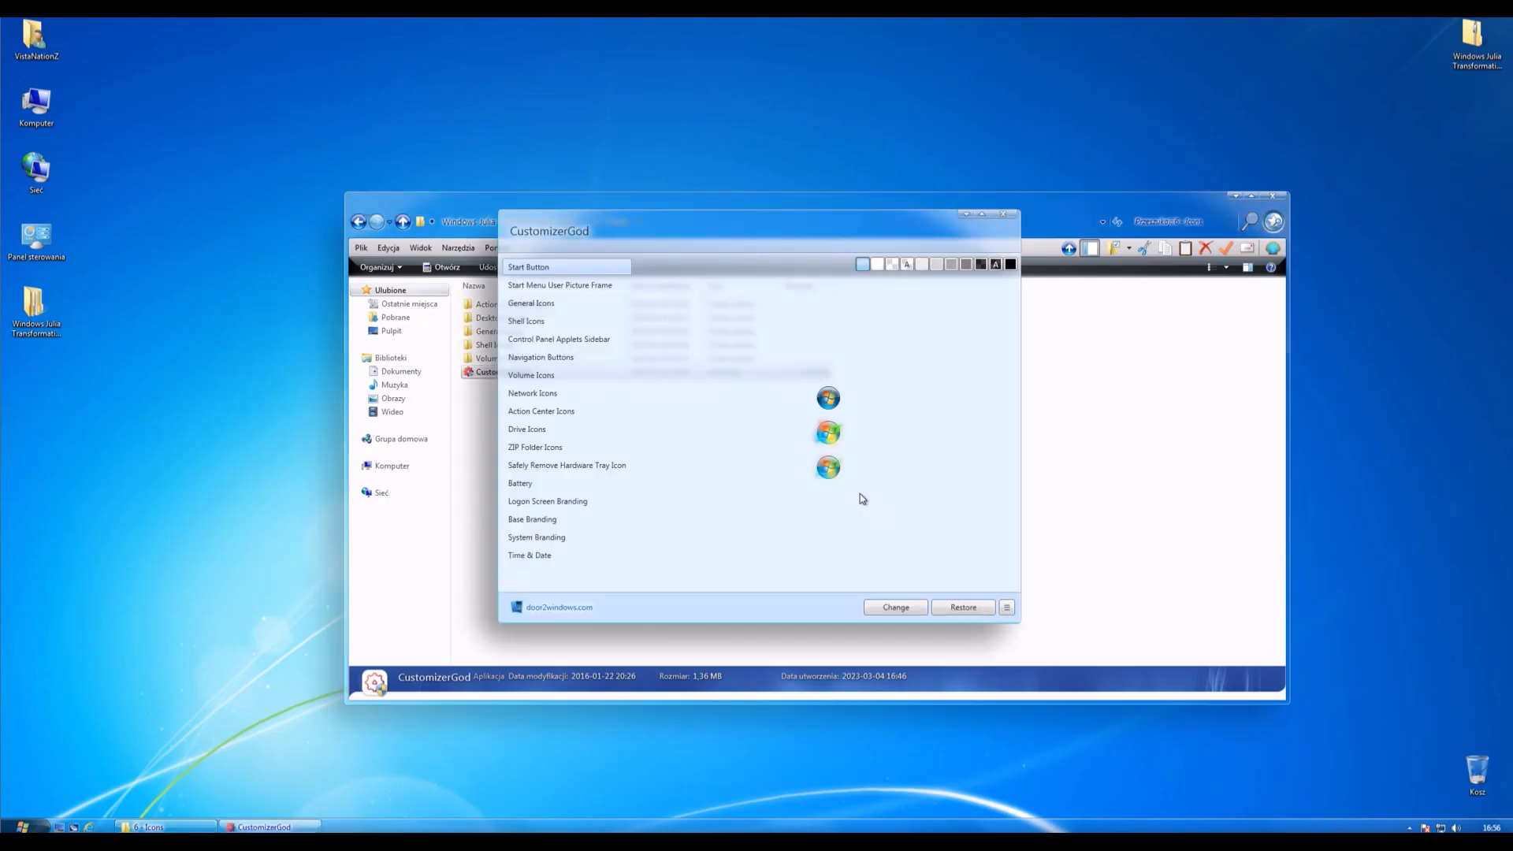
click(542, 321)
click(826, 445)
key(ctrl+a)
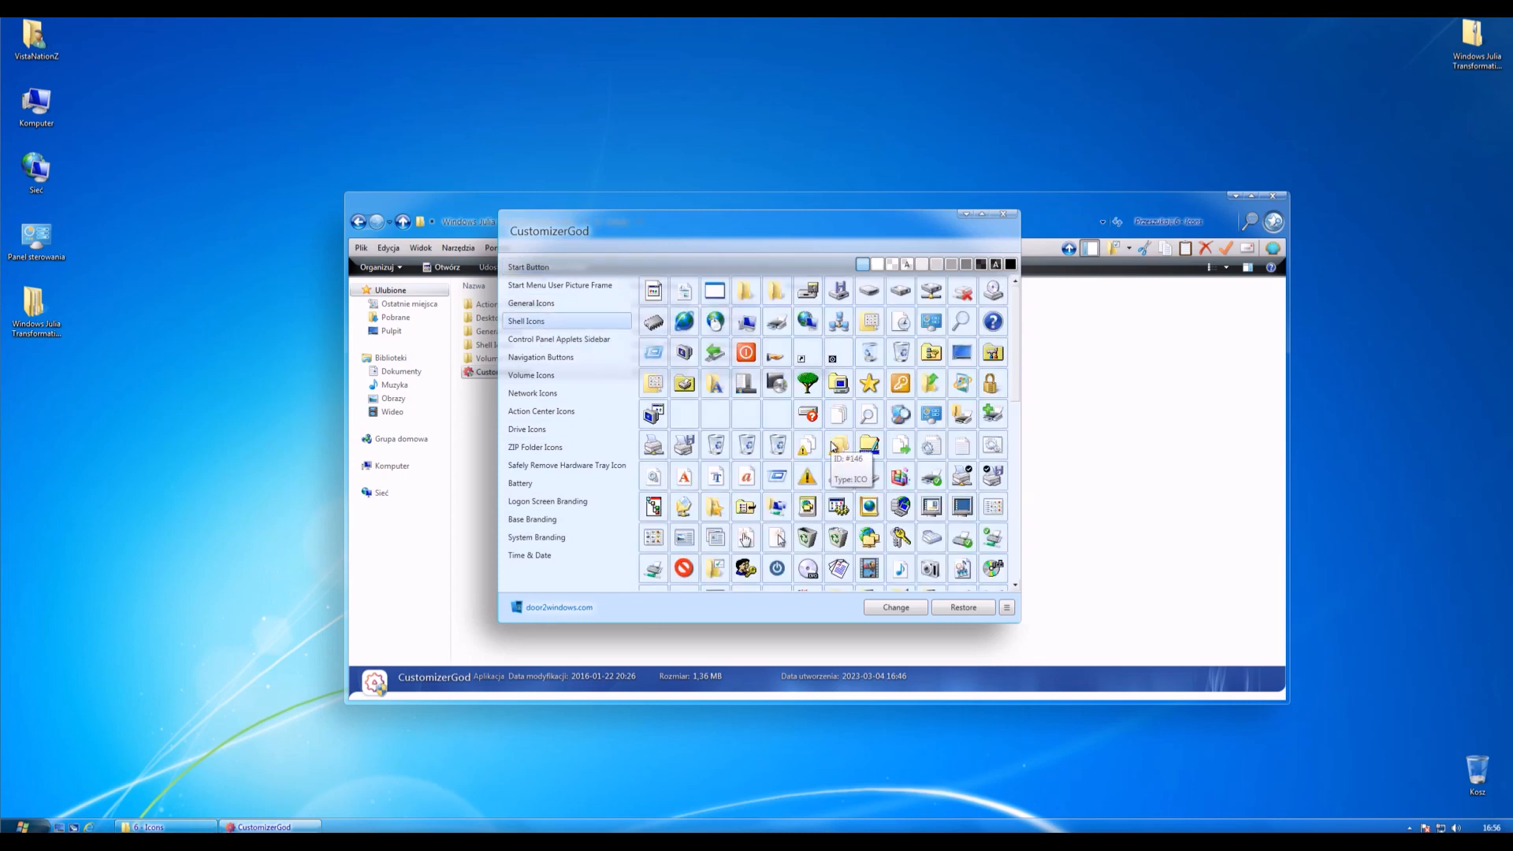
click(903, 609)
click(545, 329)
double_click(1018, 345)
double_click(665, 368)
double_click(663, 344)
click(1129, 596)
click(844, 448)
- Replace all General Icons in CustomizerGod with the ones from the pack's General Icons folder
click(543, 304)
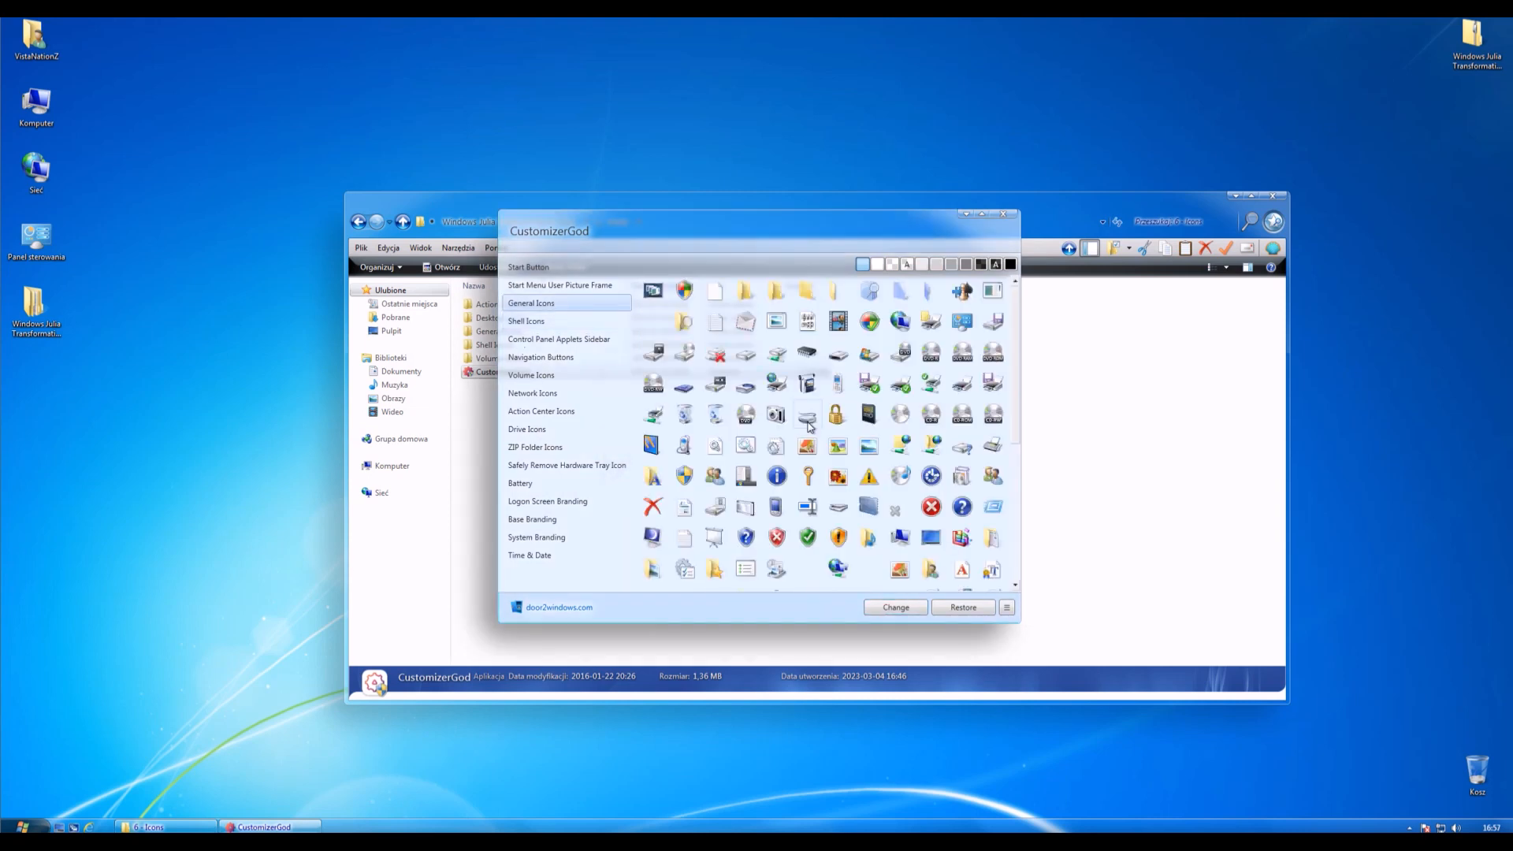
click(808, 415)
key(ctrl+a)
click(898, 607)
click(746, 240)
double_click(665, 331)
click(1123, 596)
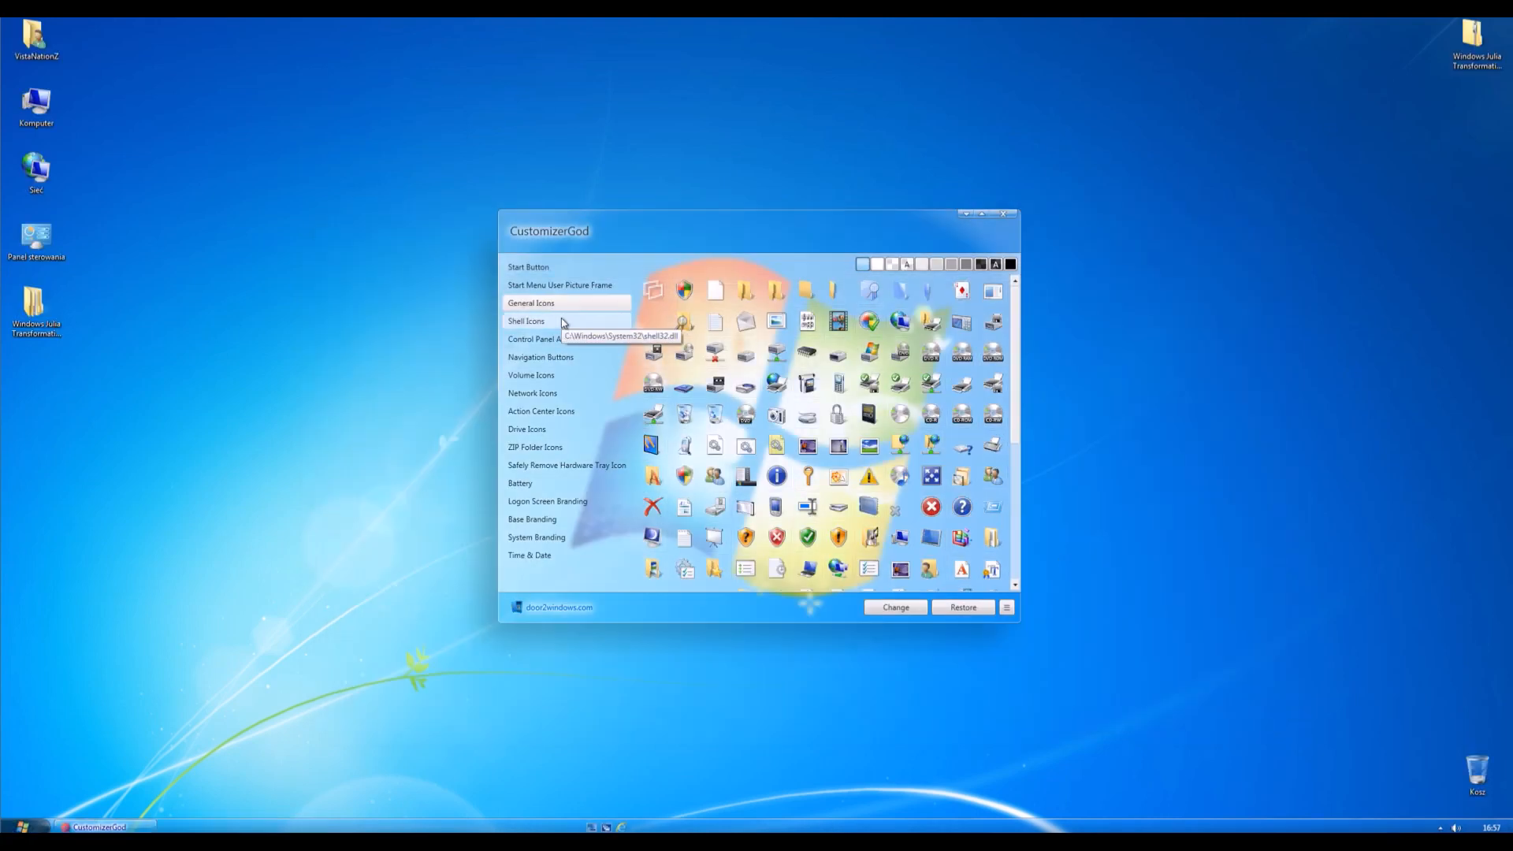
- Replace the Volume Icons with the set from the pack's Volume Icons folder
click(556, 376)
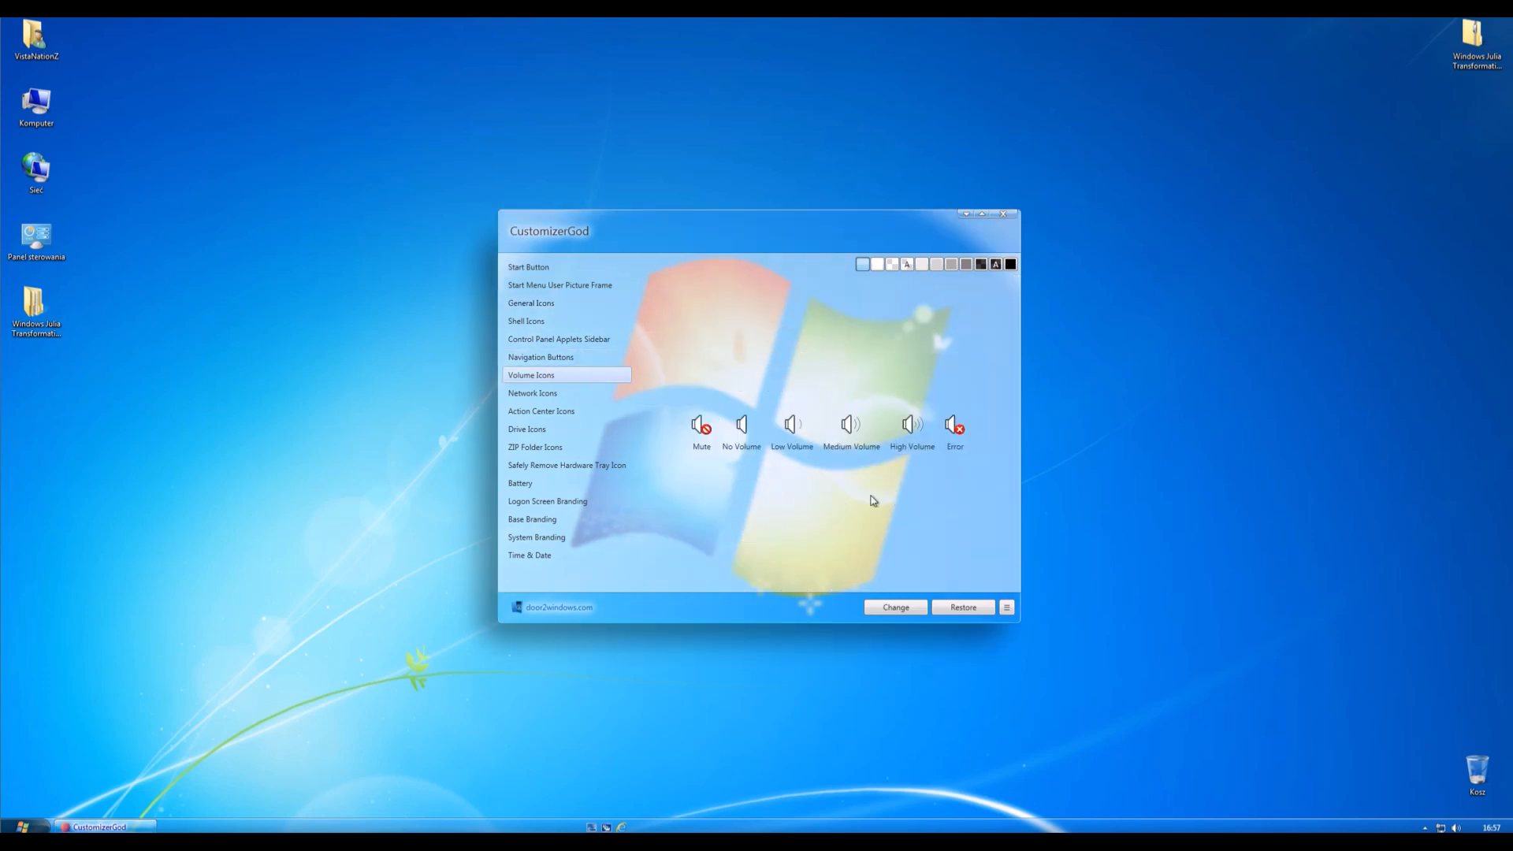
click(895, 607)
double_click(654, 351)
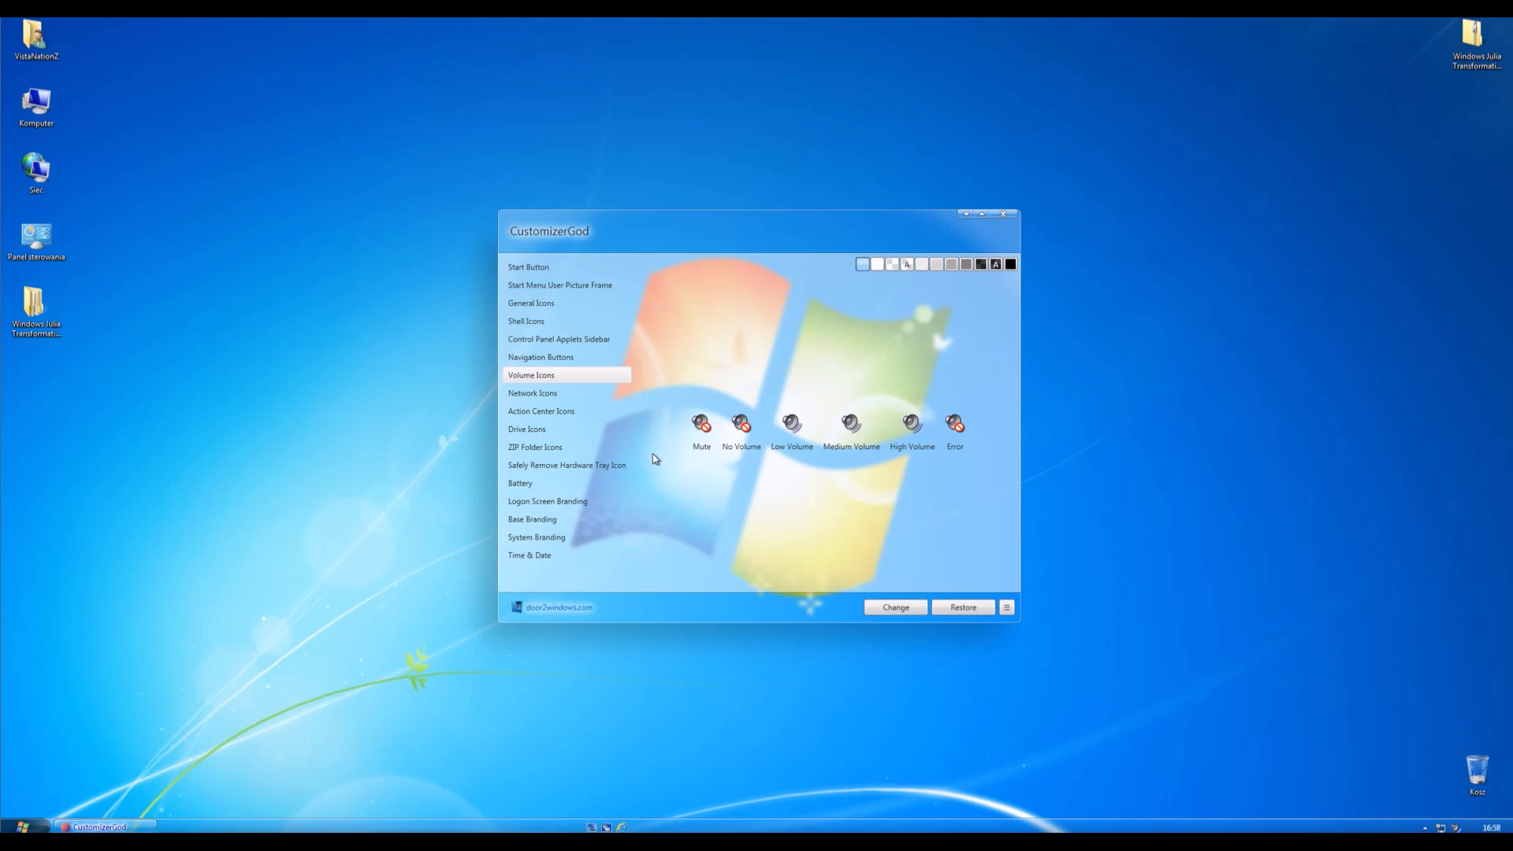
- Replace the Action Center Icons in CustomizerGod with the set from the pack's Action Center Icons folder
double_click(34, 306)
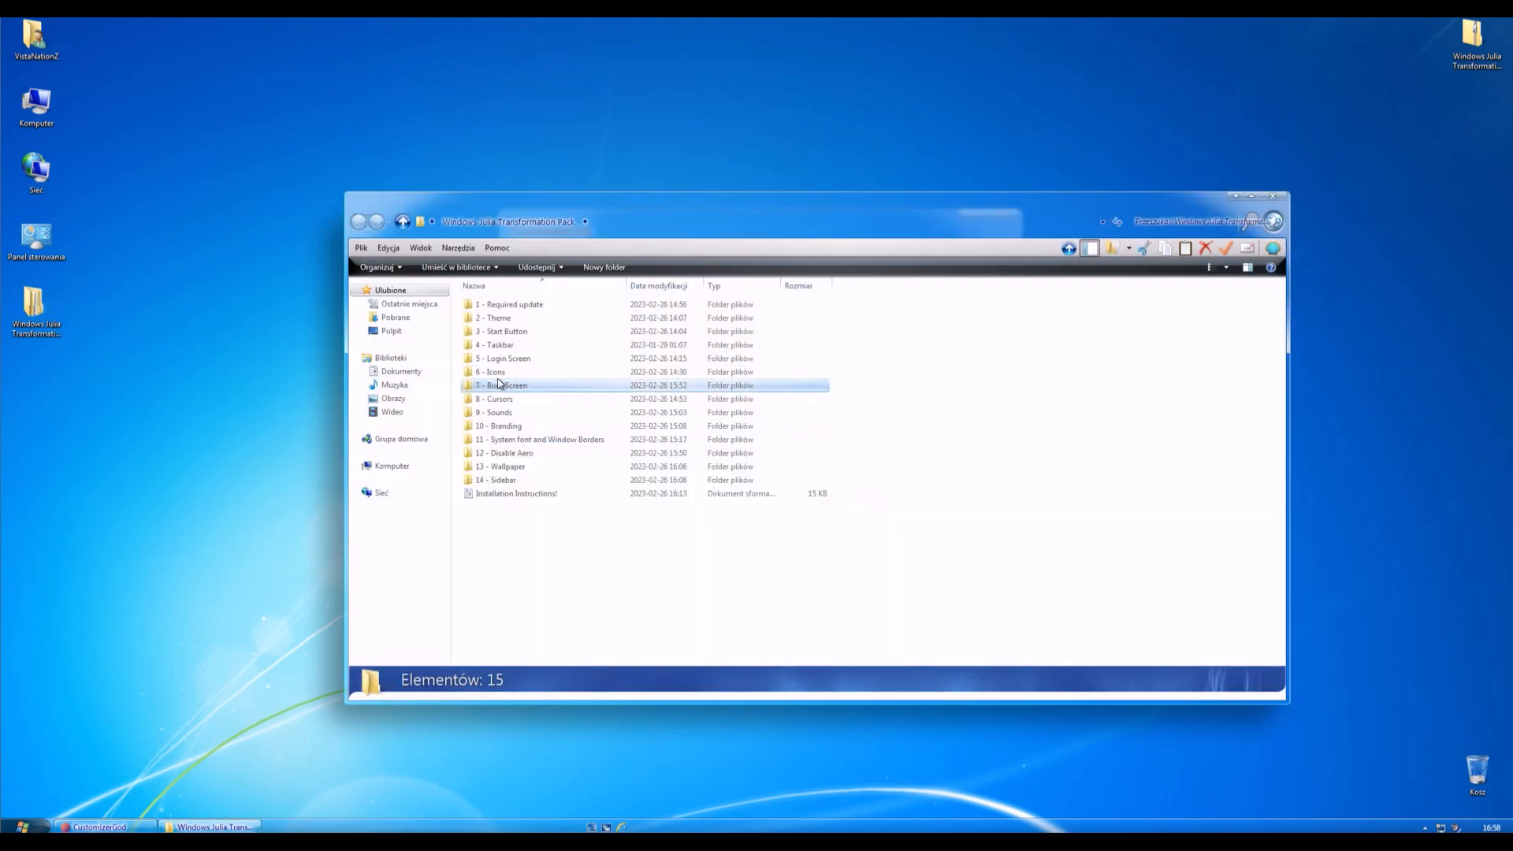
drag(694, 210, 1027, 236)
click(551, 411)
drag(1475, 236, 1332, 229)
click(1464, 217)
click(544, 393)
click(550, 412)
click(793, 438)
click(747, 239)
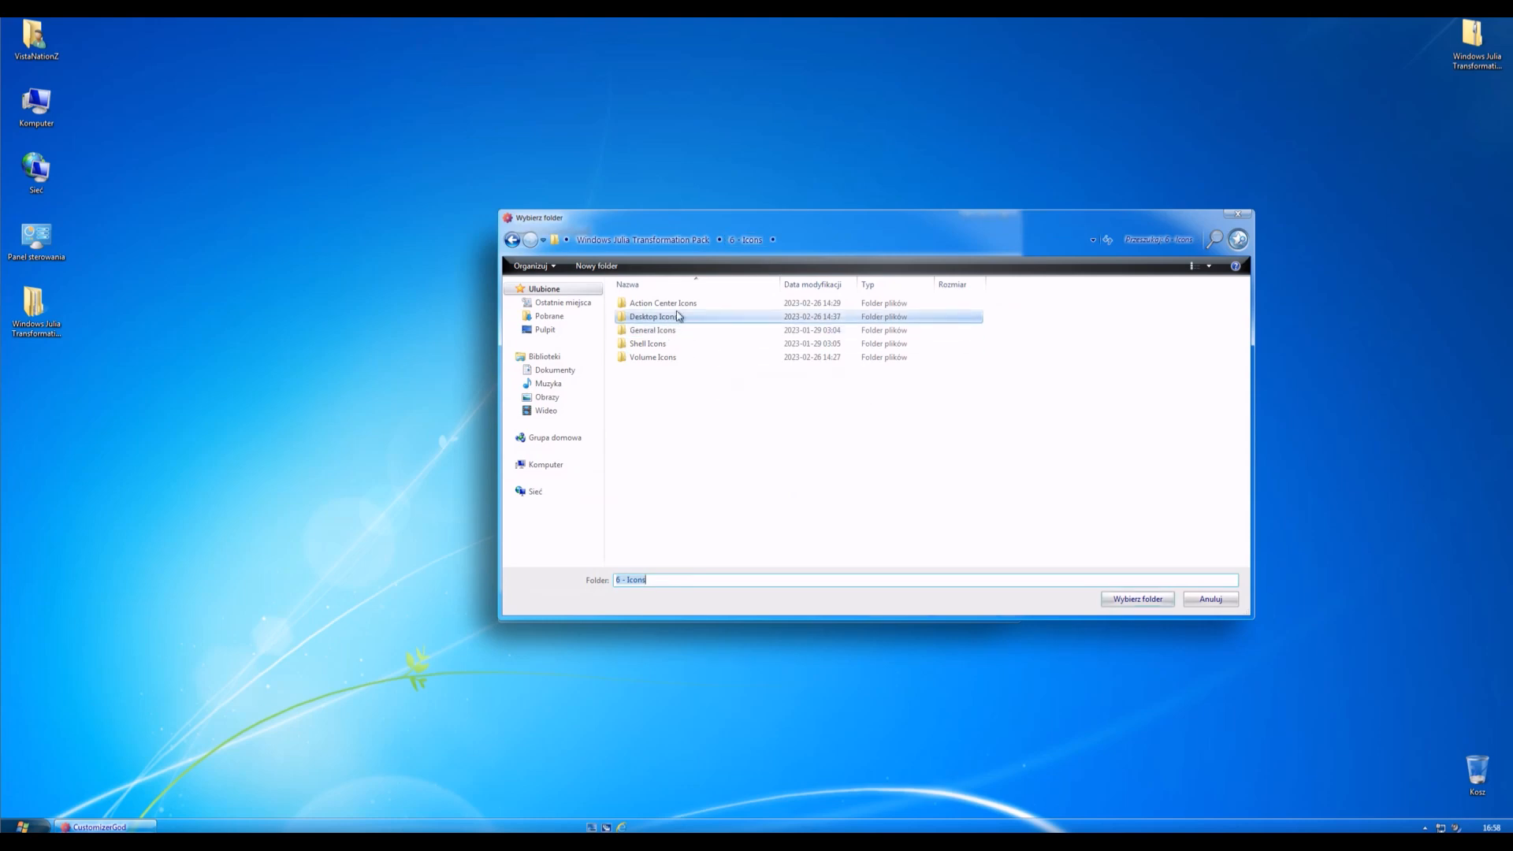
double_click(674, 305)
click(1135, 602)
- Install NetAnimate by running SetupNaa1.5 from the pack's 6 - Icons folder and completing its setup
double_click(35, 308)
double_click(708, 409)
double_click(714, 424)
click(845, 510)
click(839, 527)
click(670, 483)
click(831, 527)
click(831, 526)
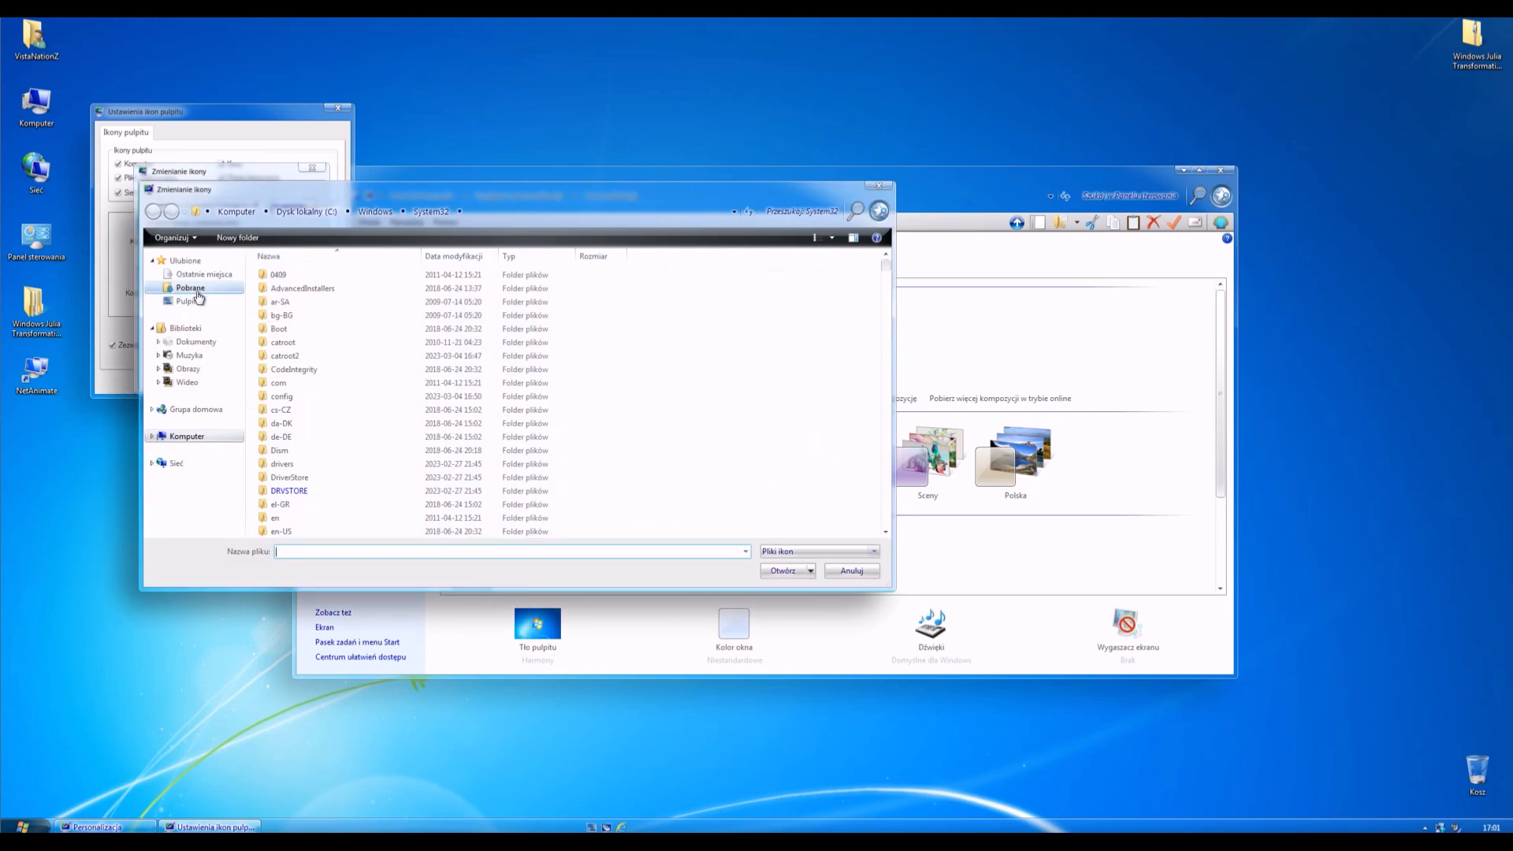
- Assign icons from 6 - Icons > Desktop Icons to the user's files and Network desktop items
double_click(574, 310)
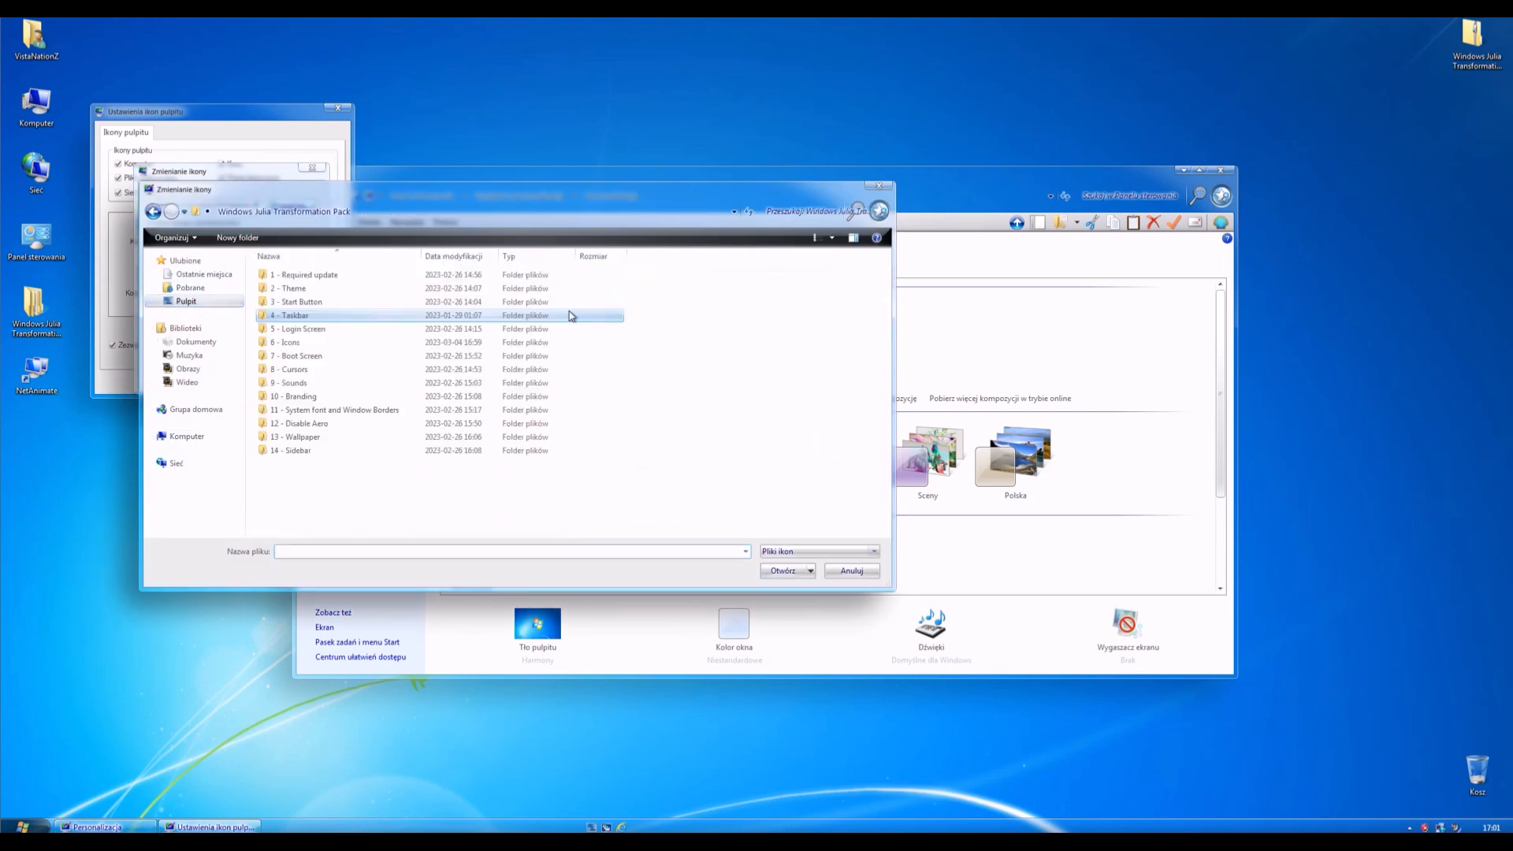
double_click(572, 311)
click(288, 225)
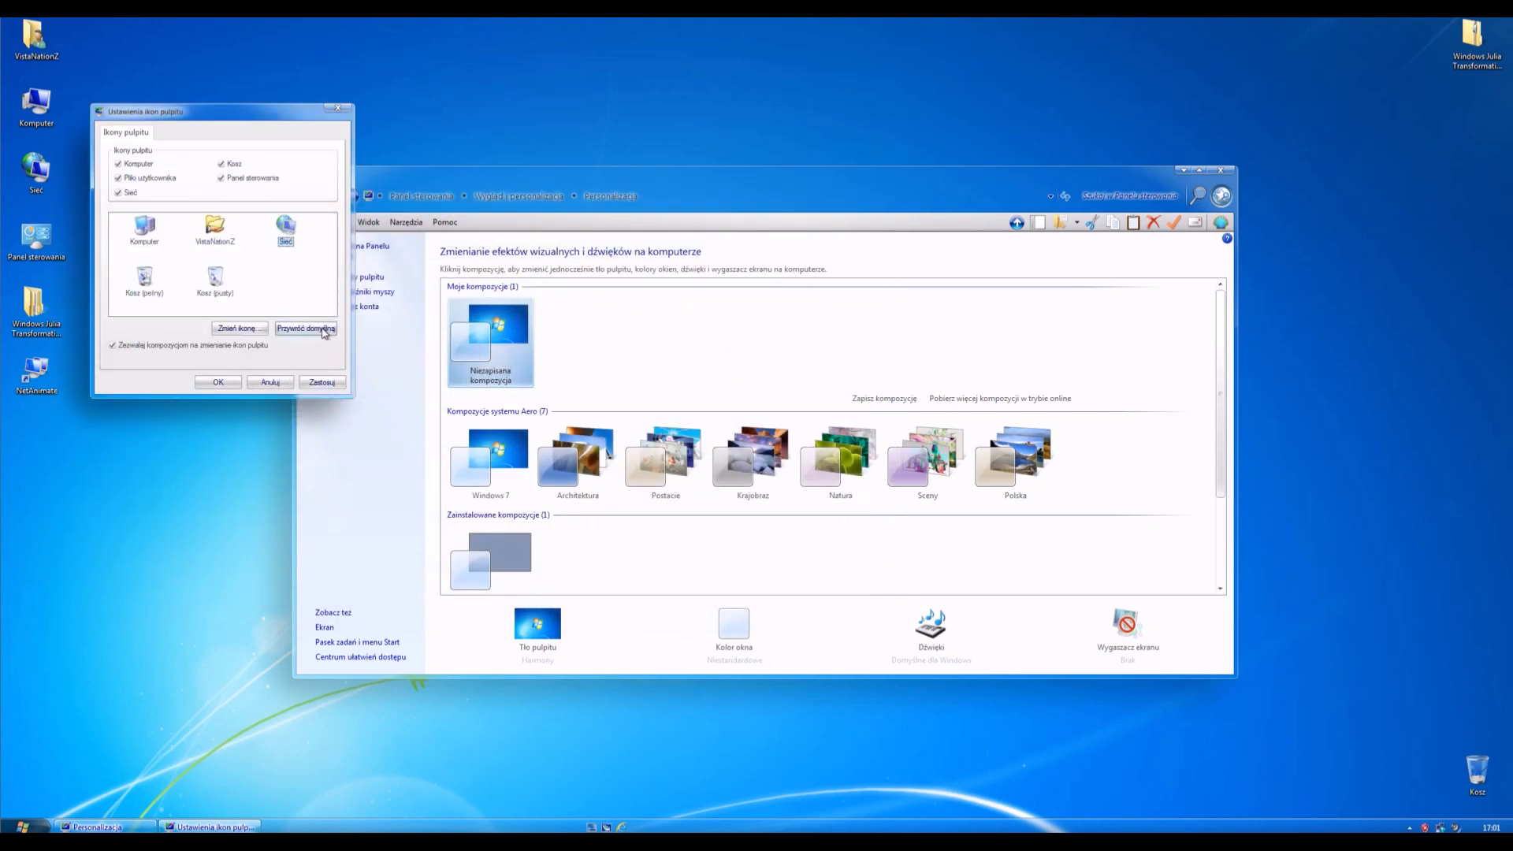
click(240, 329)
click(294, 206)
double_click(661, 302)
double_click(290, 342)
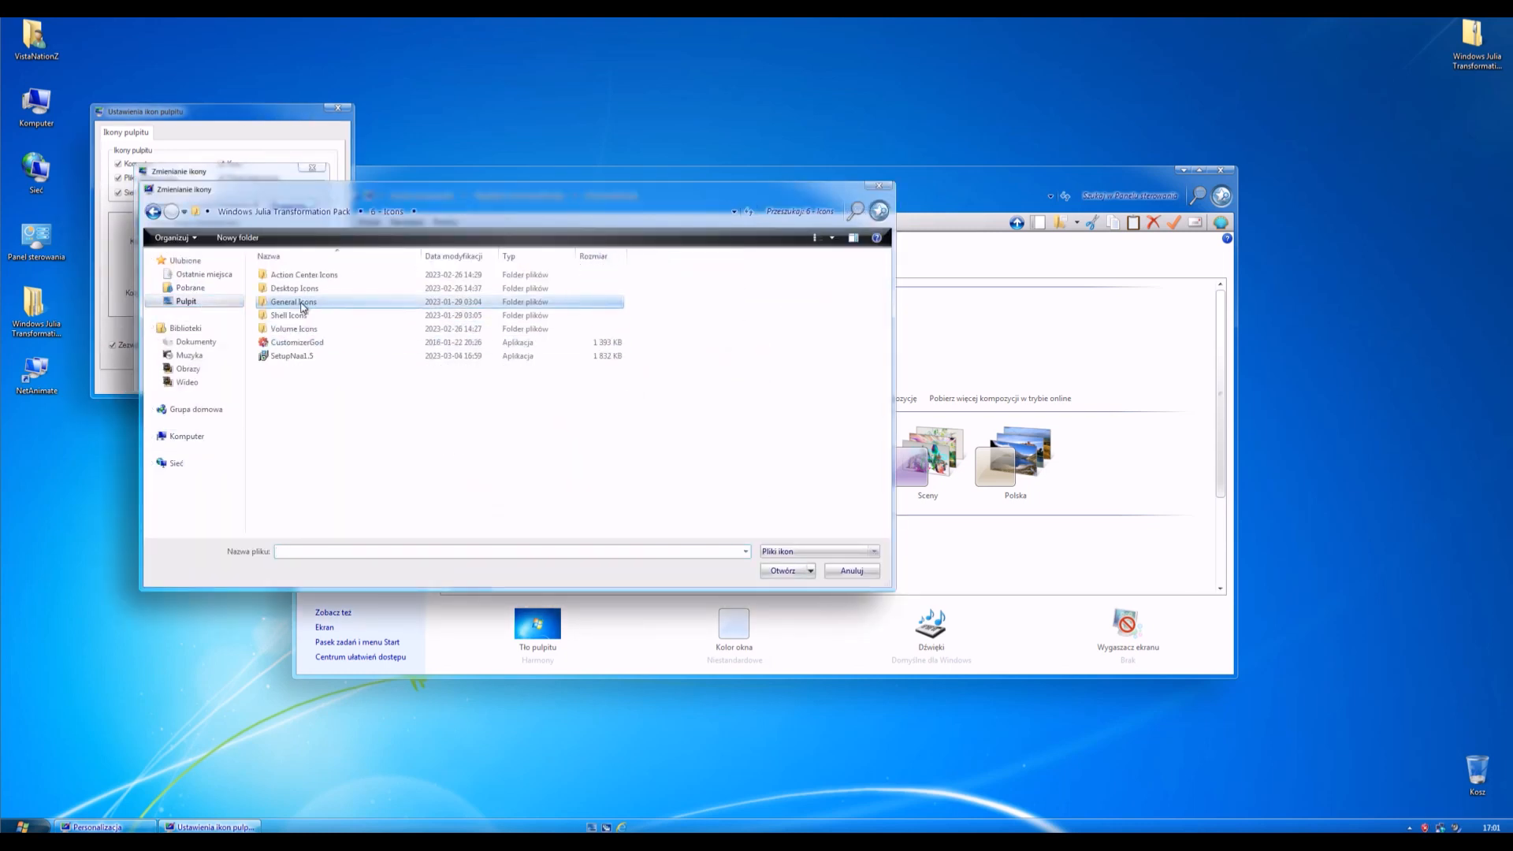
double_click(295, 288)
double_click(295, 302)
click(198, 382)
- Assign the pack's Desktop Icons to the full and empty Recycle Bin, and confirm the desktop icon settings
click(142, 276)
click(240, 329)
click(294, 207)
double_click(662, 303)
double_click(294, 342)
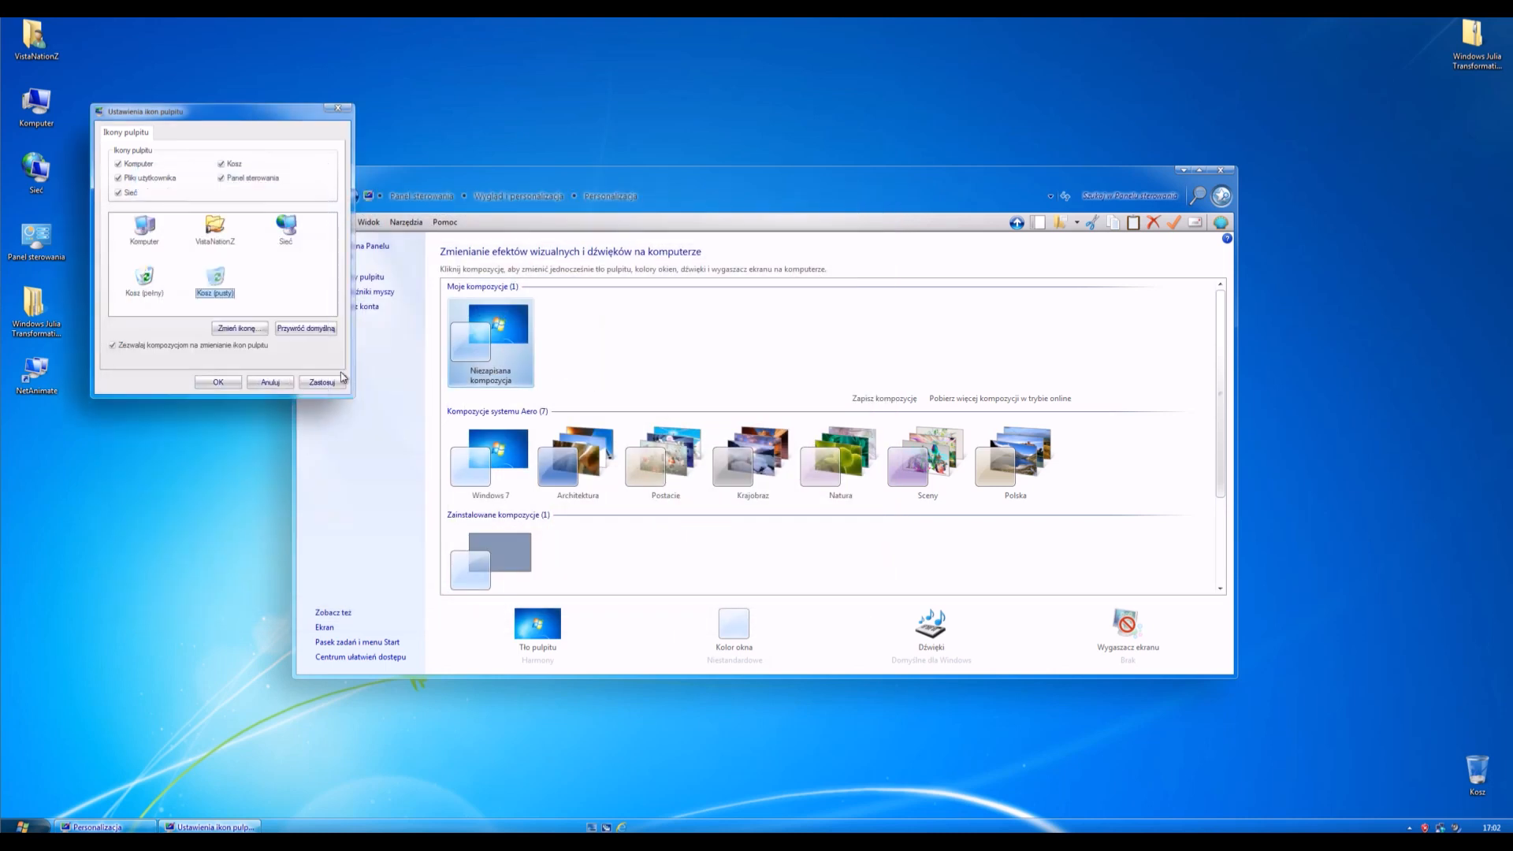
click(227, 382)
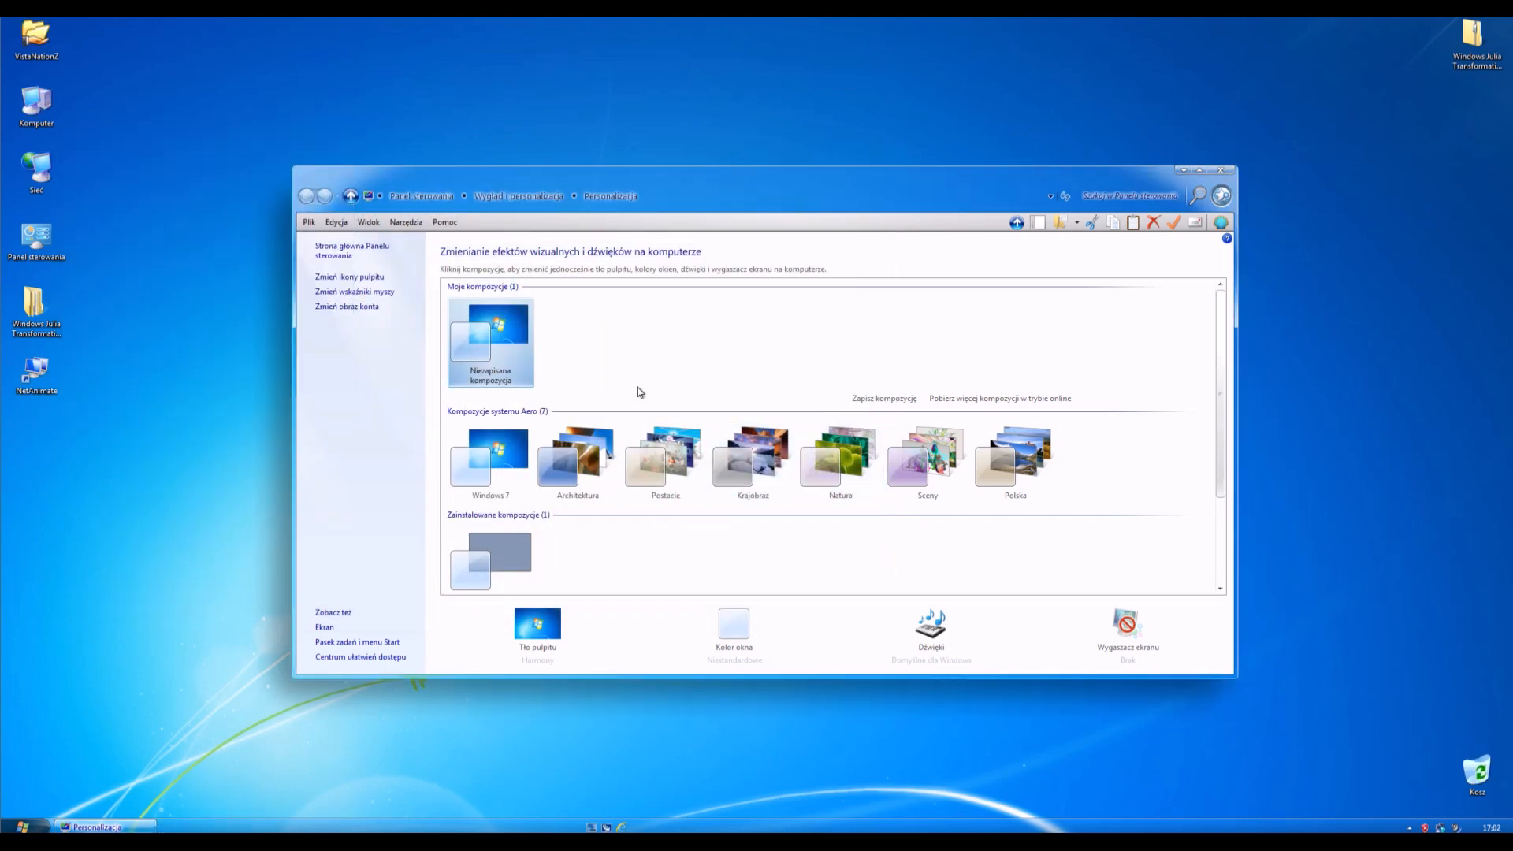
click(371, 276)
click(297, 401)
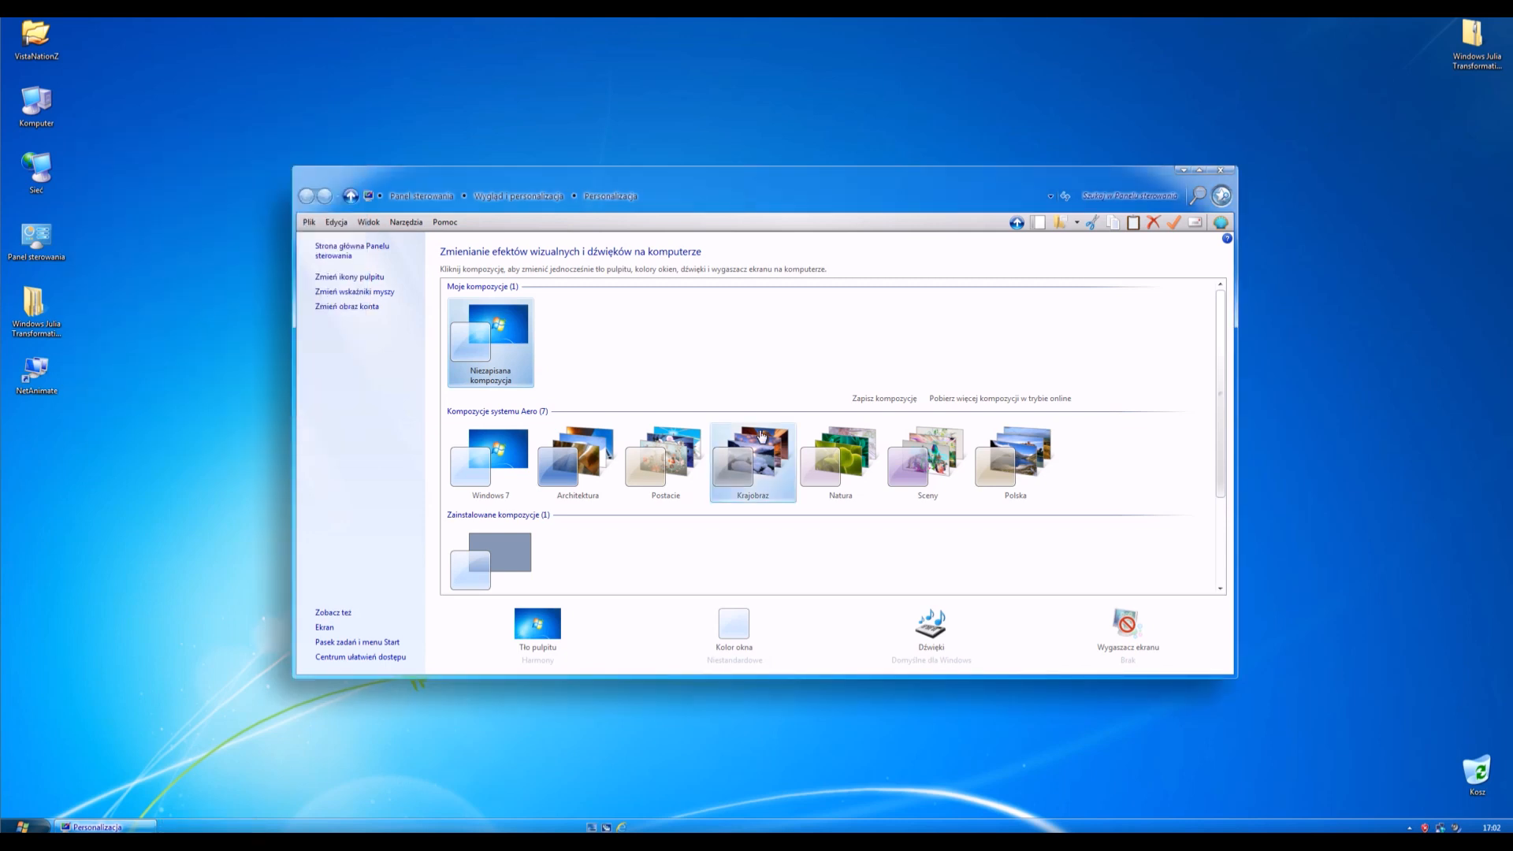
- Unlock the taskbar, close the Personalization window, move the Quick Launch toolbar next to the Start button, and lock the taskbar
right_click(749, 825)
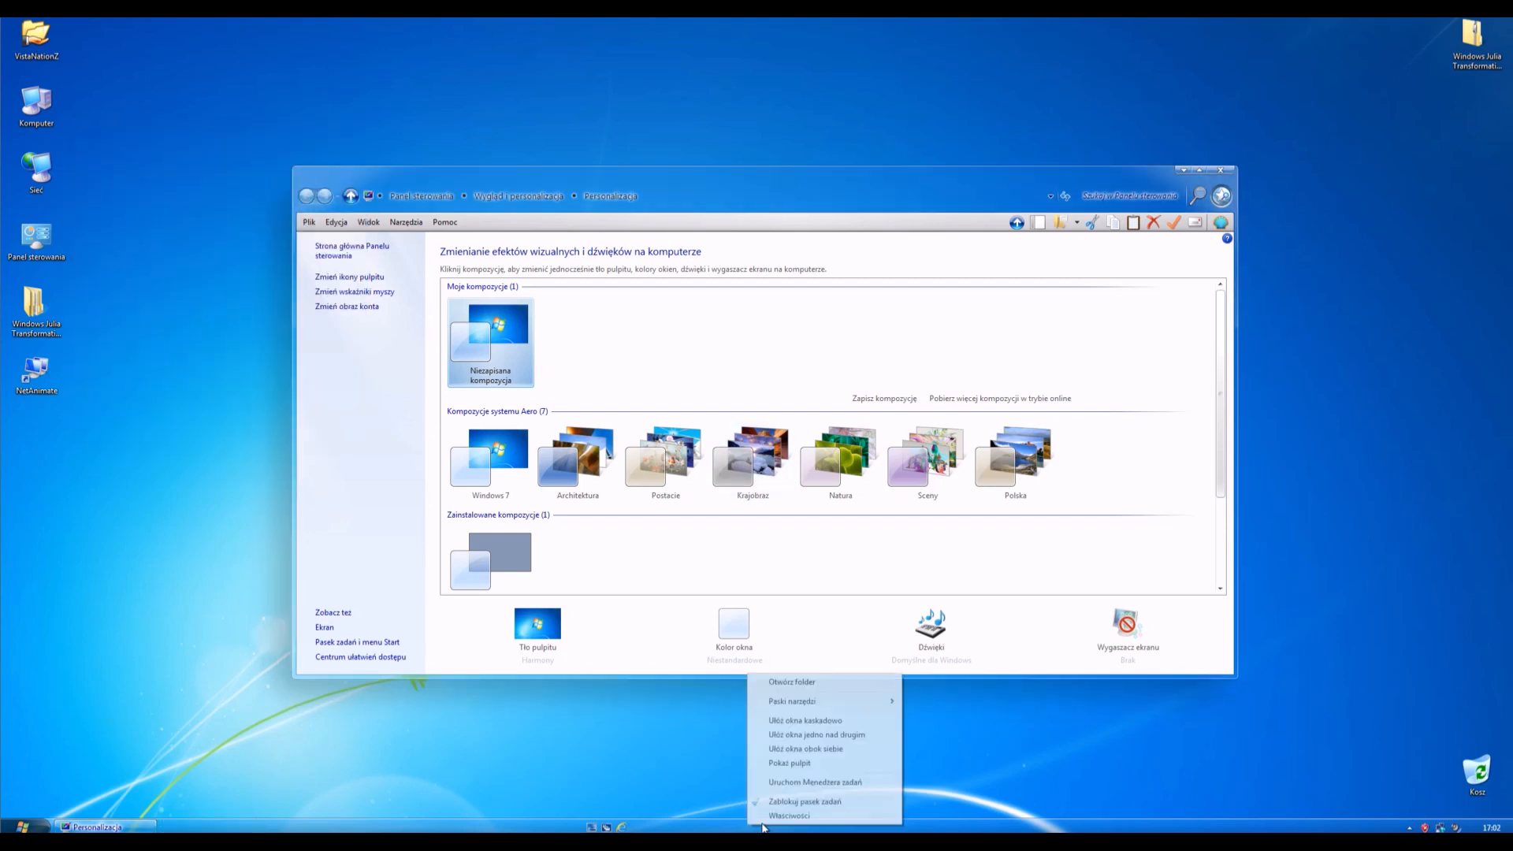
click(805, 801)
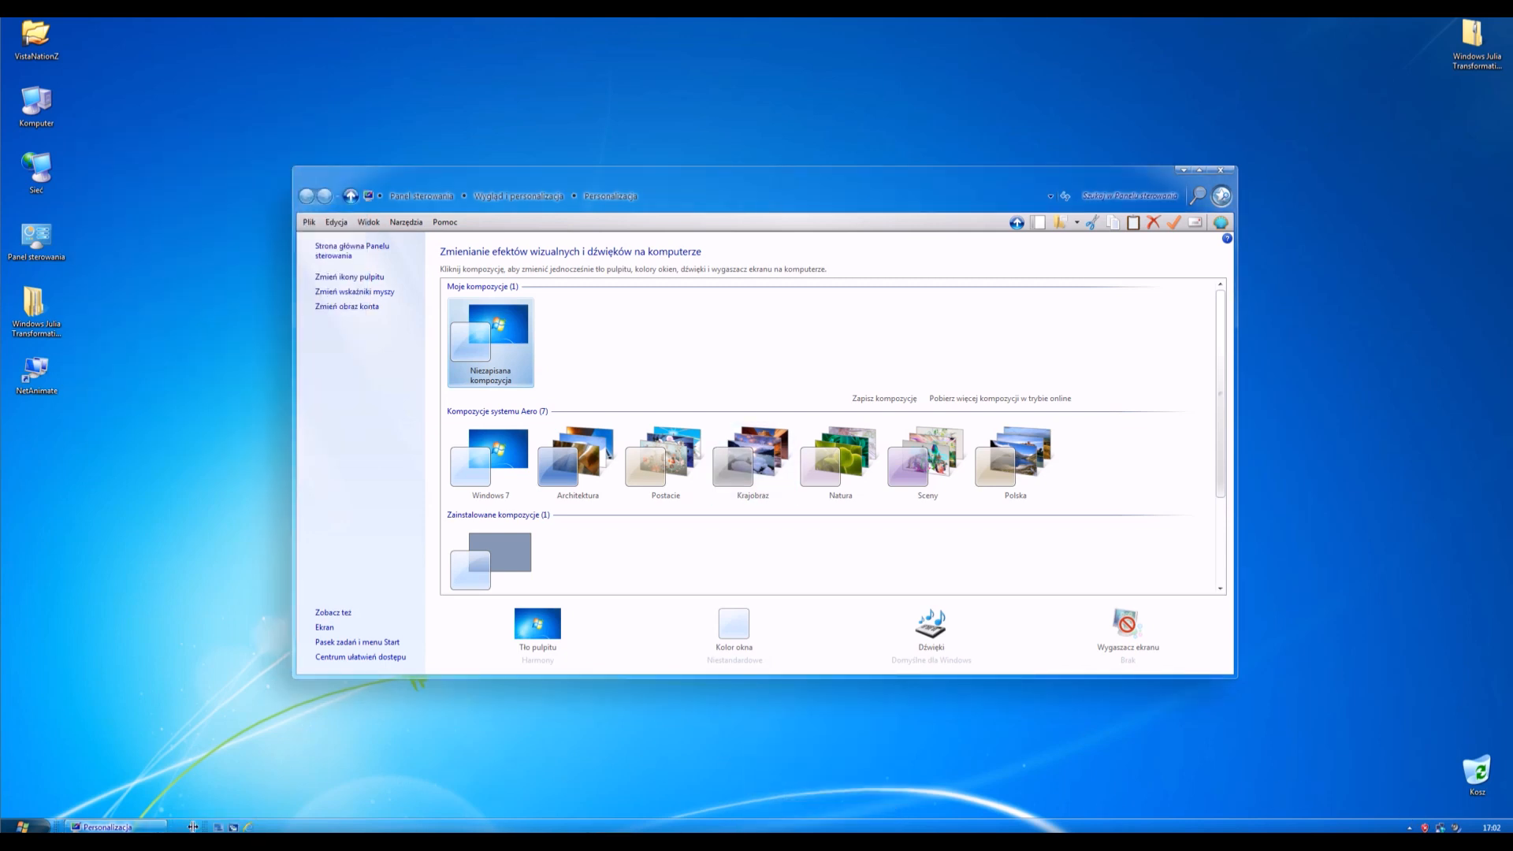
right_click(126, 827)
click(130, 805)
drag(204, 827, 132, 827)
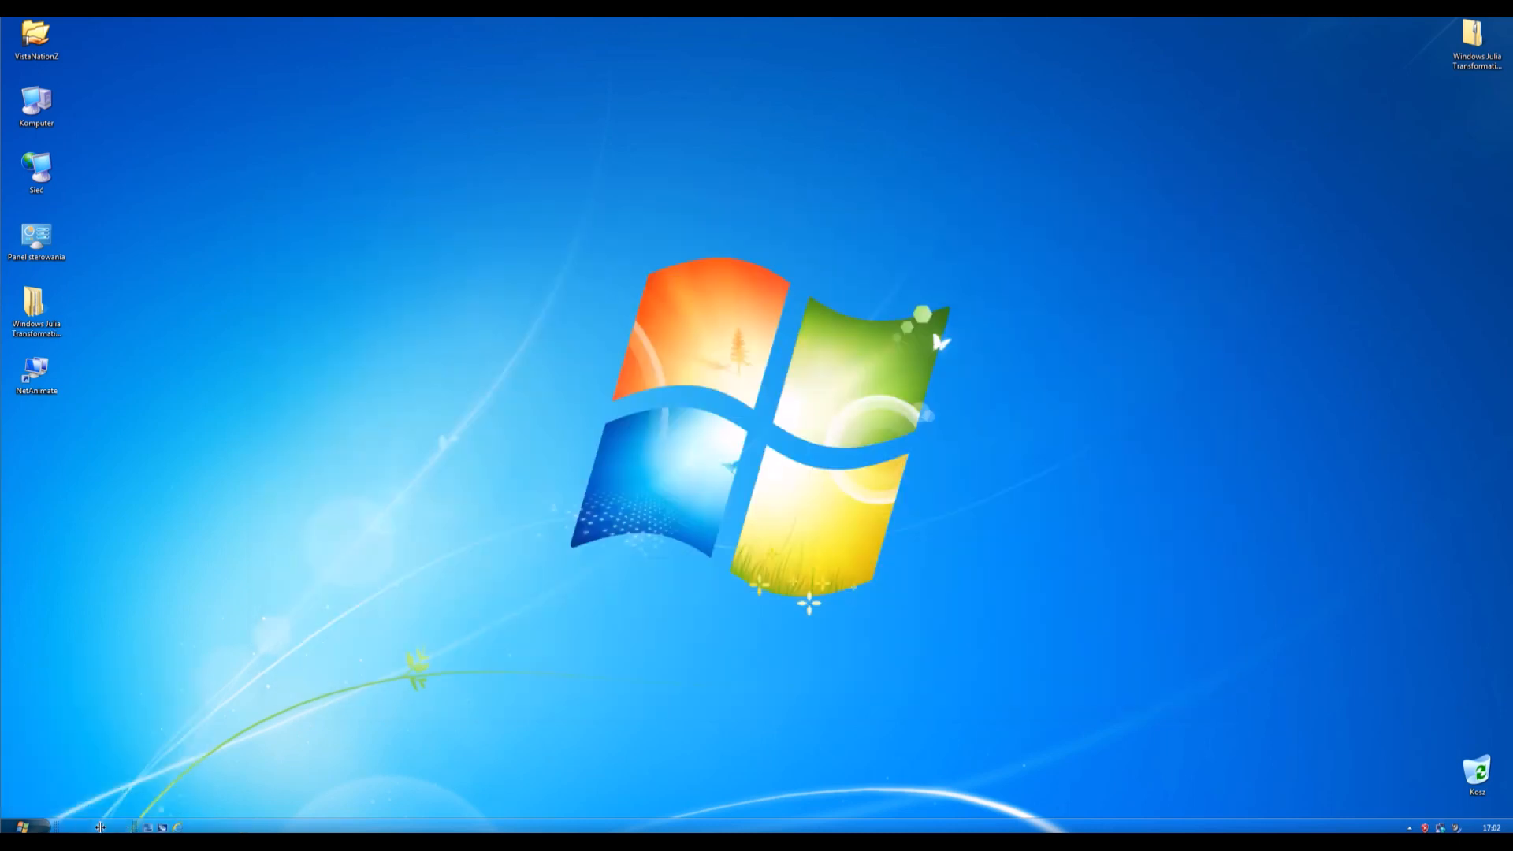
drag(307, 827, 113, 828)
right_click(166, 827)
click(185, 805)
- Change the Internet Explorer Quick Launch shortcut's icon to one from 6 - Icons > Desktop Icons in the transformation pack
right_click(91, 827)
click(130, 818)
click(289, 712)
click(376, 598)
click(233, 527)
double_click(693, 528)
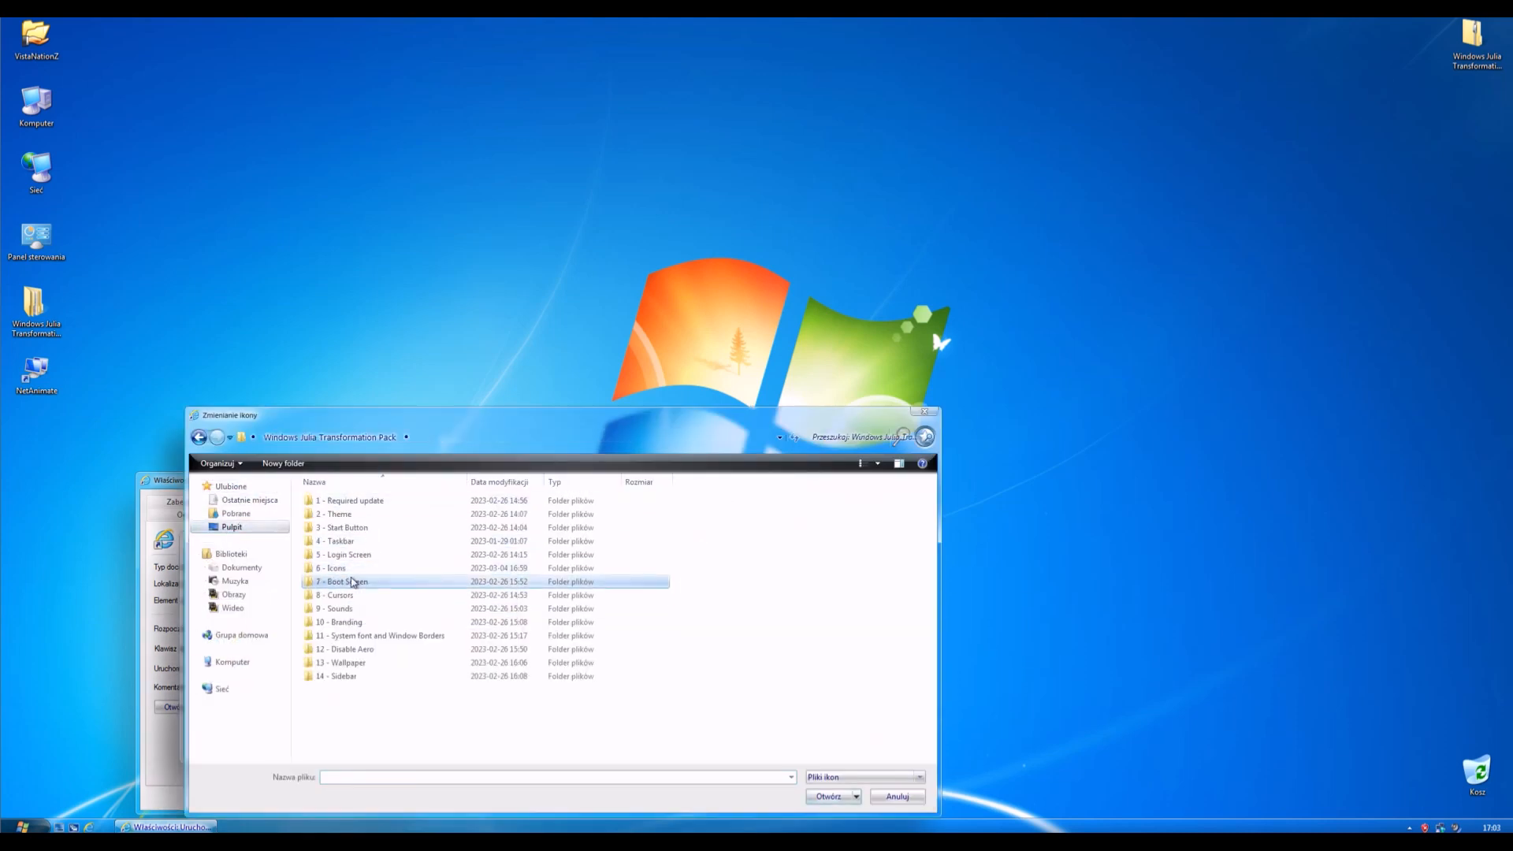
double_click(347, 572)
double_click(348, 515)
double_click(473, 672)
click(315, 744)
click(291, 798)
right_click(906, 635)
click(946, 784)
right_click(1171, 263)
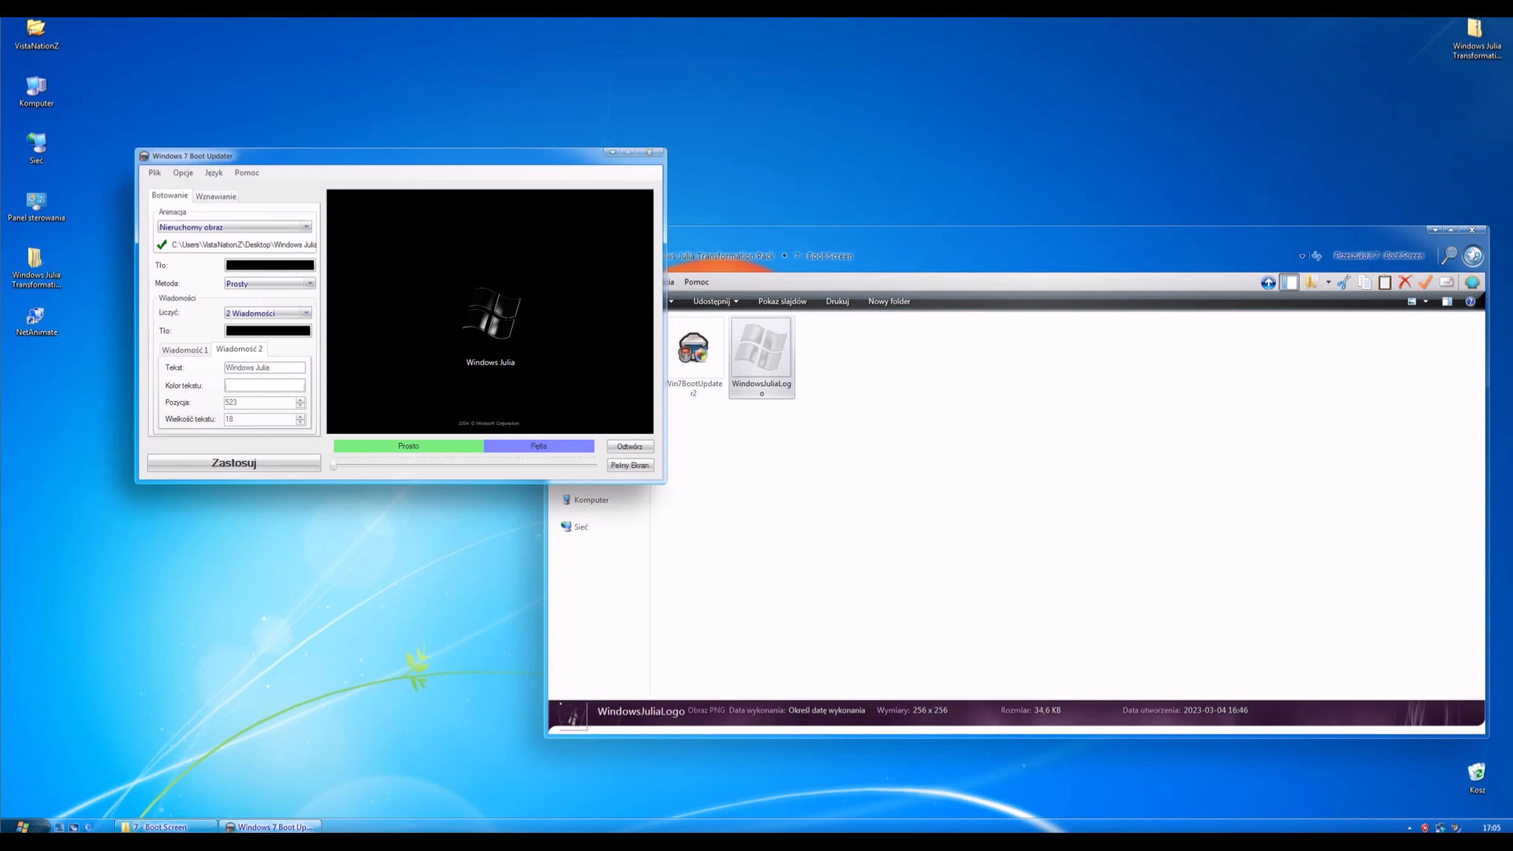
- Set the second boot message's text color in Windows 7 Boot Updater, apply the boot screen, and close the program
key(Tab)
key(Tab)
click(271, 387)
click(886, 219)
click(261, 466)
click(851, 460)
click(649, 152)
- Open the pack's 8 - Cursors folder and install the cursor scheme from the install file
click(558, 256)
double_click(708, 435)
right_click(684, 541)
click(742, 566)
click(744, 568)
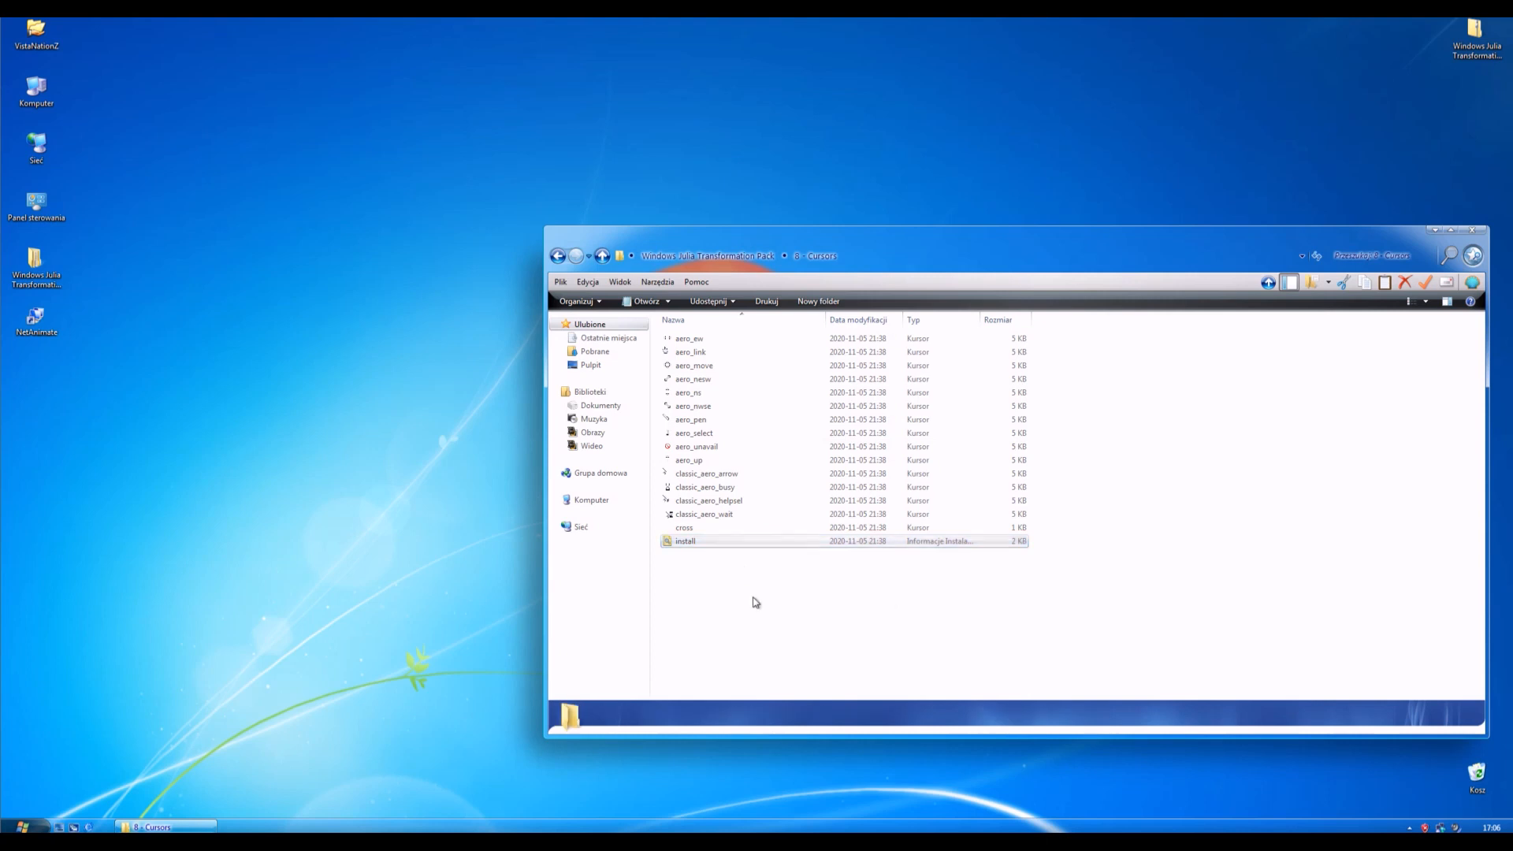
- Close the folder, select the newly installed cursor scheme in the Personalization mouse pointer settings, and close Personalization
click(24, 825)
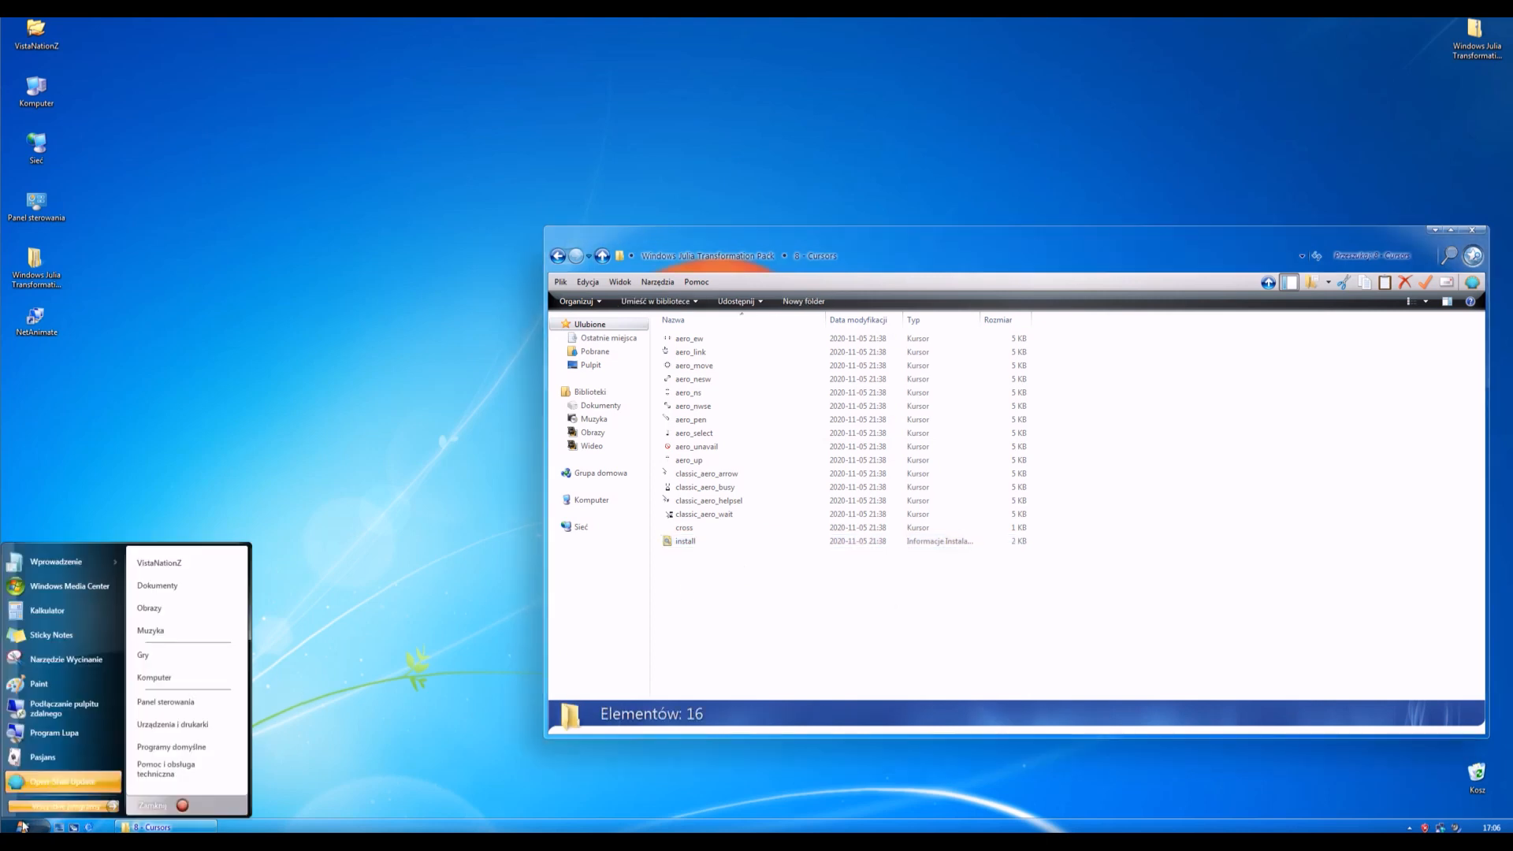
right_click(1050, 91)
click(1471, 230)
right_click(1081, 250)
click(1147, 404)
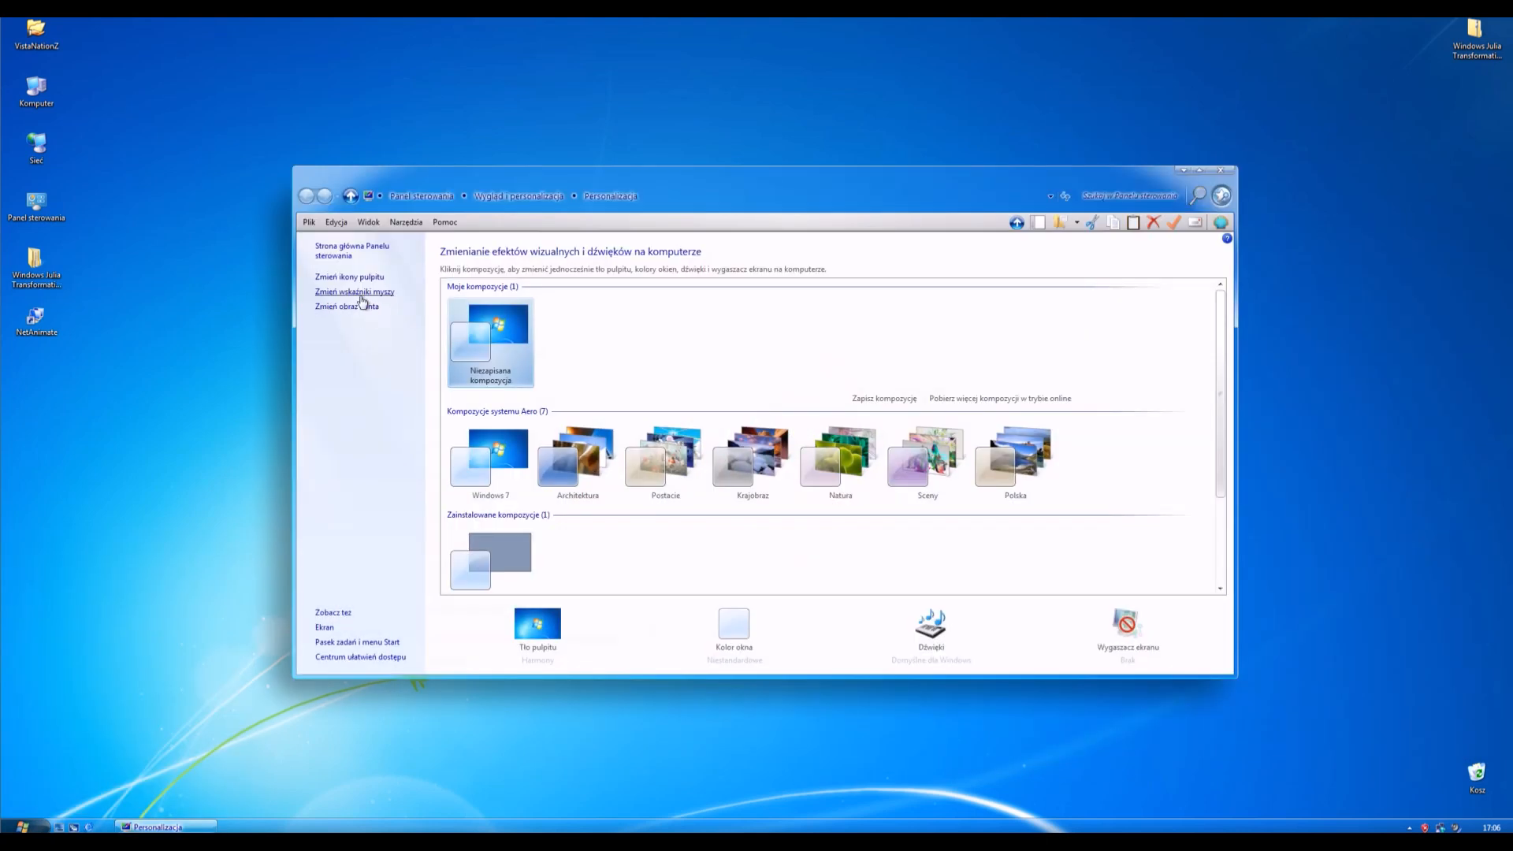
click(362, 295)
click(324, 259)
click(292, 281)
click(883, 478)
click(440, 468)
click(798, 471)
click(346, 473)
click(1221, 173)
- Open AdvancedRun from 1 - Required update and launch cmd.exe as TrustedInstaller with C:\Windows as the start directory
double_click(35, 264)
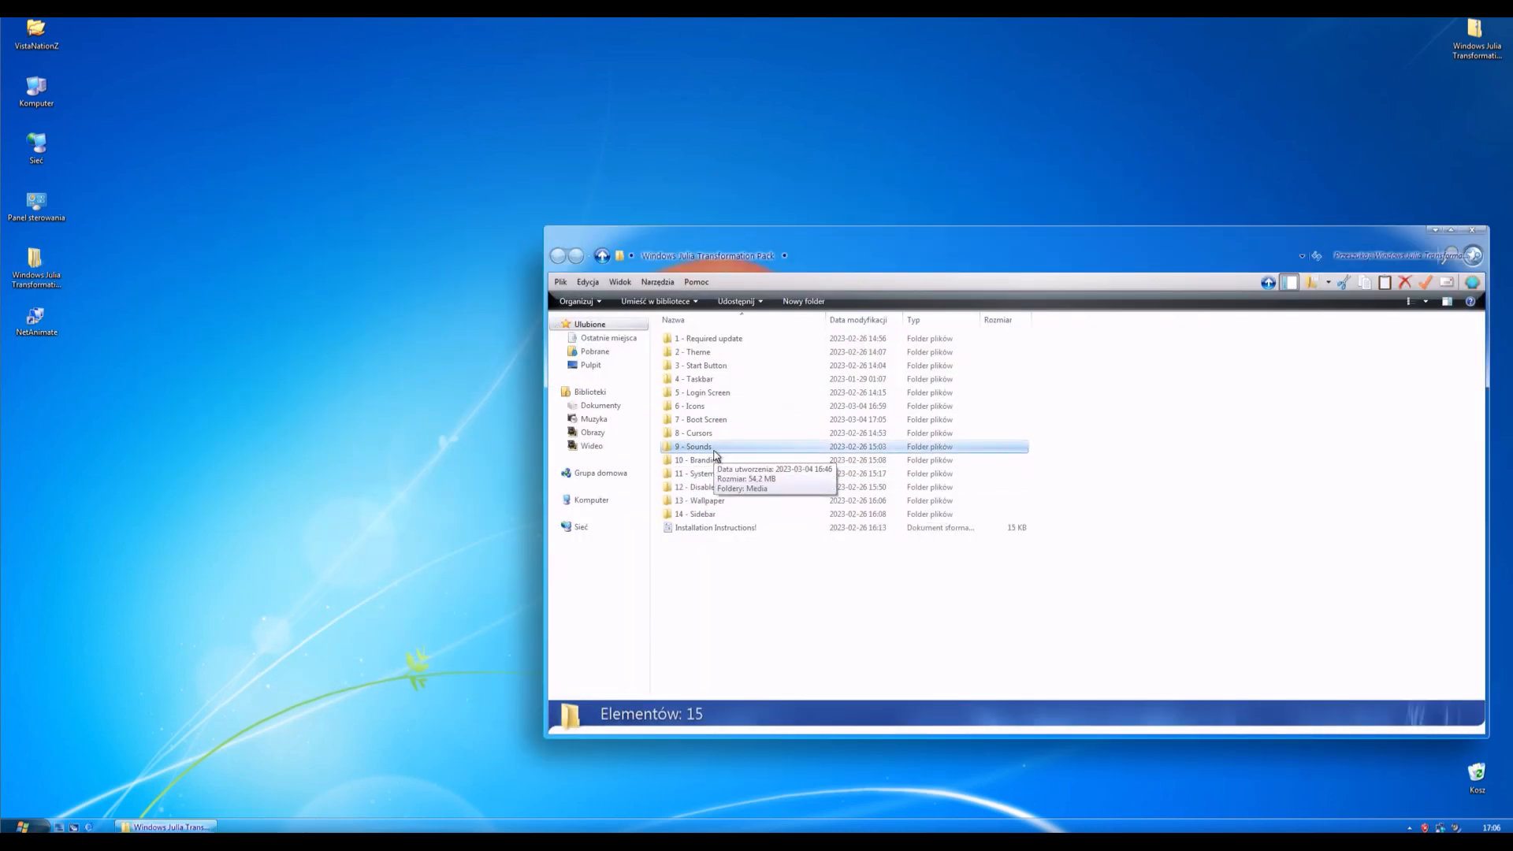
double_click(708, 339)
double_click(705, 339)
double_click(699, 352)
click(1016, 358)
click(977, 446)
click(962, 258)
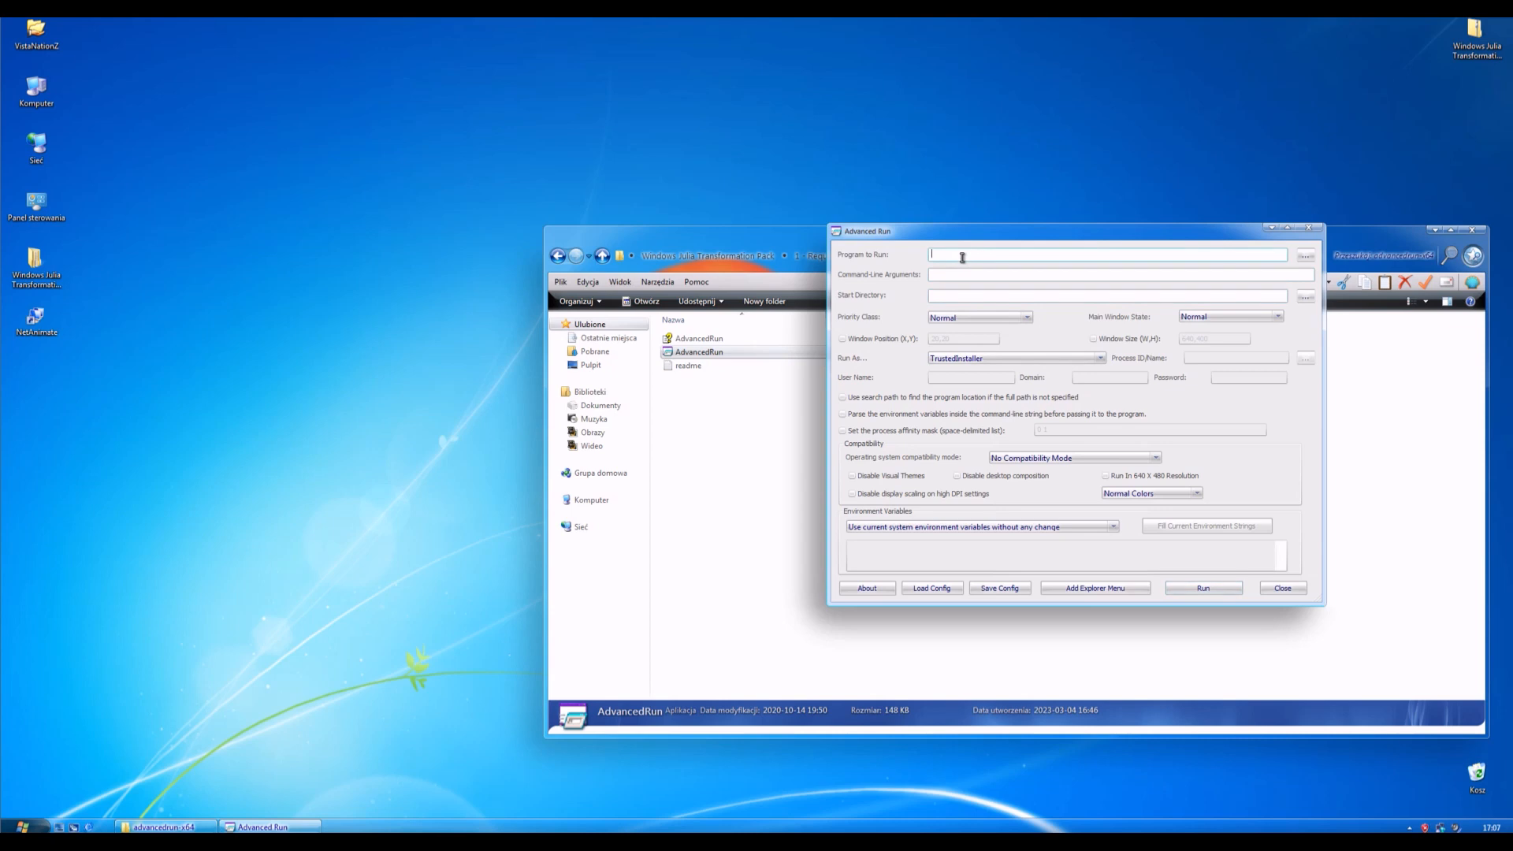
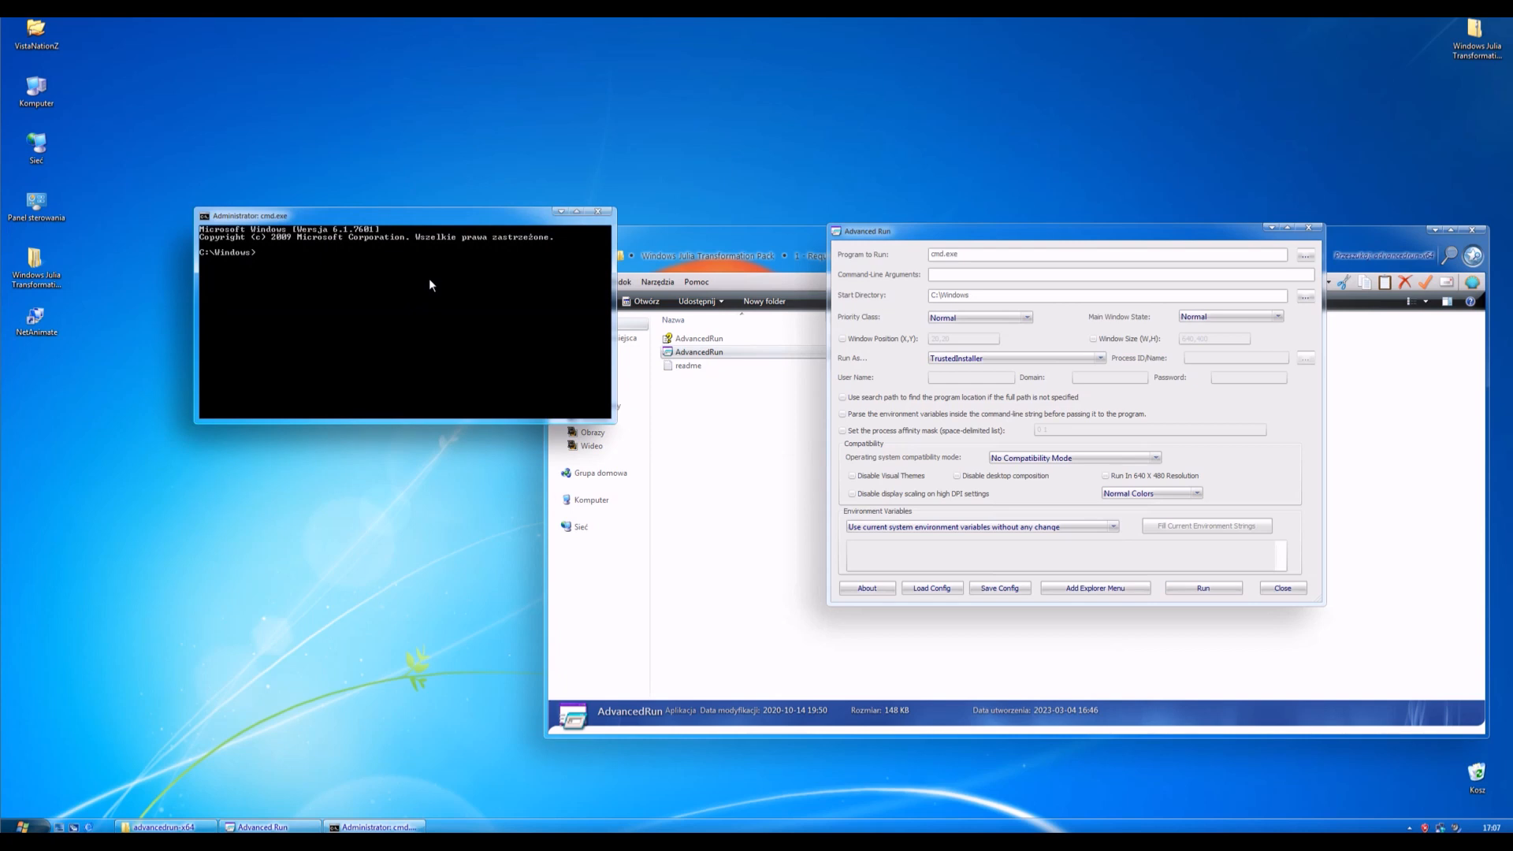
- Delete the Windows Media folder with rmdir /s "Media", confirm with t, and close the command prompt
text(ir /s "Media")
key(Return)
text(t)
key(Return)
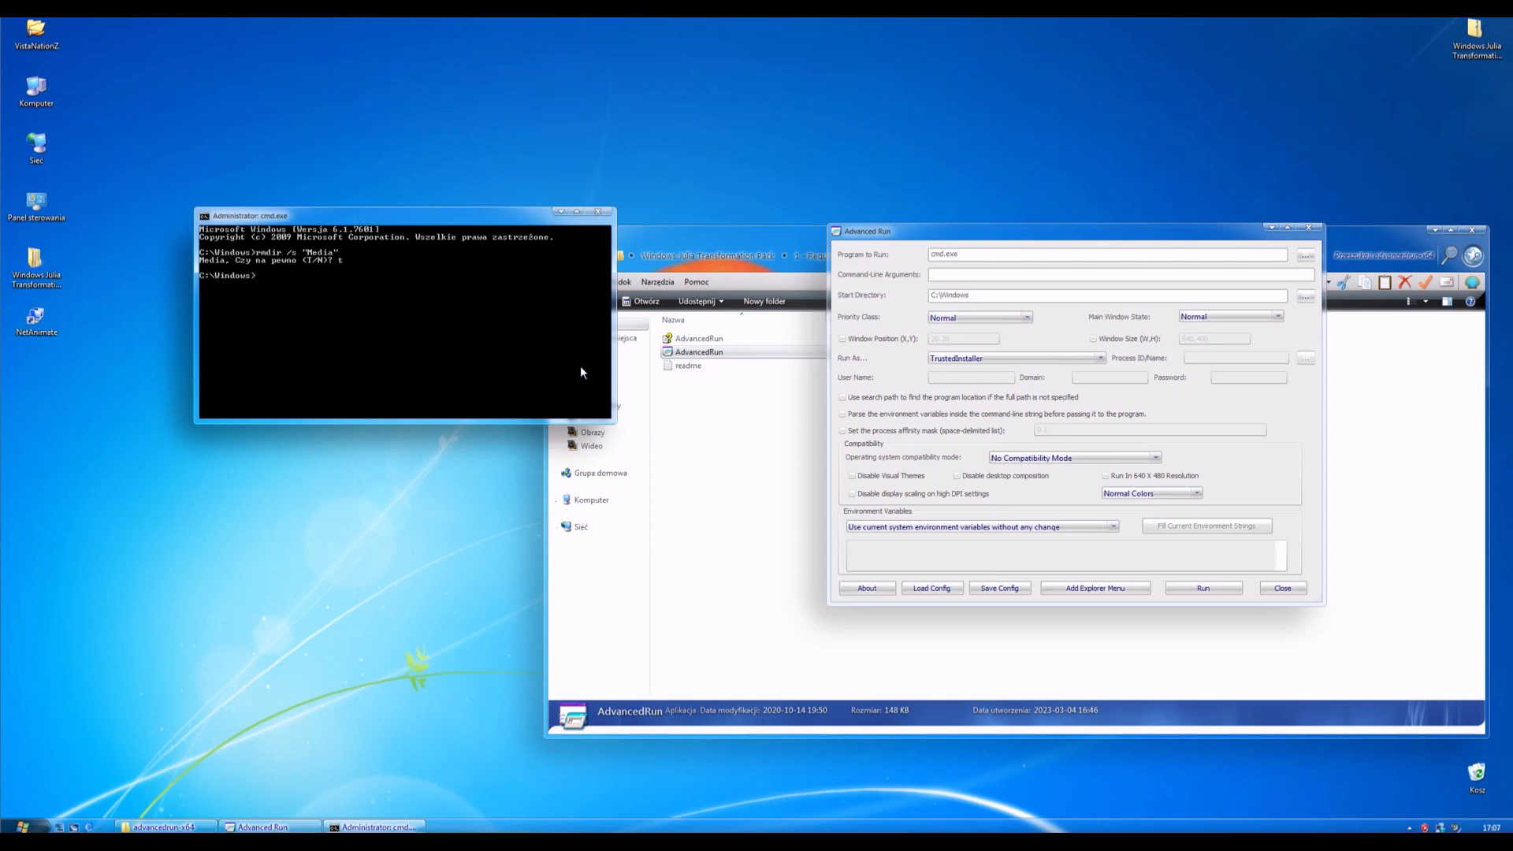
click(598, 212)
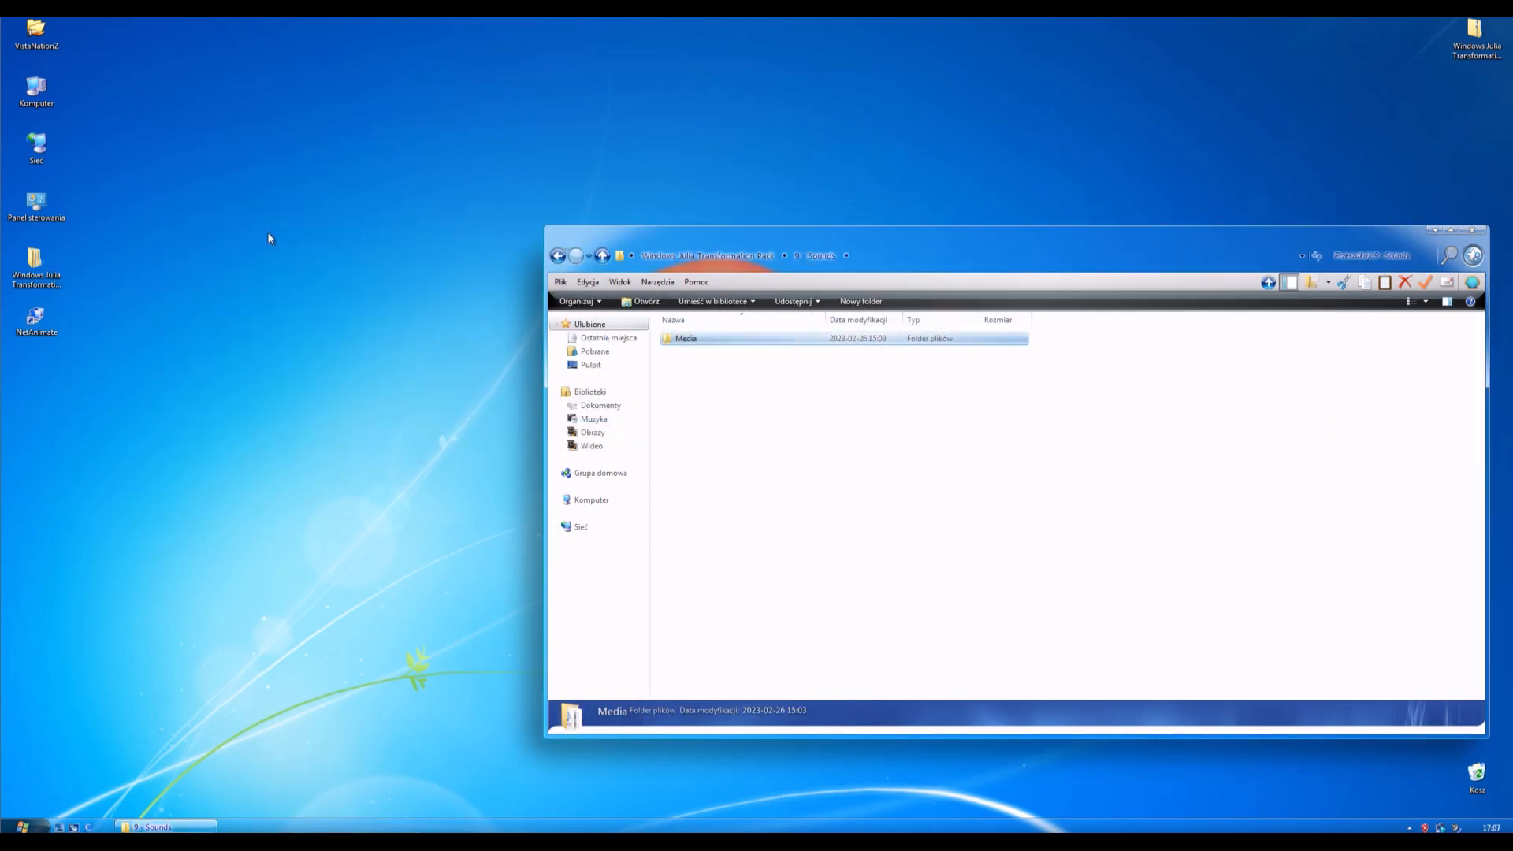
- Paste the Media folder from 9 - Sounds into C:\Windows and close that window
key(super+e)
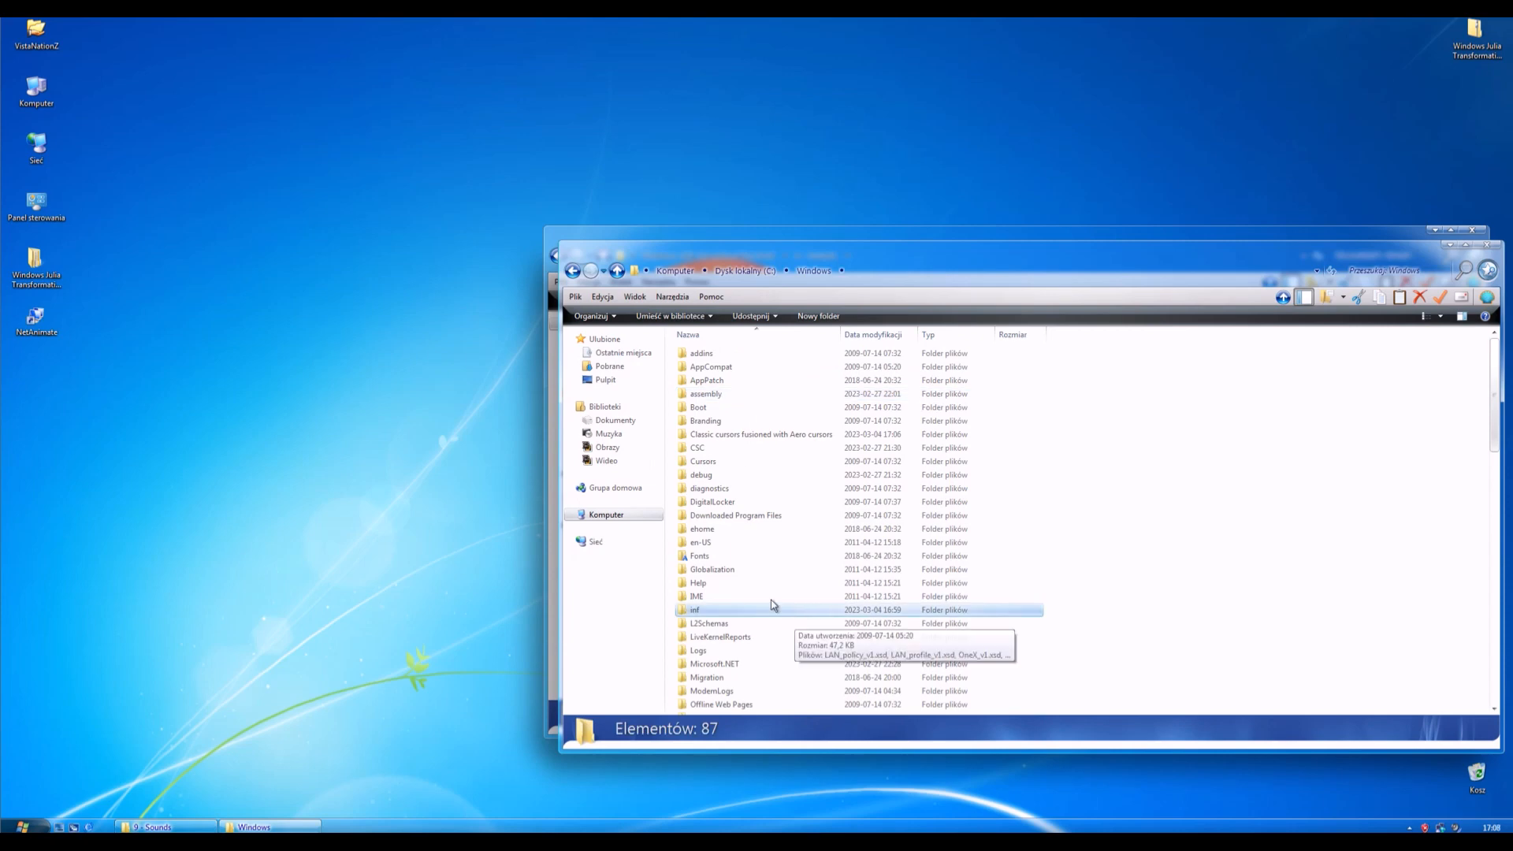
right_click(1151, 544)
click(1182, 616)
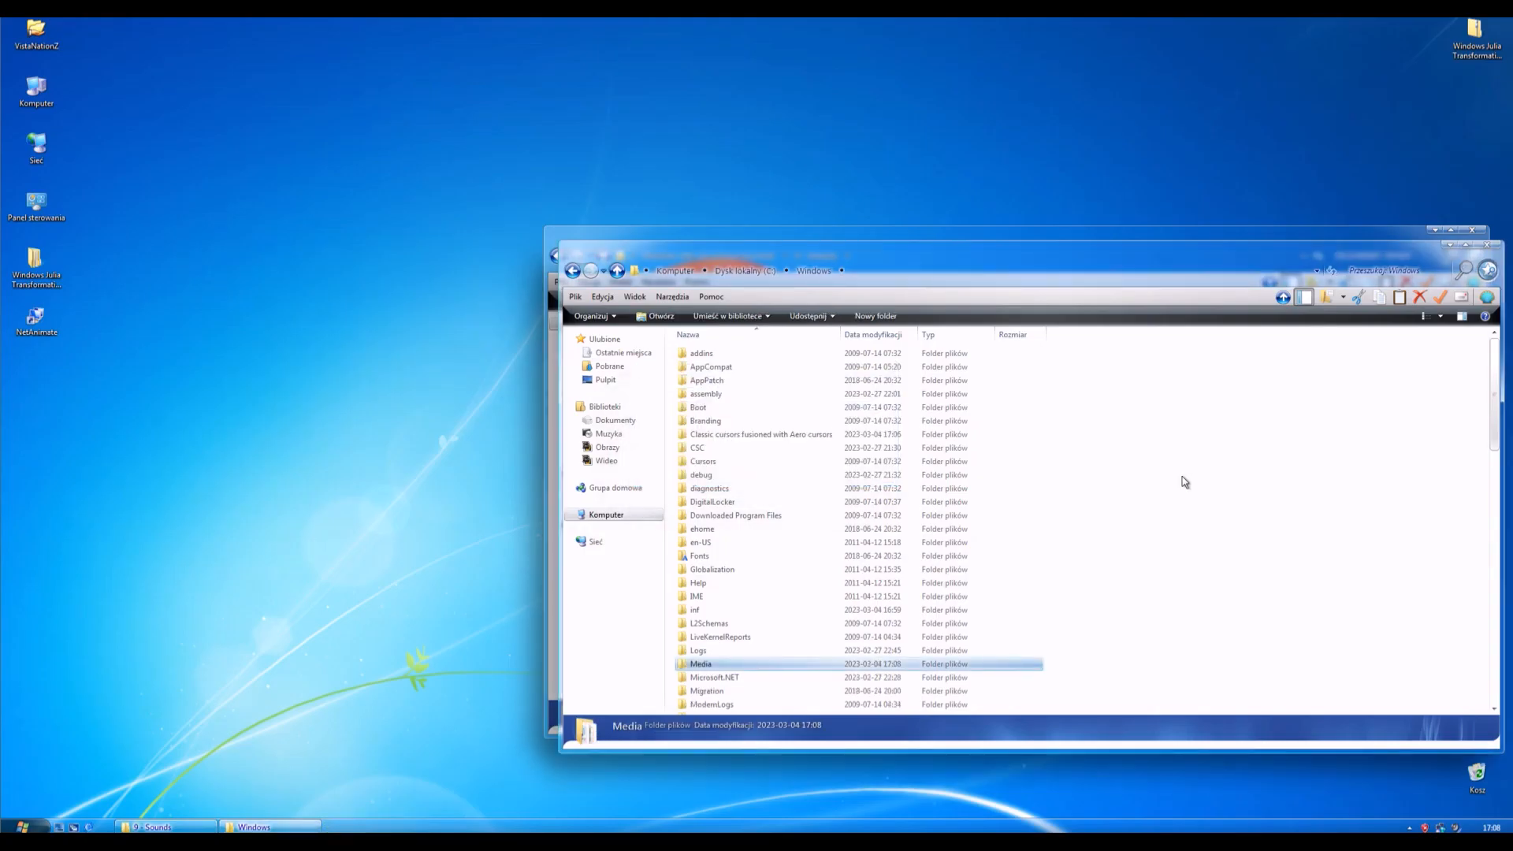
click(1486, 244)
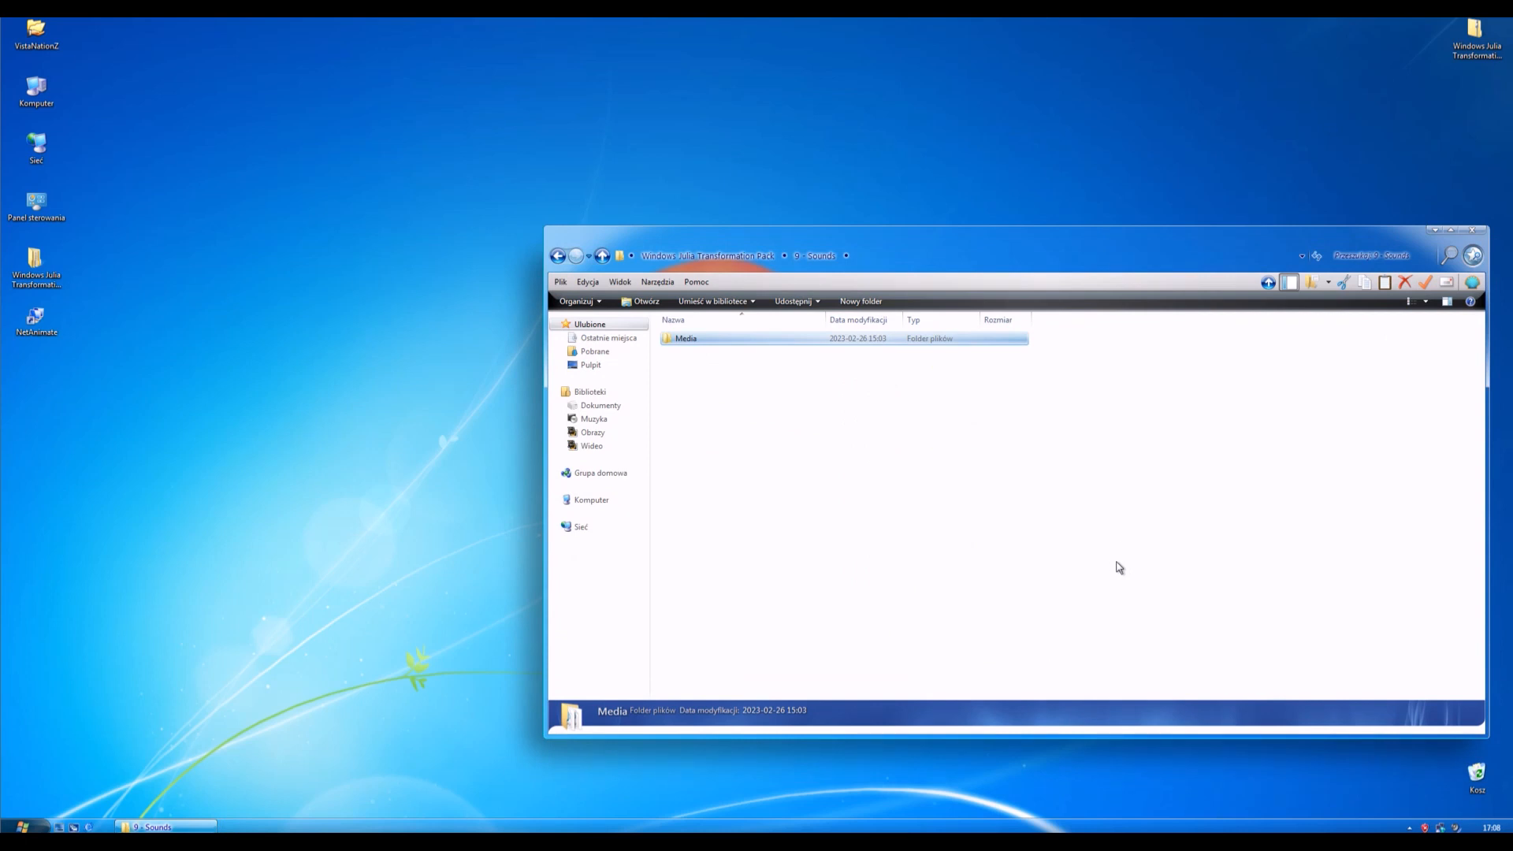
- Open 10 - Branding and copy basebrd.dll into it from C:\Windows\Branding\Basebrd
click(558, 256)
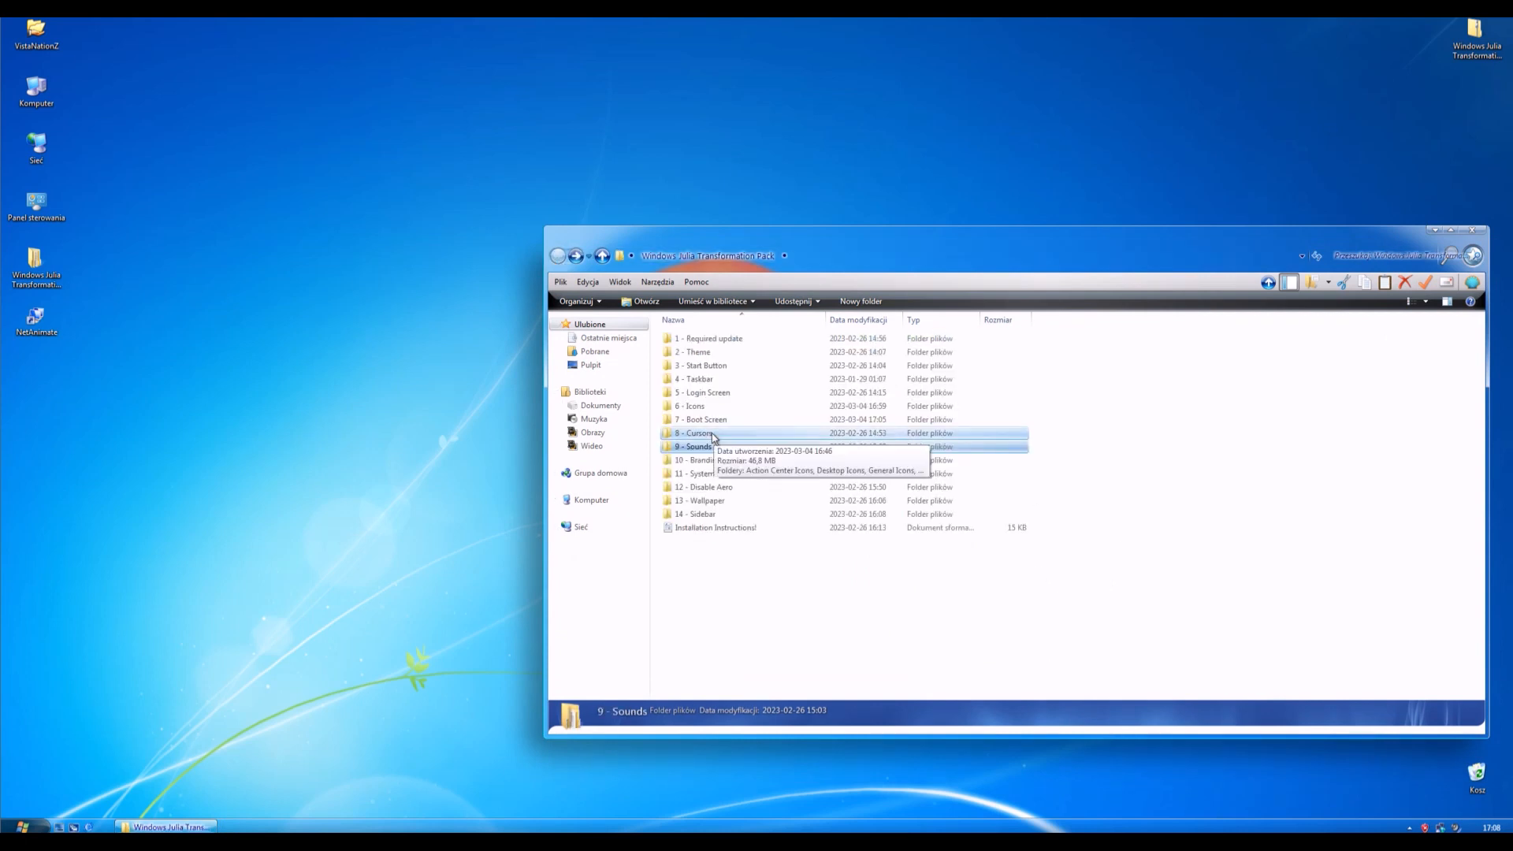
double_click(723, 458)
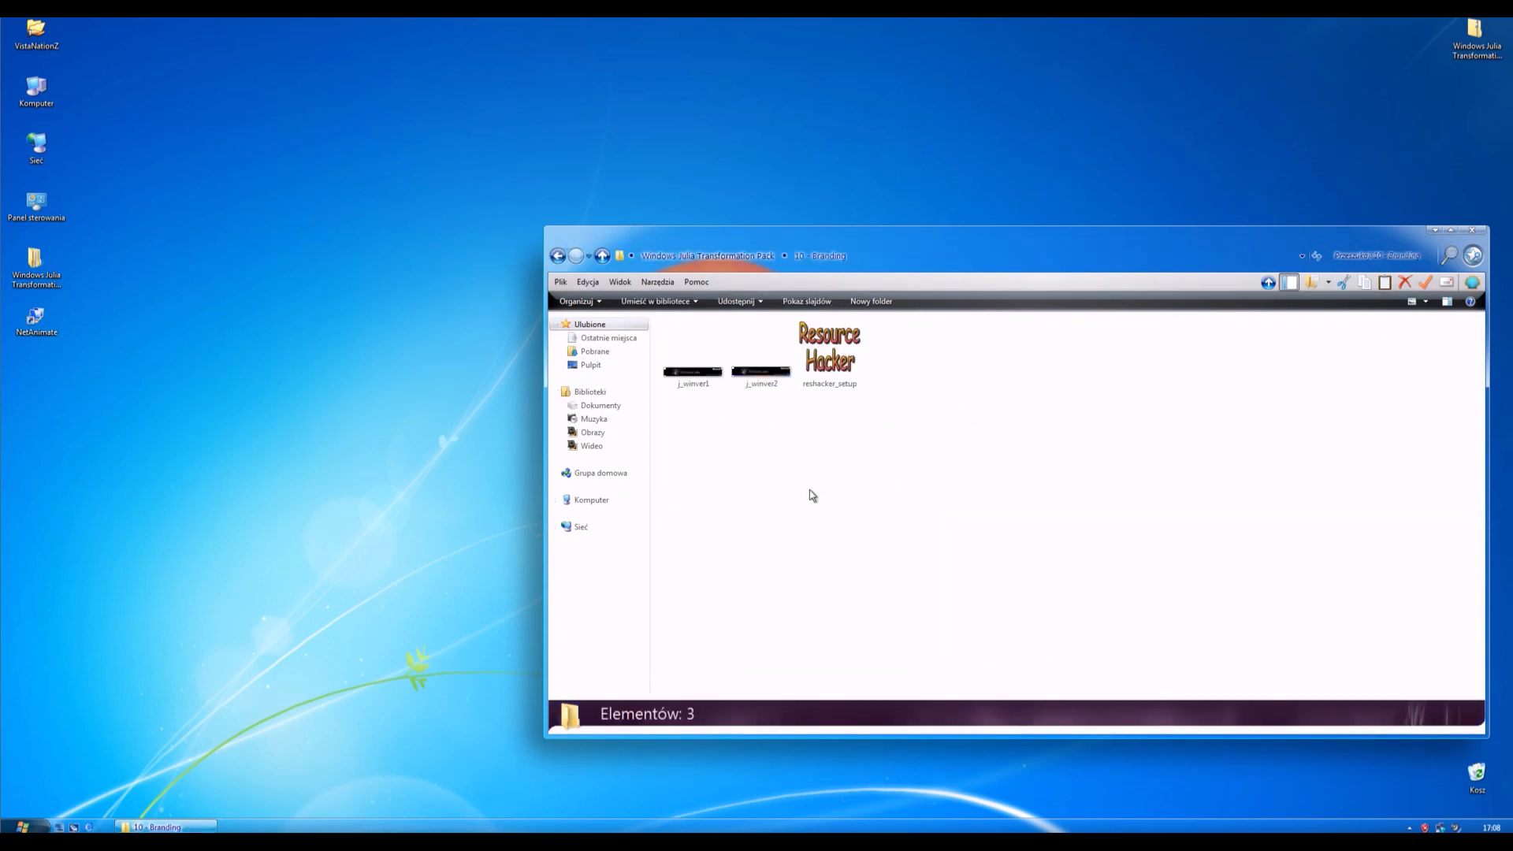
key(super+e)
click(422, 45)
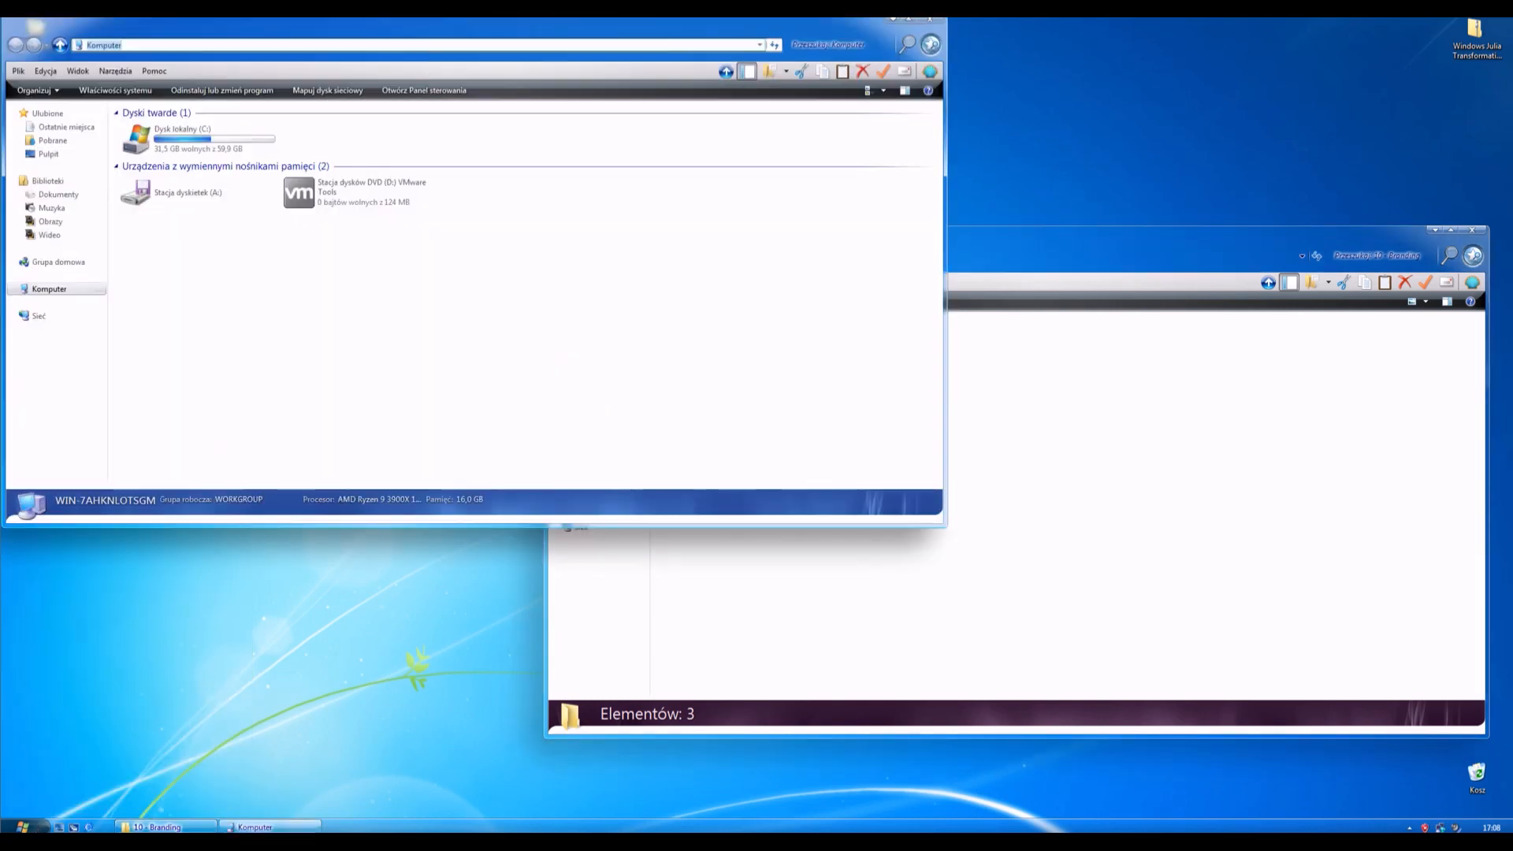
text(C:\Windows\Branding\Basebrd)
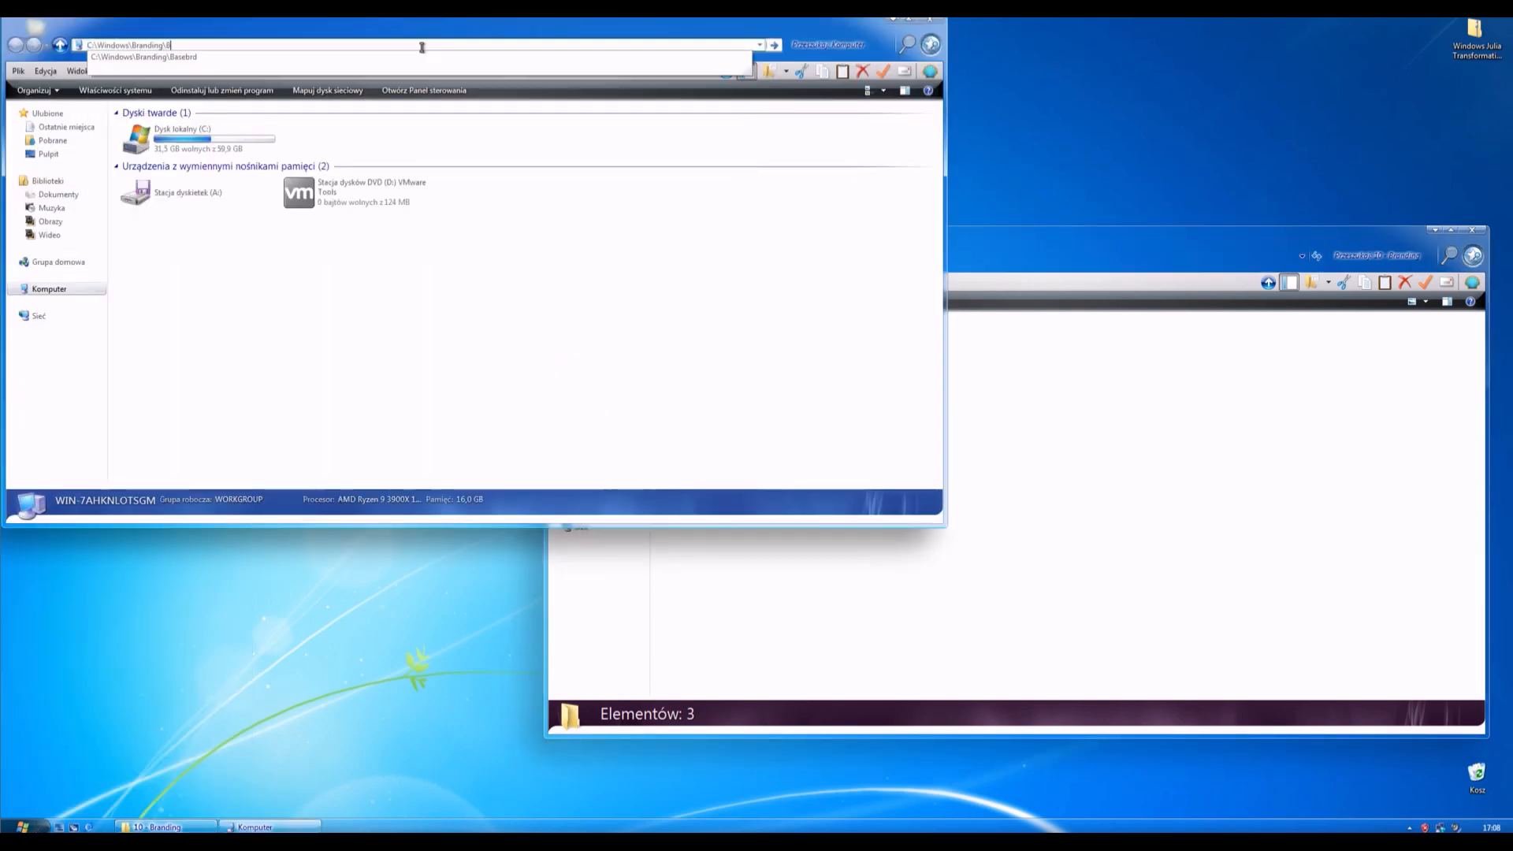
key(Return)
drag(151, 140, 1066, 499)
- Install Resource Hacker from reshacker_setup, allowing administrator access, and launch it
double_click(896, 365)
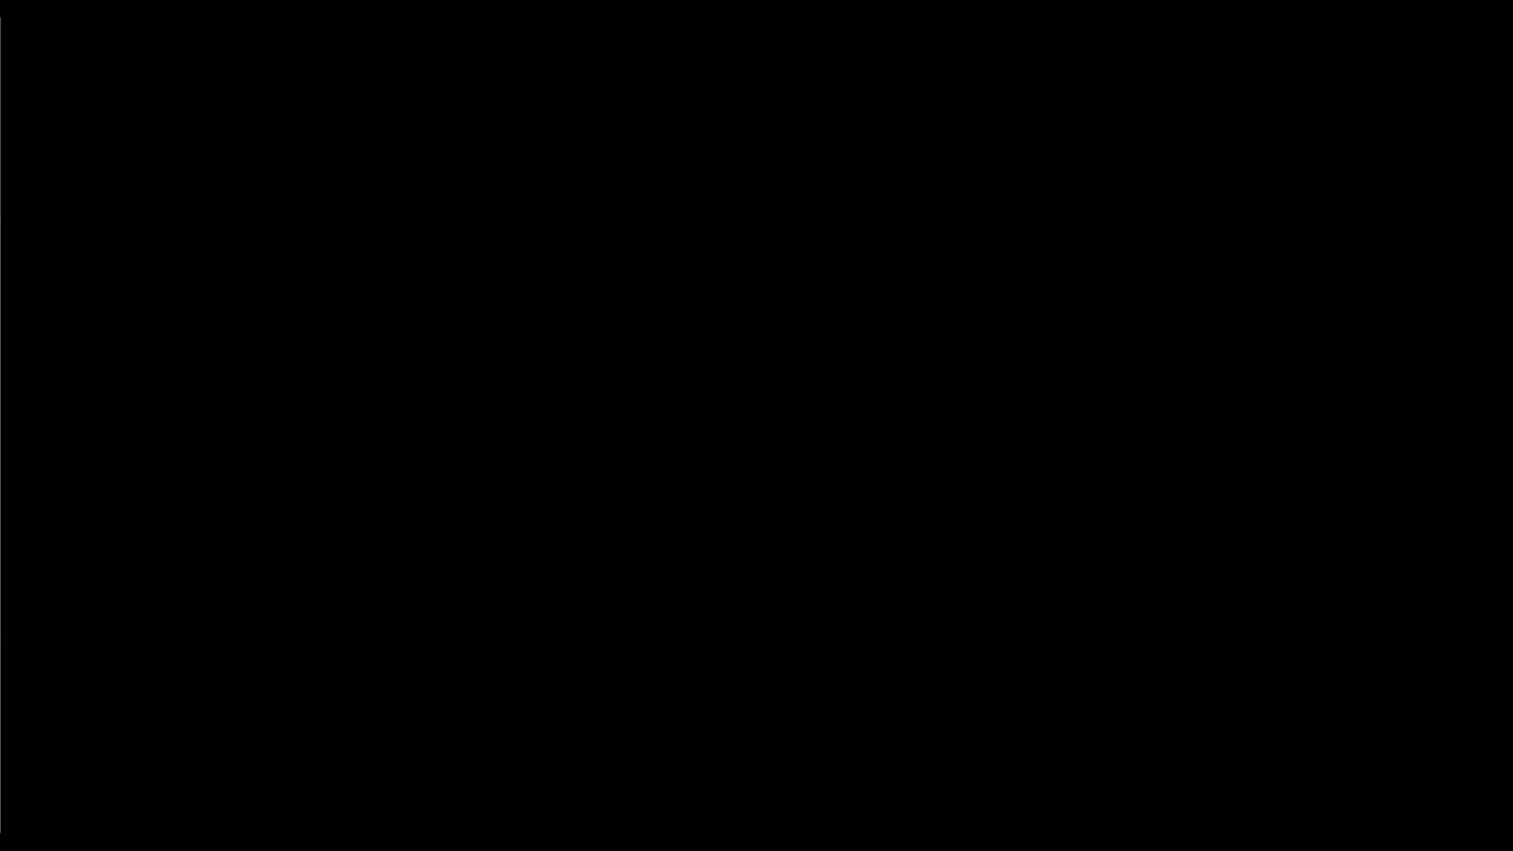
click(818, 443)
click(837, 527)
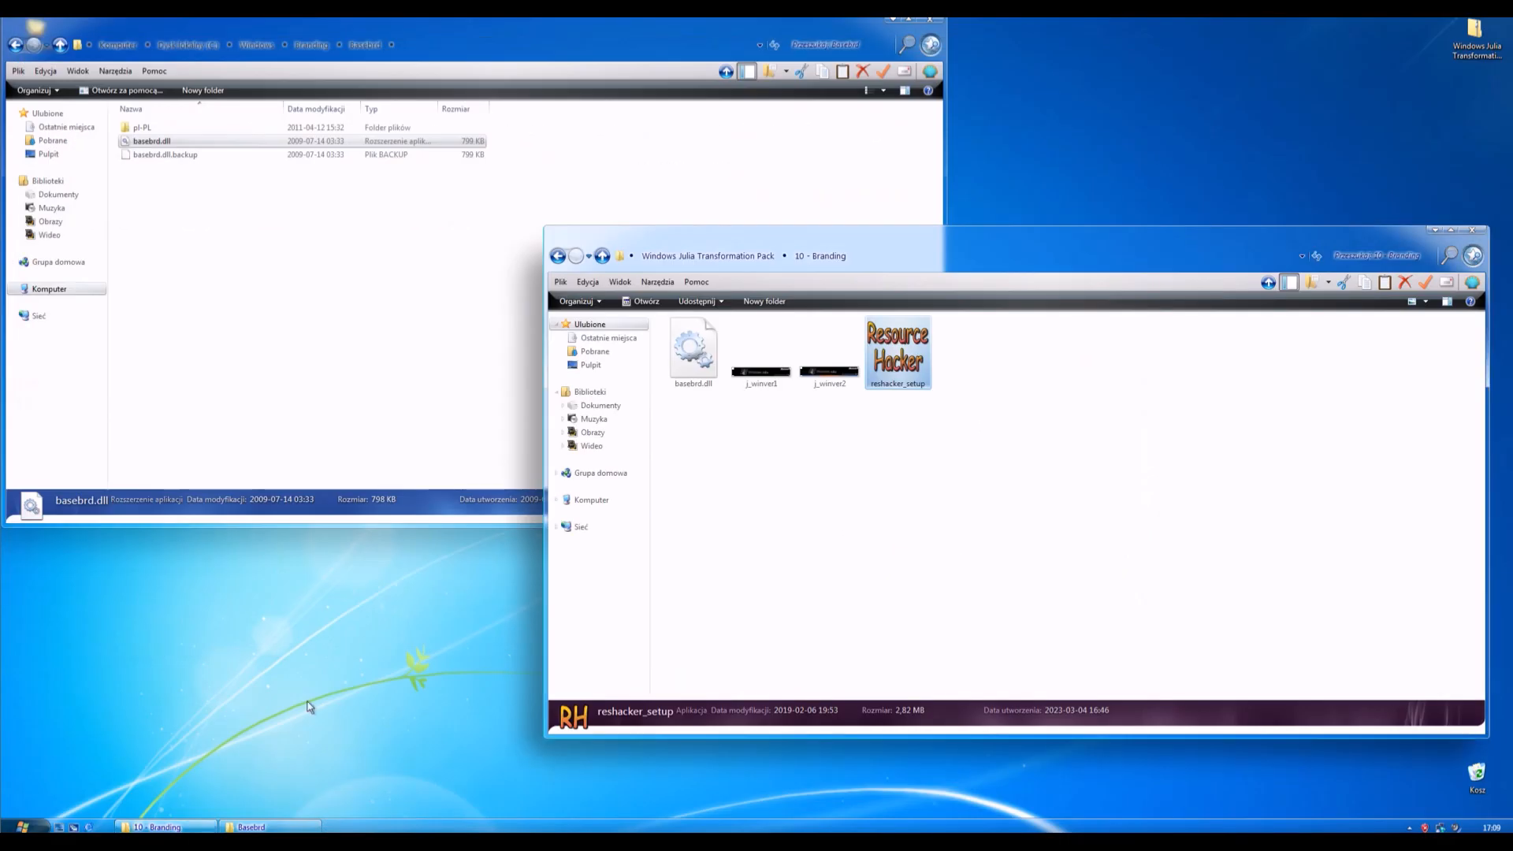
click(31, 825)
click(74, 589)
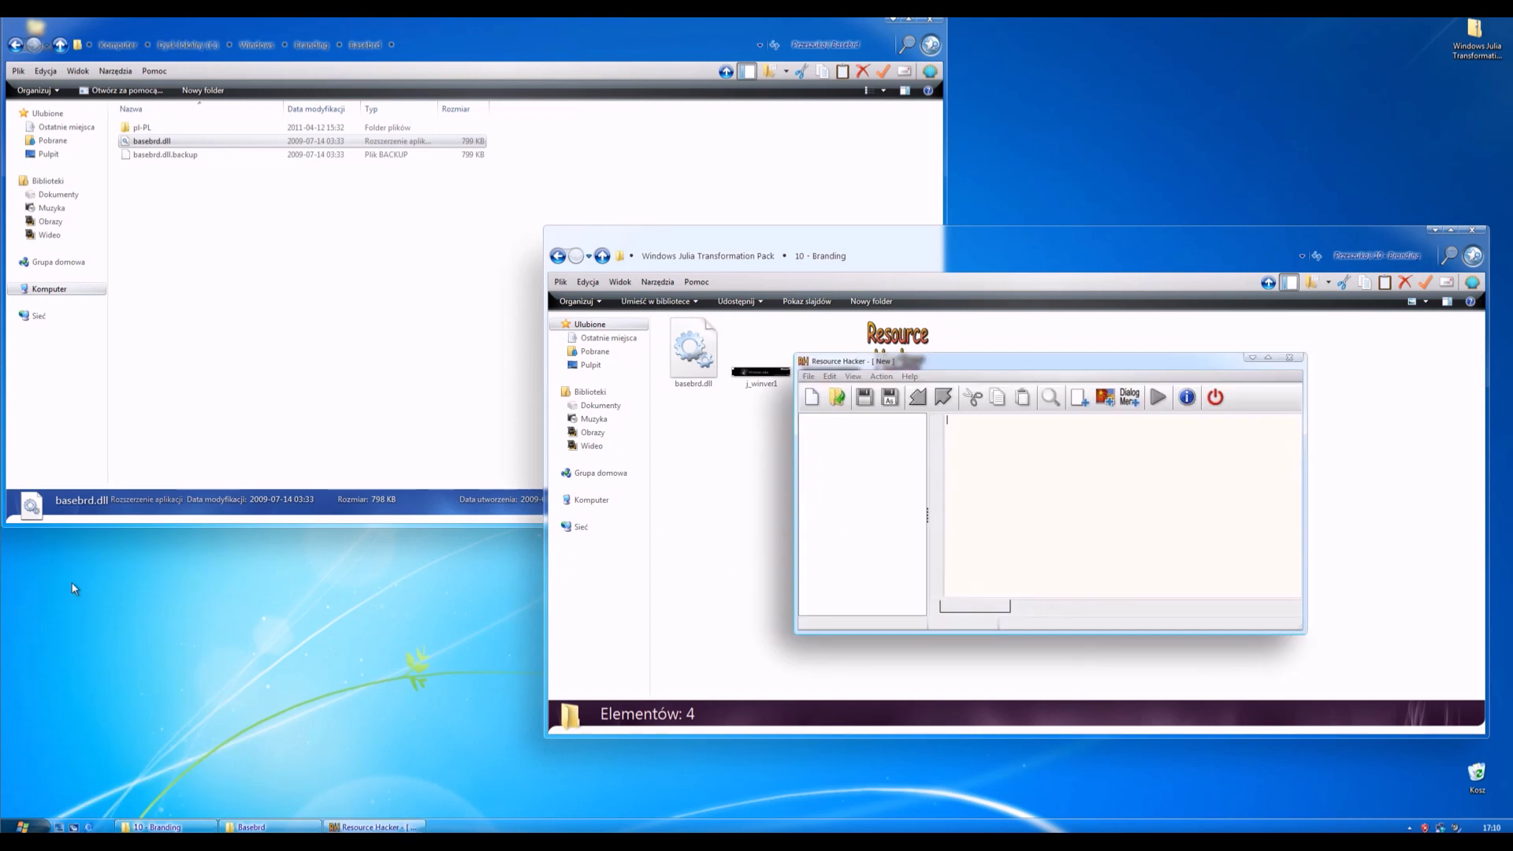
- Load the copied basebrd.dll into Resource Hacker and replace bitmap 120 with the j_winver1 image
drag(693, 356, 838, 438)
double_click(842, 443)
click(860, 454)
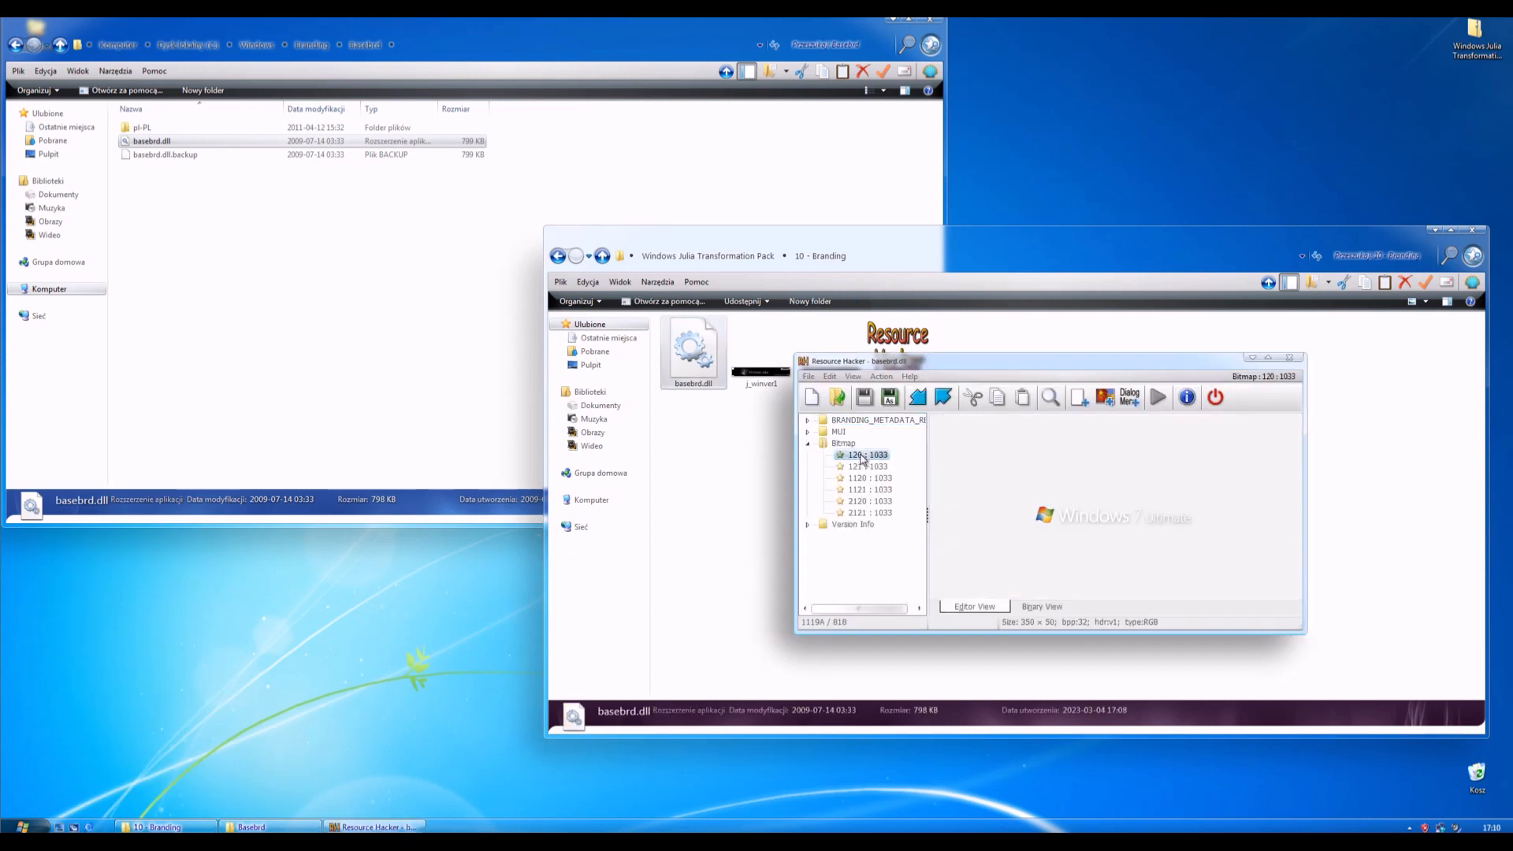
right_click(860, 455)
click(912, 510)
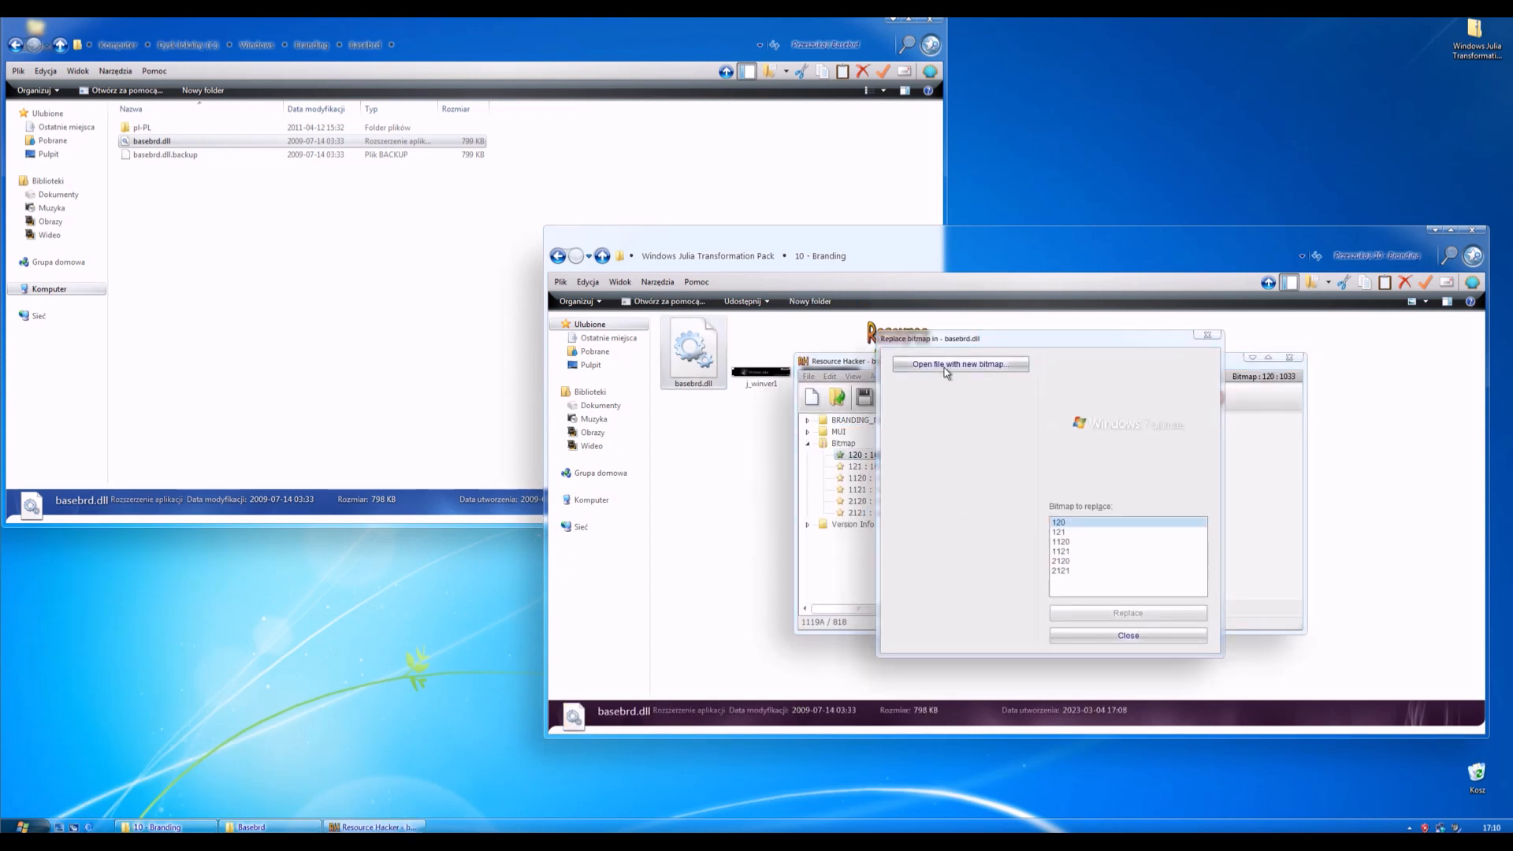
click(1133, 614)
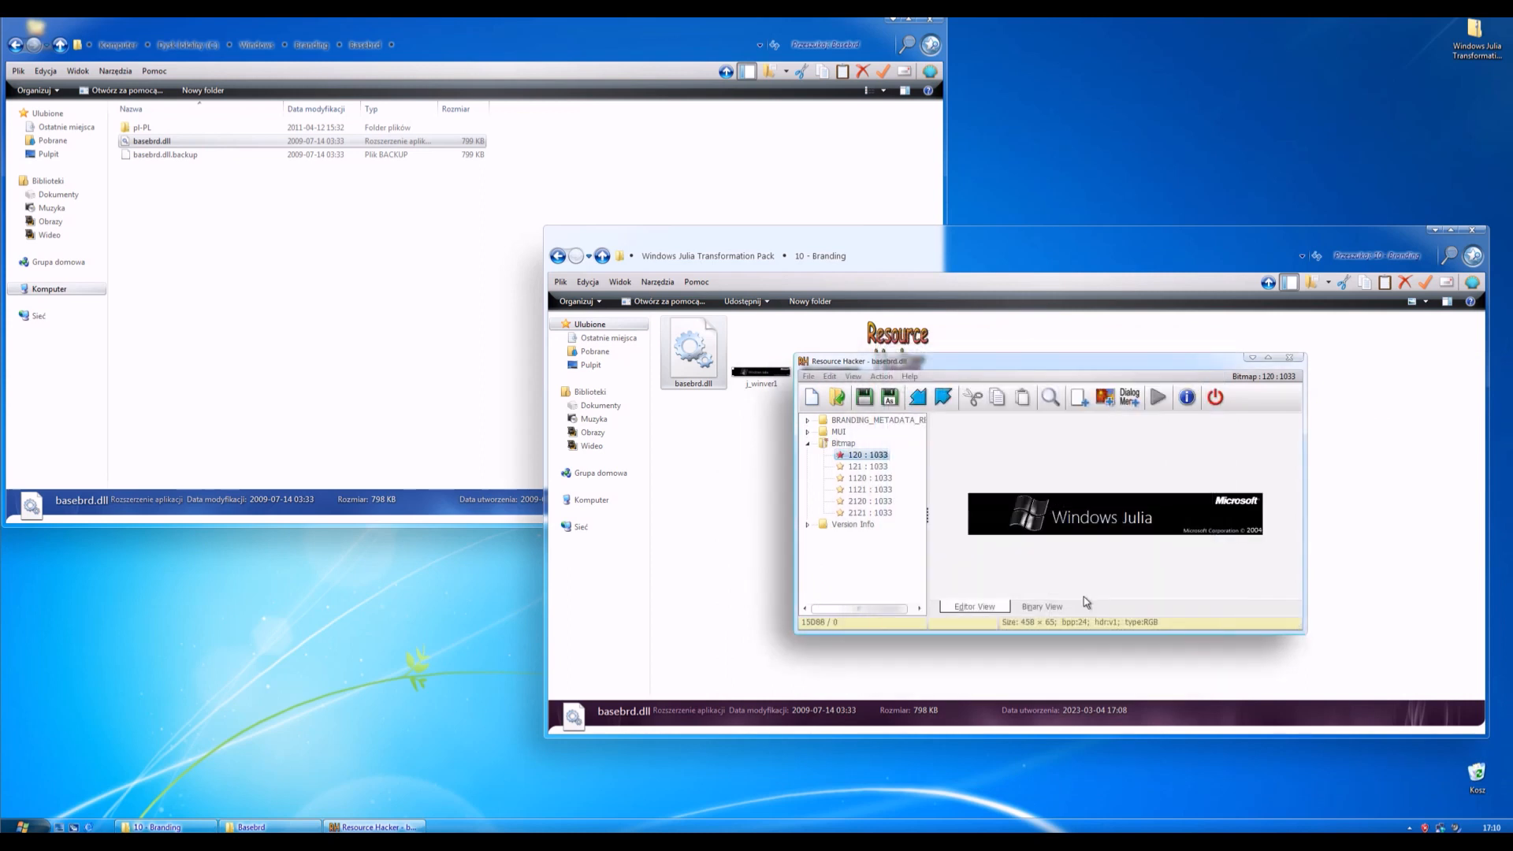
- Replace bitmap 1120 in basebrd.dll with the j_winver2 image
click(866, 478)
right_click(866, 477)
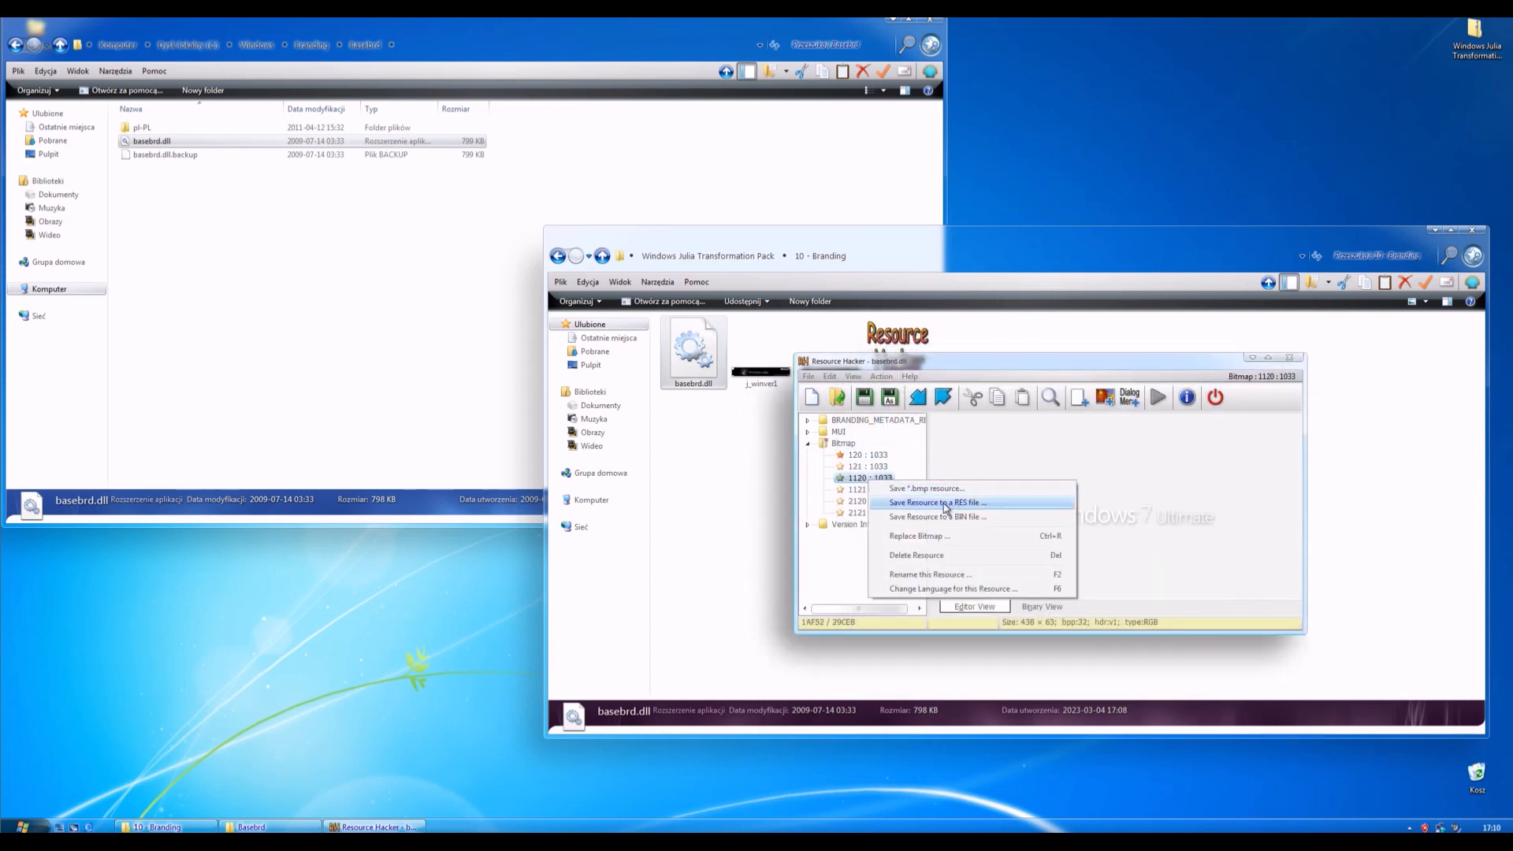
click(946, 539)
double_click(981, 475)
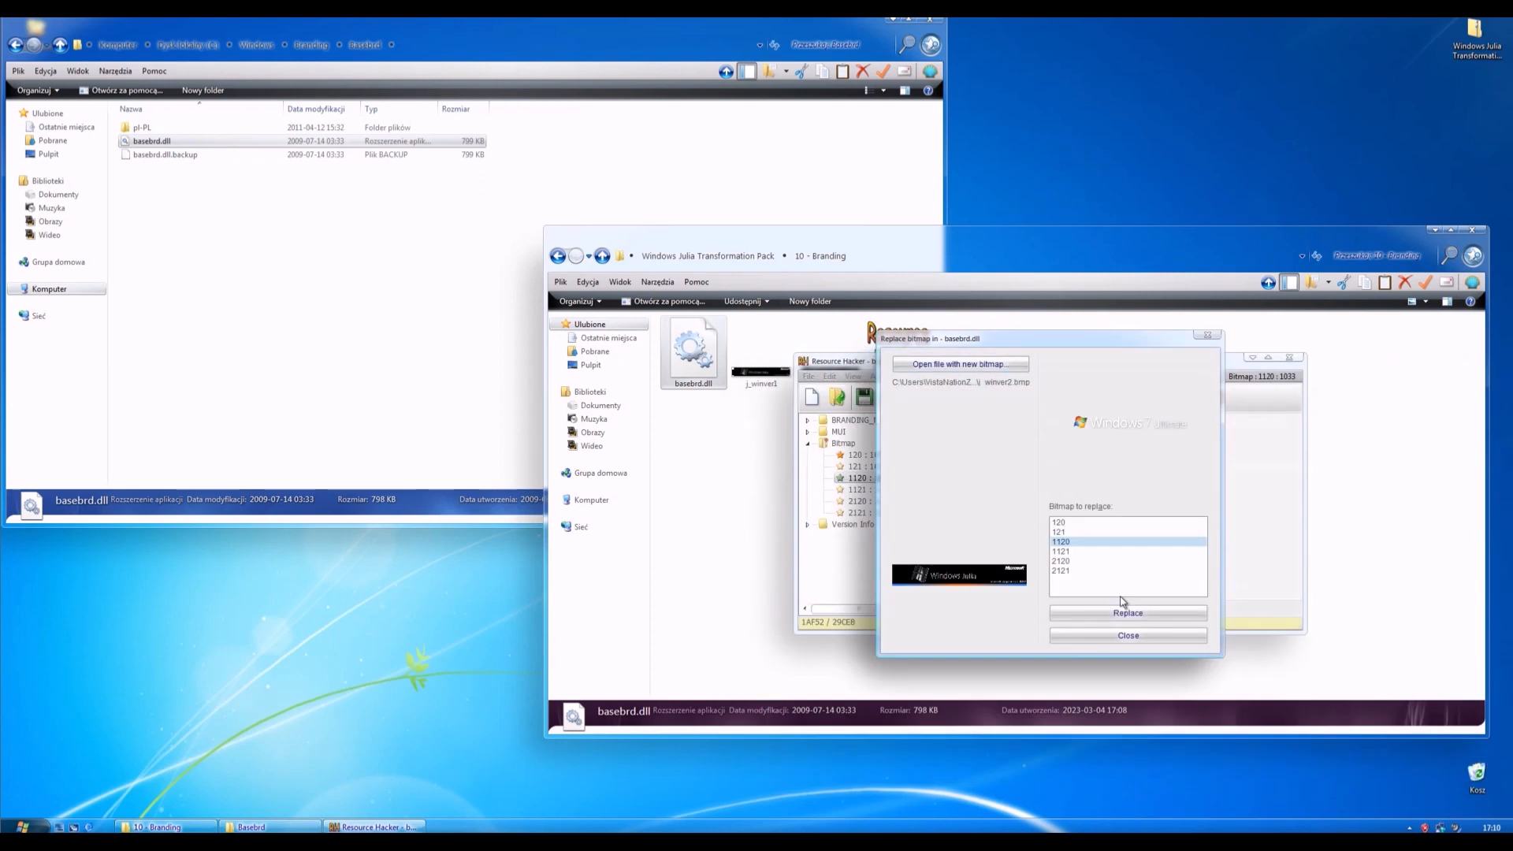
click(1128, 613)
- Replace bitmap 1121 in basebrd.dll with the j_winver2 image
click(880, 490)
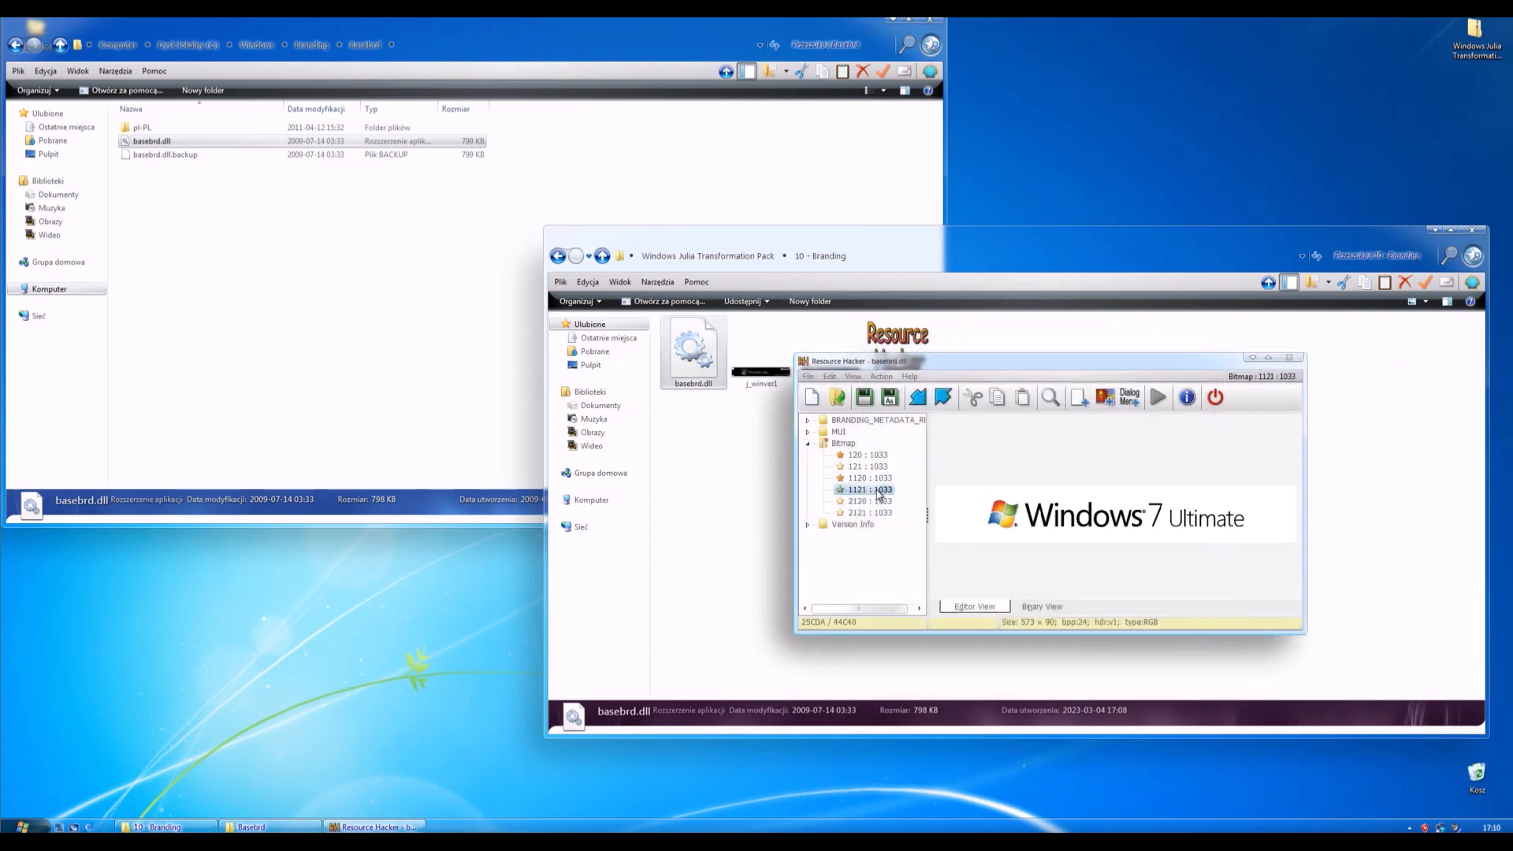
right_click(876, 490)
click(949, 546)
click(968, 365)
double_click(979, 475)
click(1141, 613)
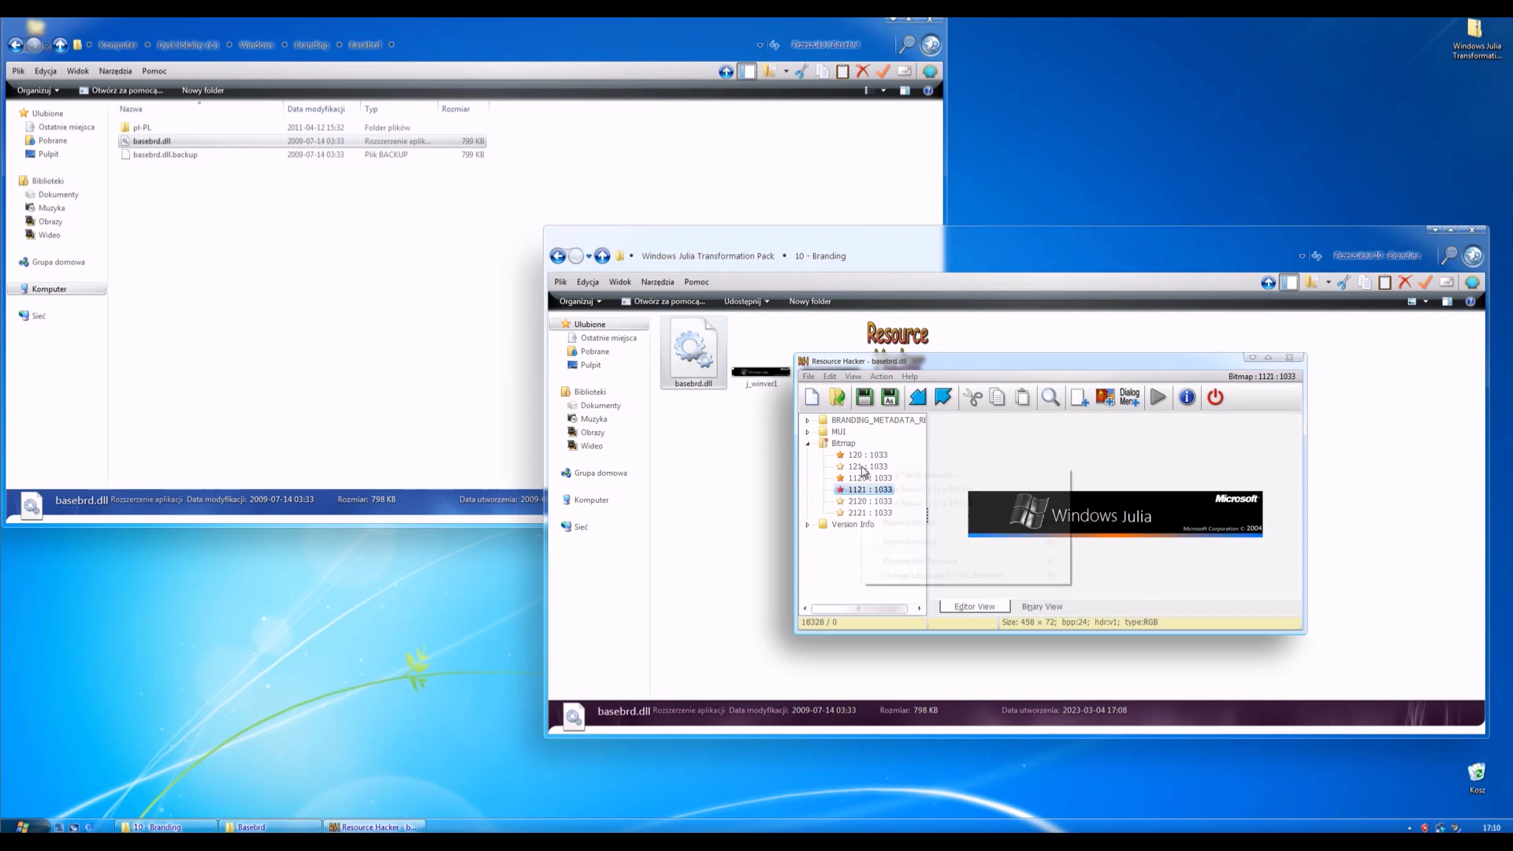
- Replace bitmap 121 in basebrd.dll with the j_winver2 image
click(864, 467)
right_click(864, 466)
click(942, 522)
click(962, 365)
double_click(979, 475)
click(1128, 612)
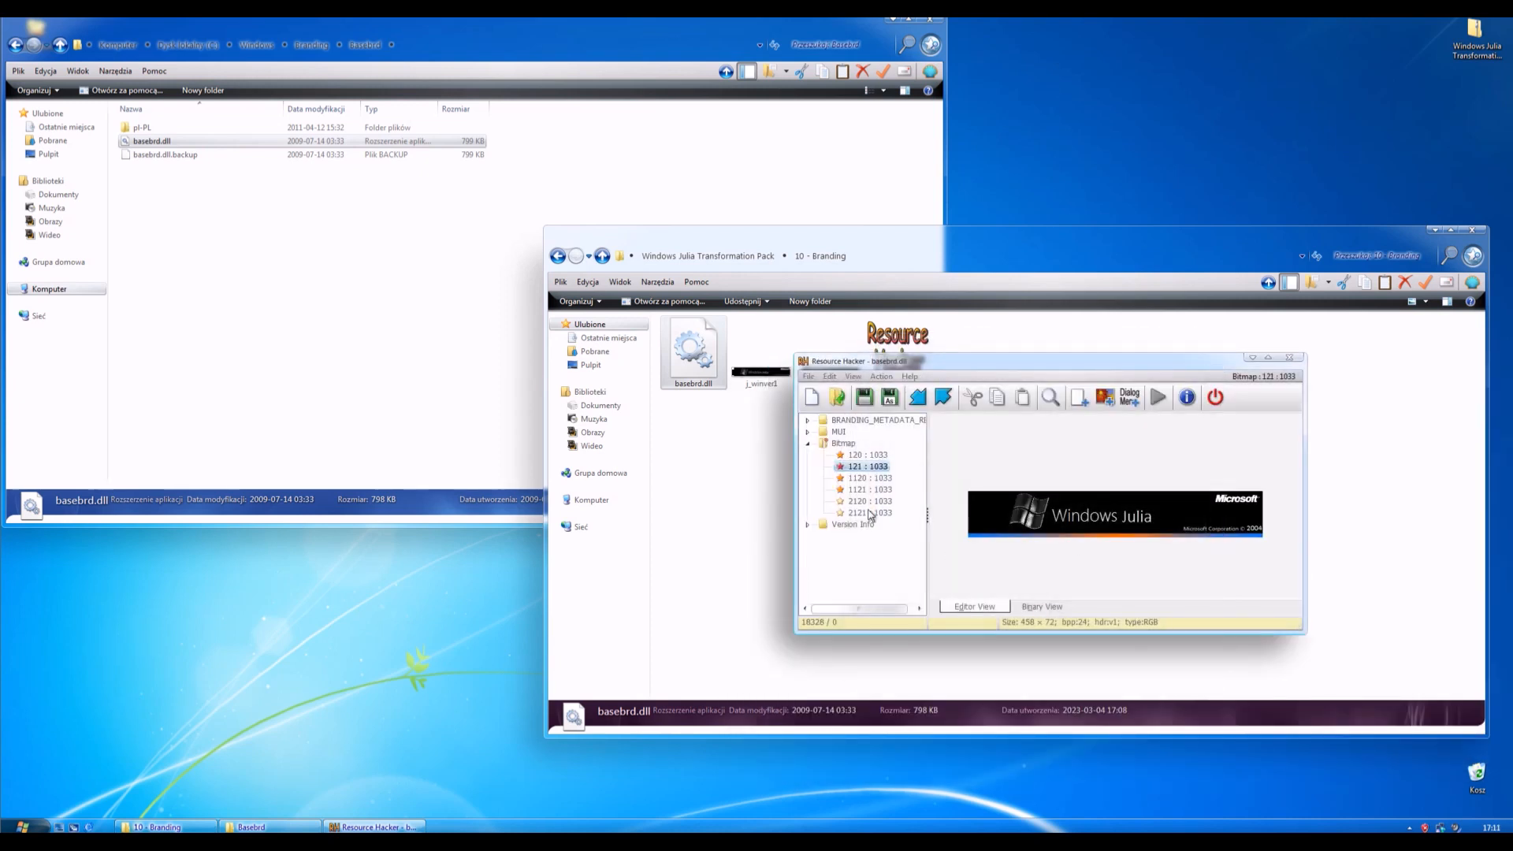
- Replace bitmap 2121 in basebrd.dll with the j_winver1 image
click(870, 513)
right_click(869, 513)
click(945, 571)
click(961, 365)
double_click(979, 475)
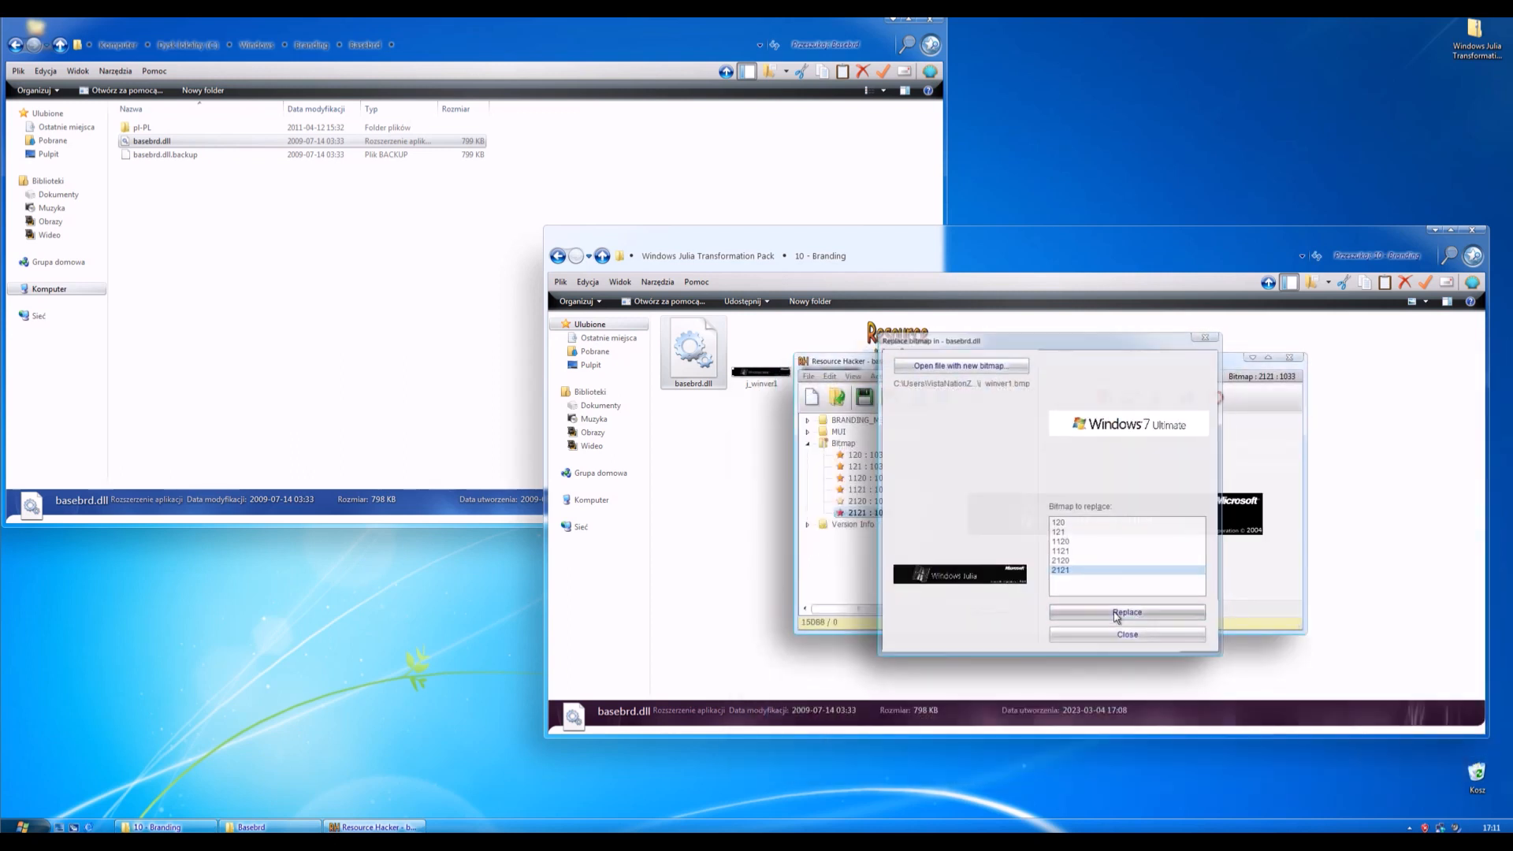
- Replace bitmap 2120 with the pack's Windows Julia image, save basebrd.dll and close Resource Hacker
right_click(875, 501)
click(945, 556)
click(973, 366)
double_click(979, 475)
click(1128, 612)
click(869, 404)
click(1297, 360)
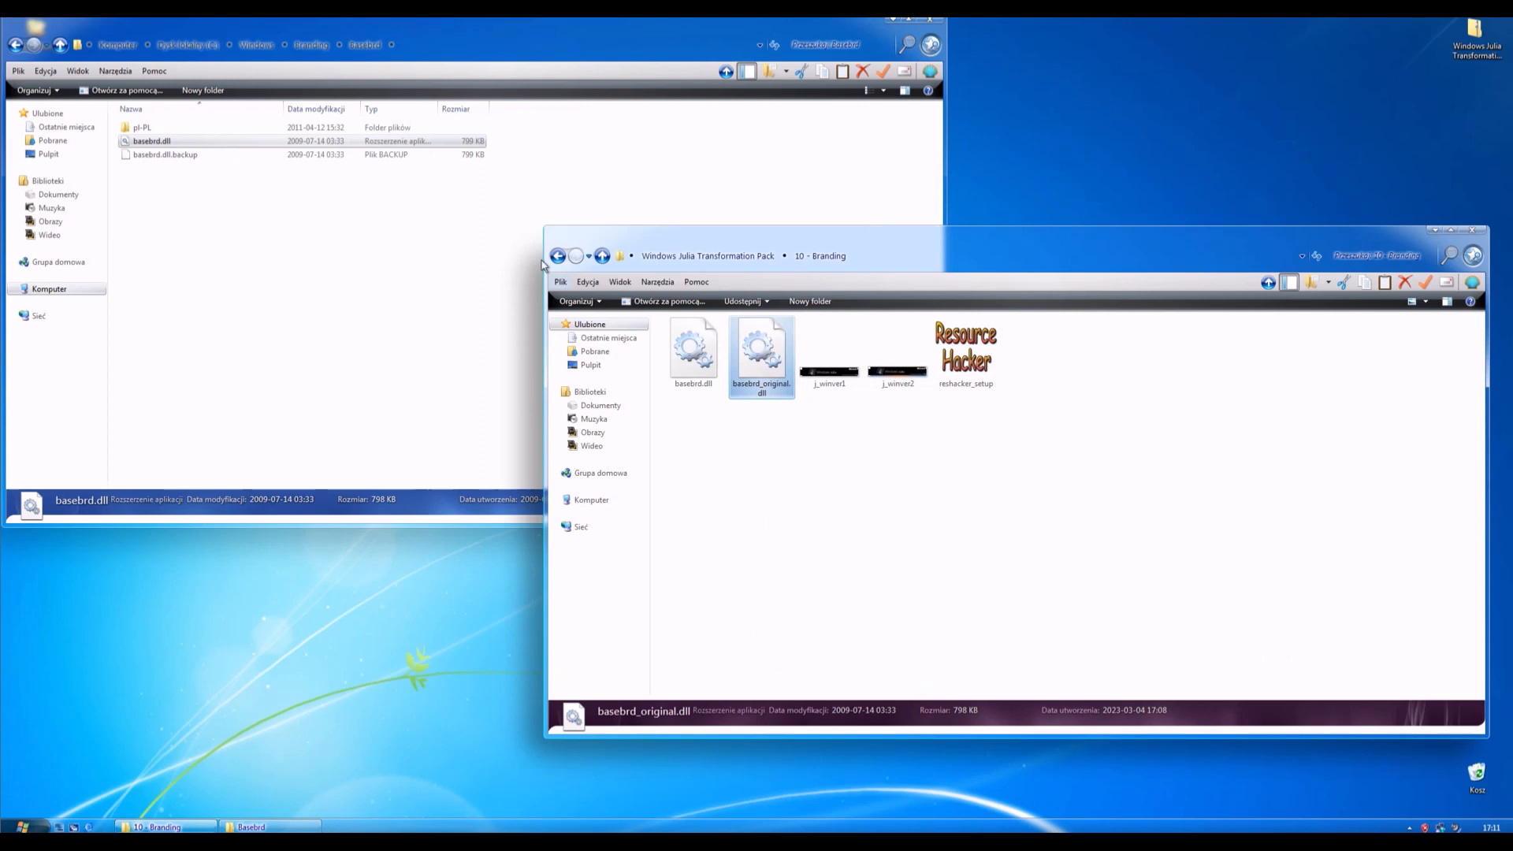
- Open AdvancedRun from 1 - Required update and launch cmd.exe as TrustedInstaller with C:\Windows\Branding\Basebrd as the start directory
click(707, 256)
double_click(720, 339)
double_click(722, 339)
double_click(733, 365)
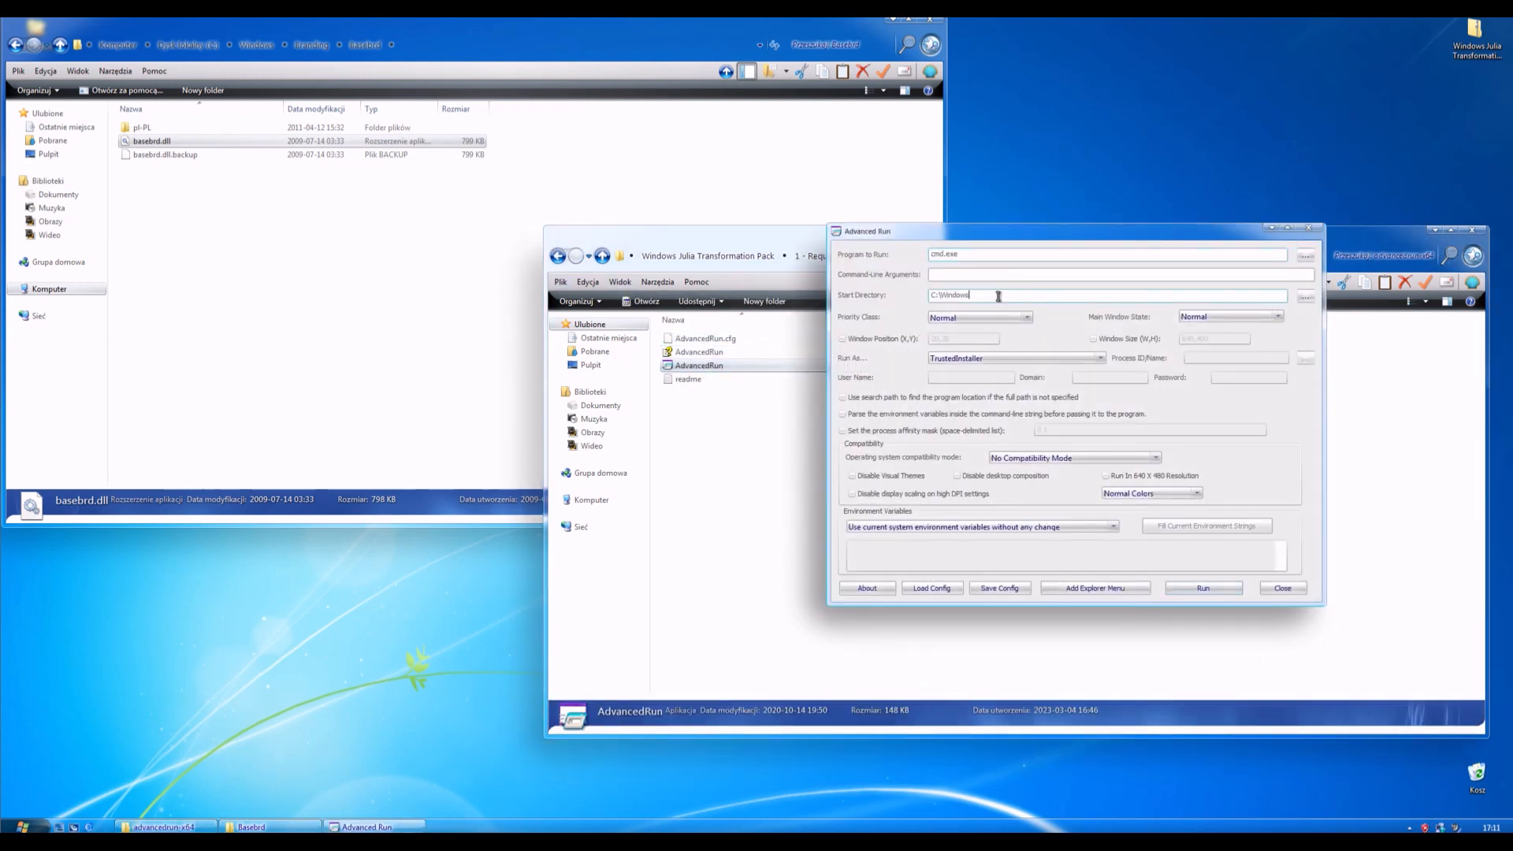
text(\Branding\b)
key(Down)
key(Return)
click(817, 442)
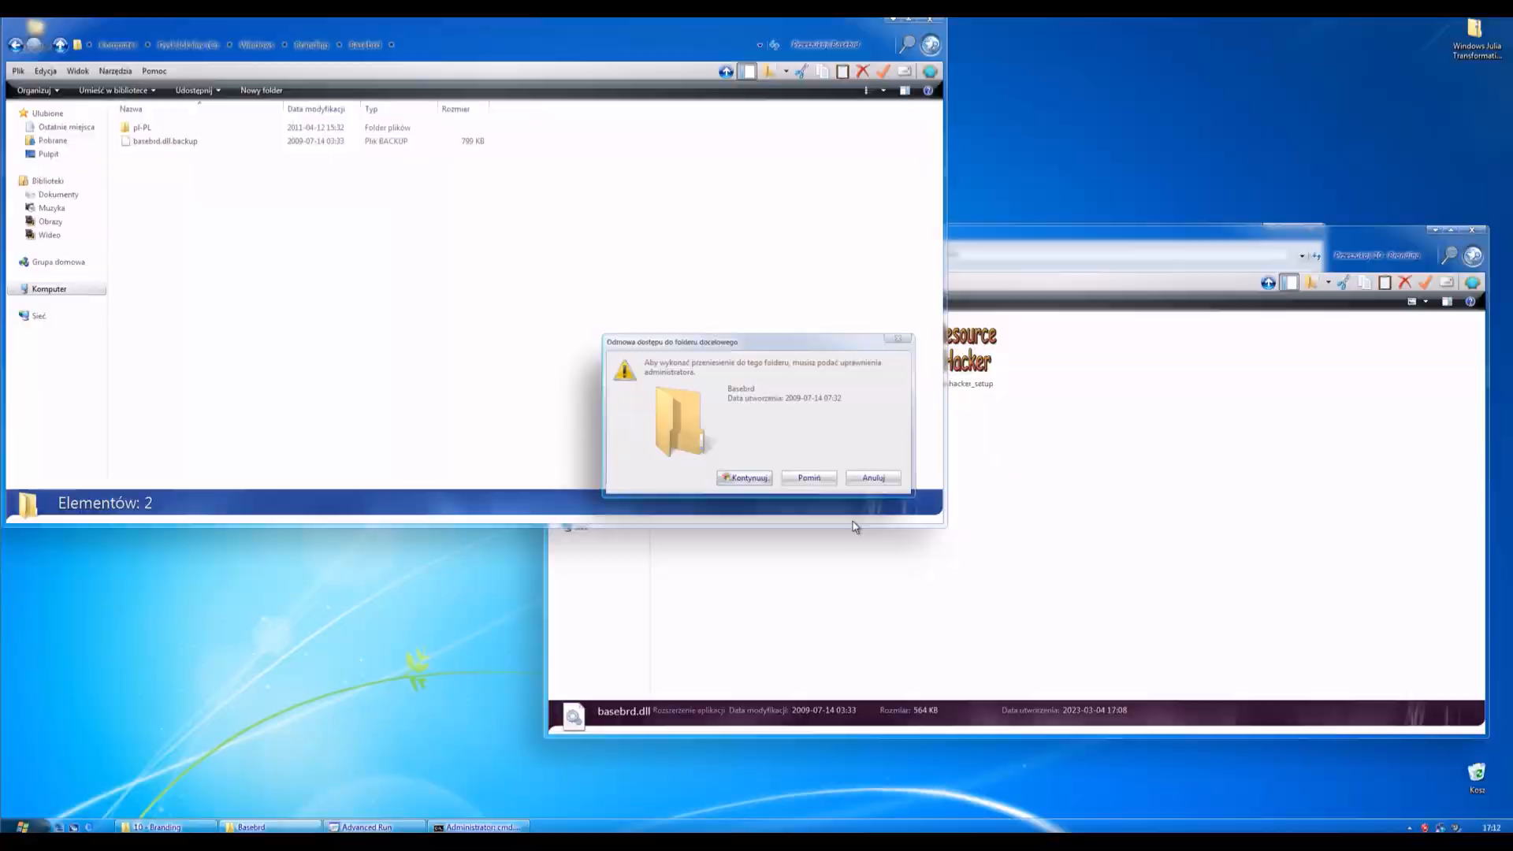
- Authorize moving the modified basebrd.dll into the Basebrd folder and run winver to check the branding
click(745, 470)
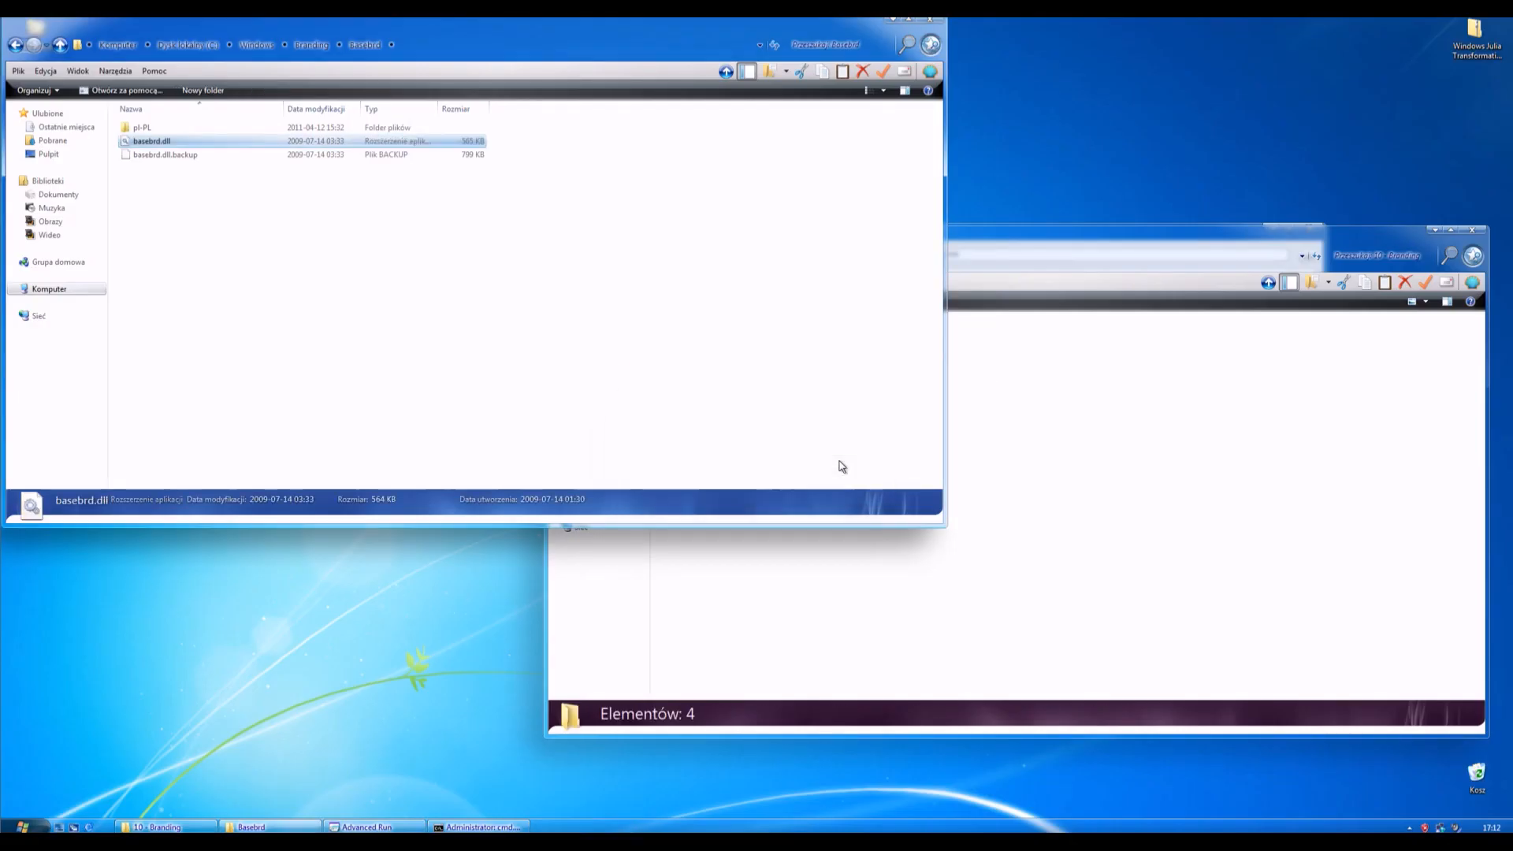
key(super+r)
text(winver)
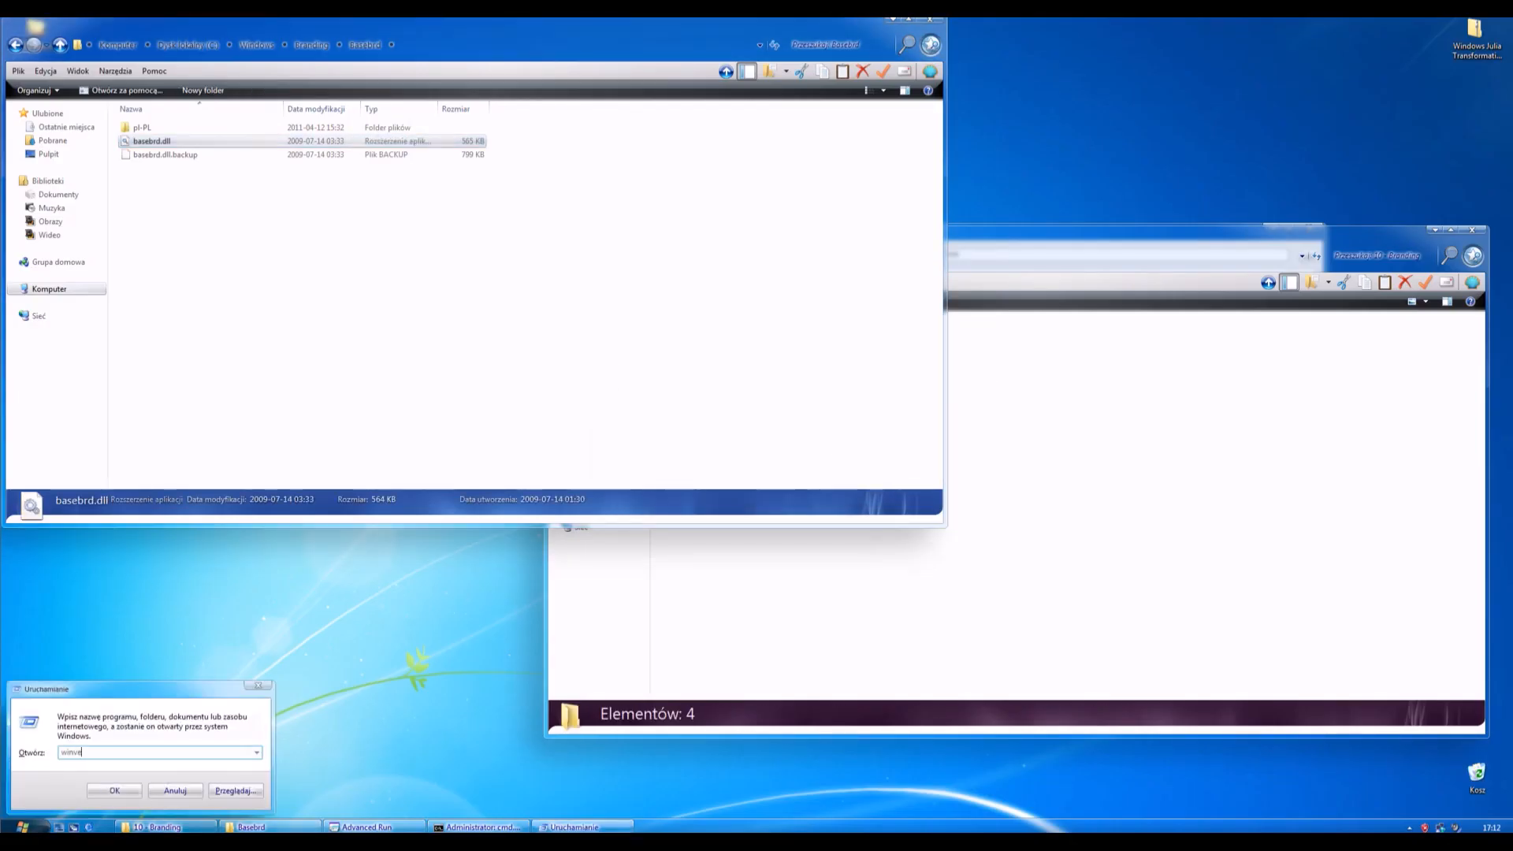
key(Return)
click(289, 287)
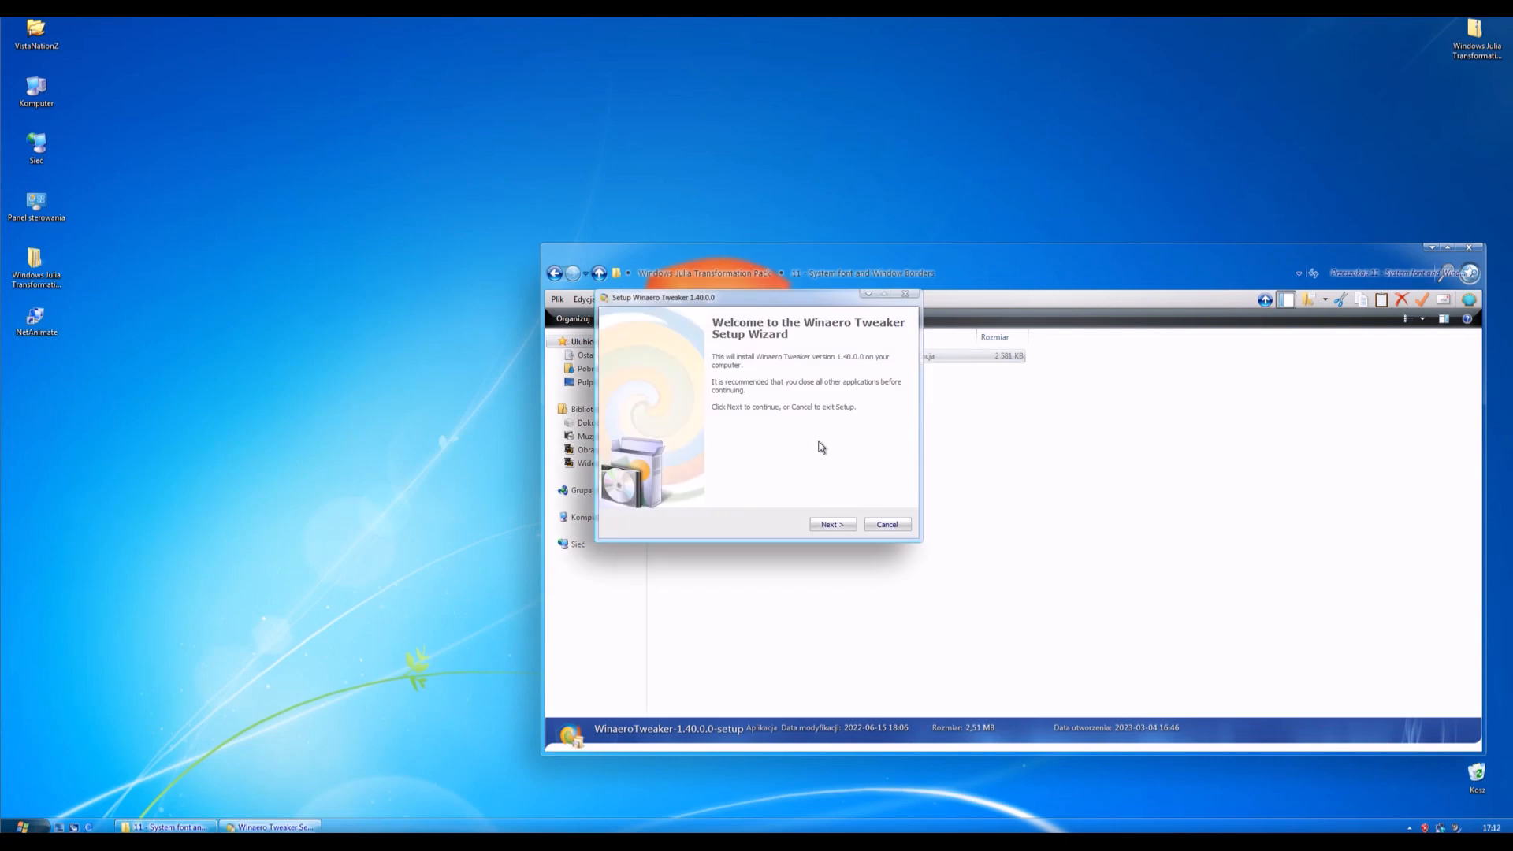
- Install Winaero Tweaker 1.40.0.0 with the default options and launch it with administrator access
click(833, 523)
click(833, 524)
click(833, 524)
click(832, 524)
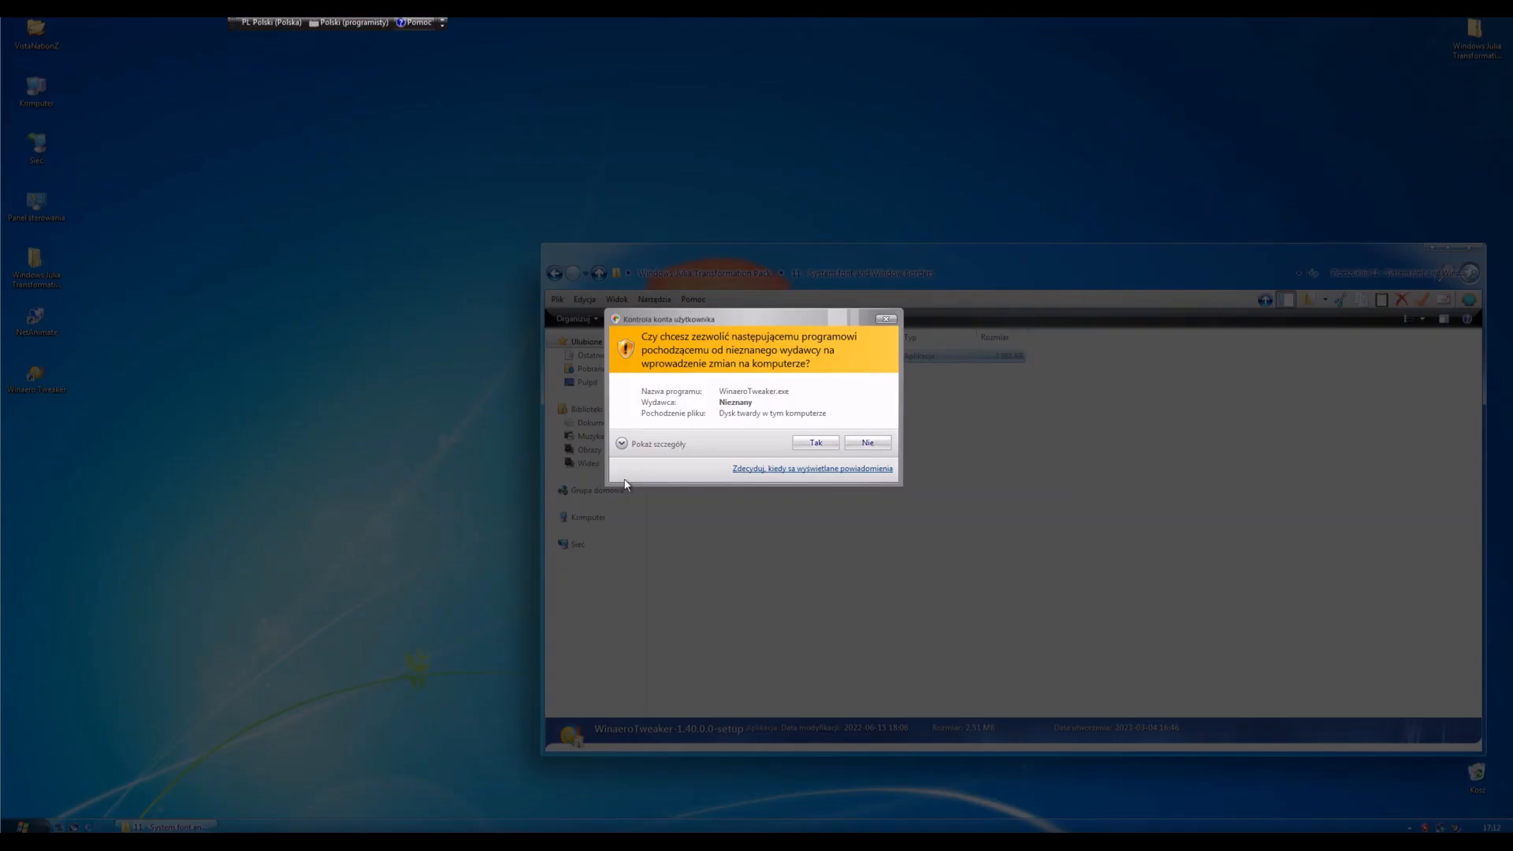
click(818, 443)
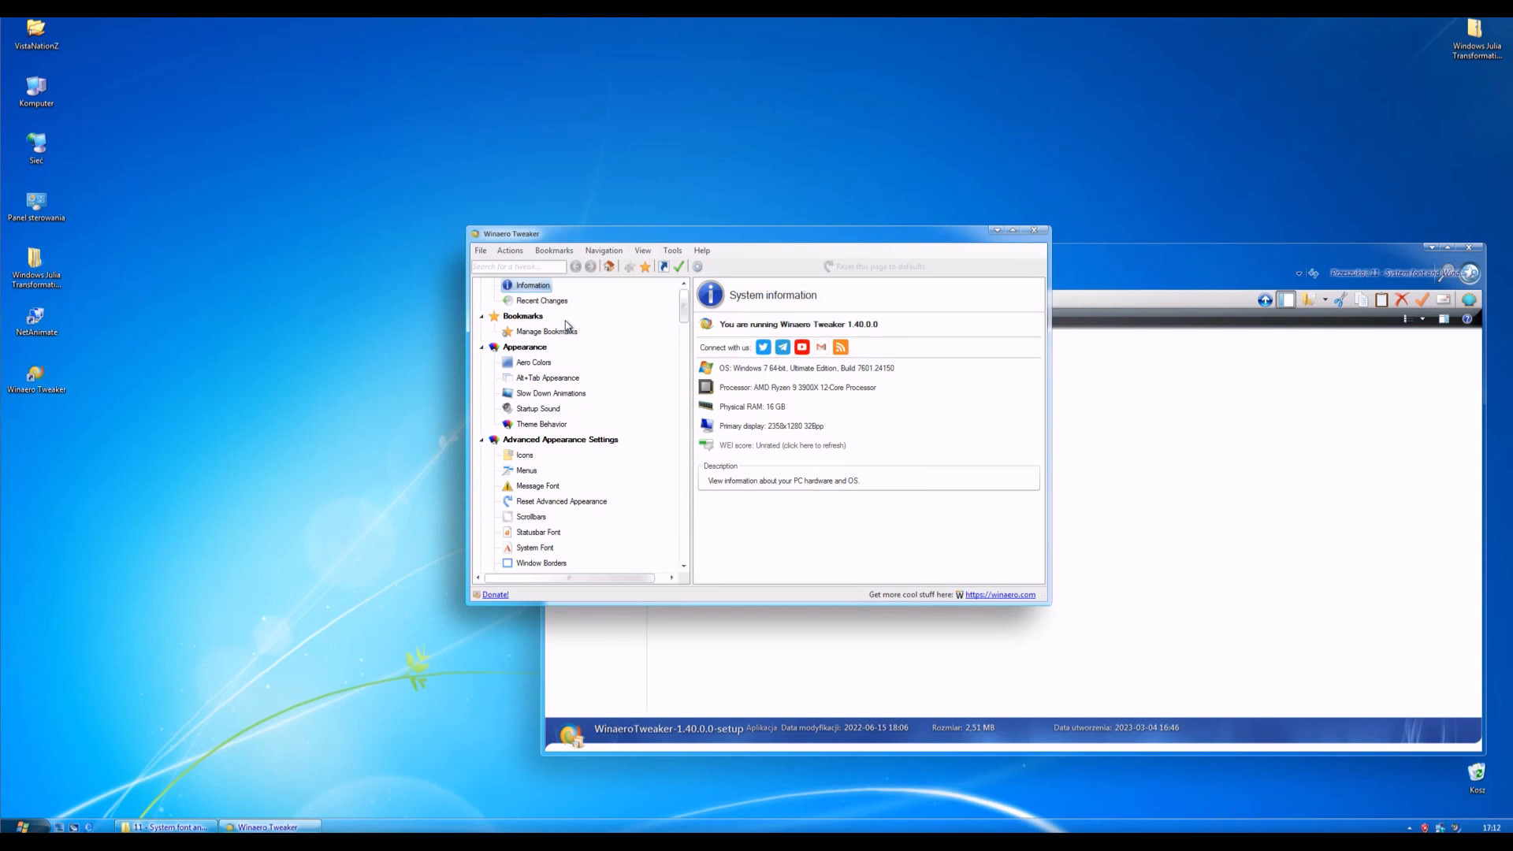
- Set the window border width to 2 and the border padding to 6 in Winaero Tweaker and apply the changes
scroll(544, 472, down, 2)
click(541, 470)
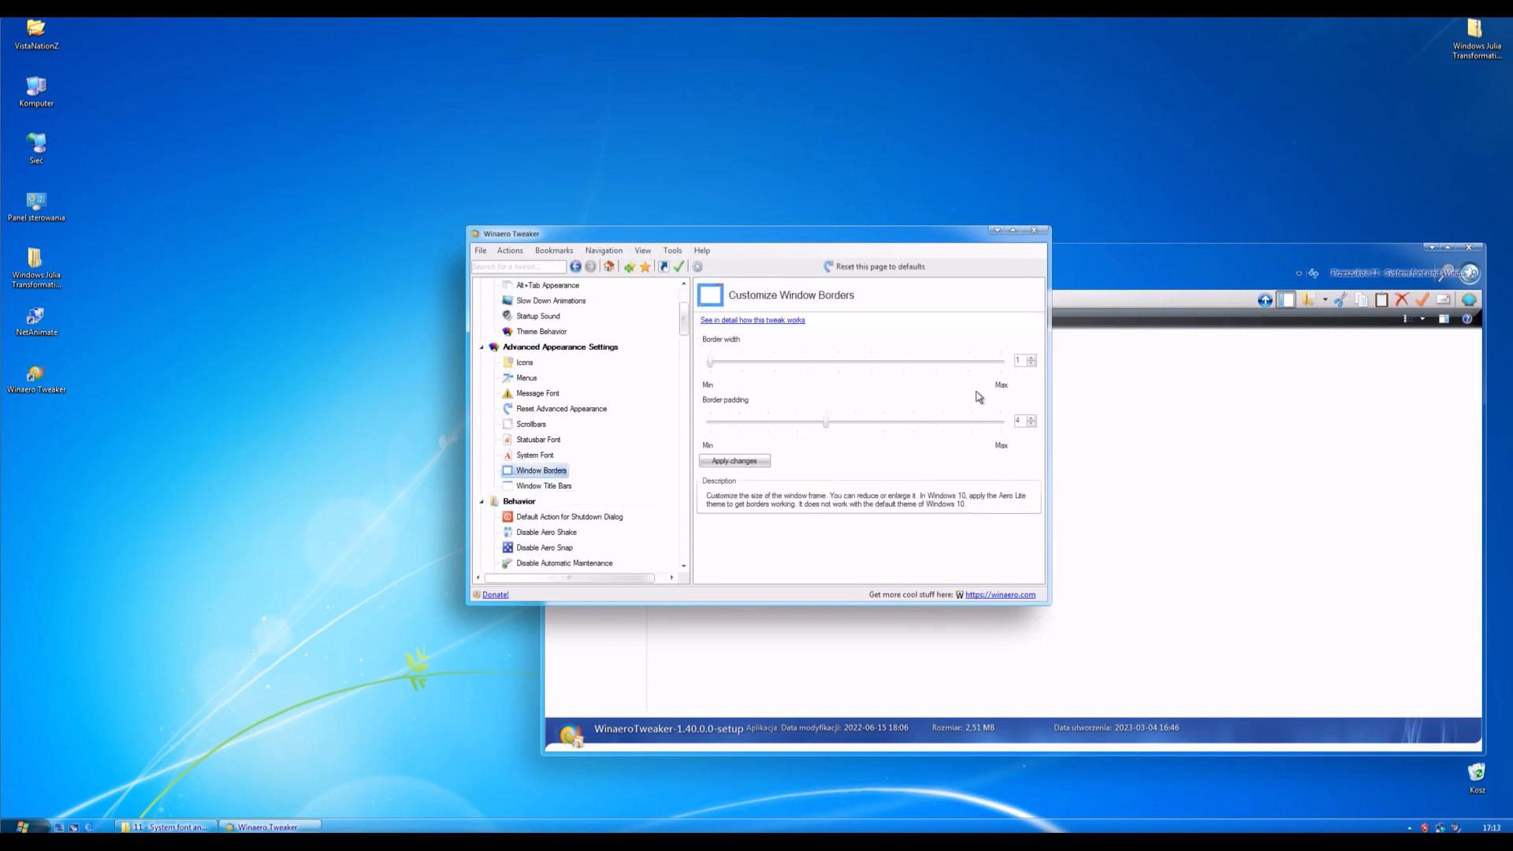
click(1032, 418)
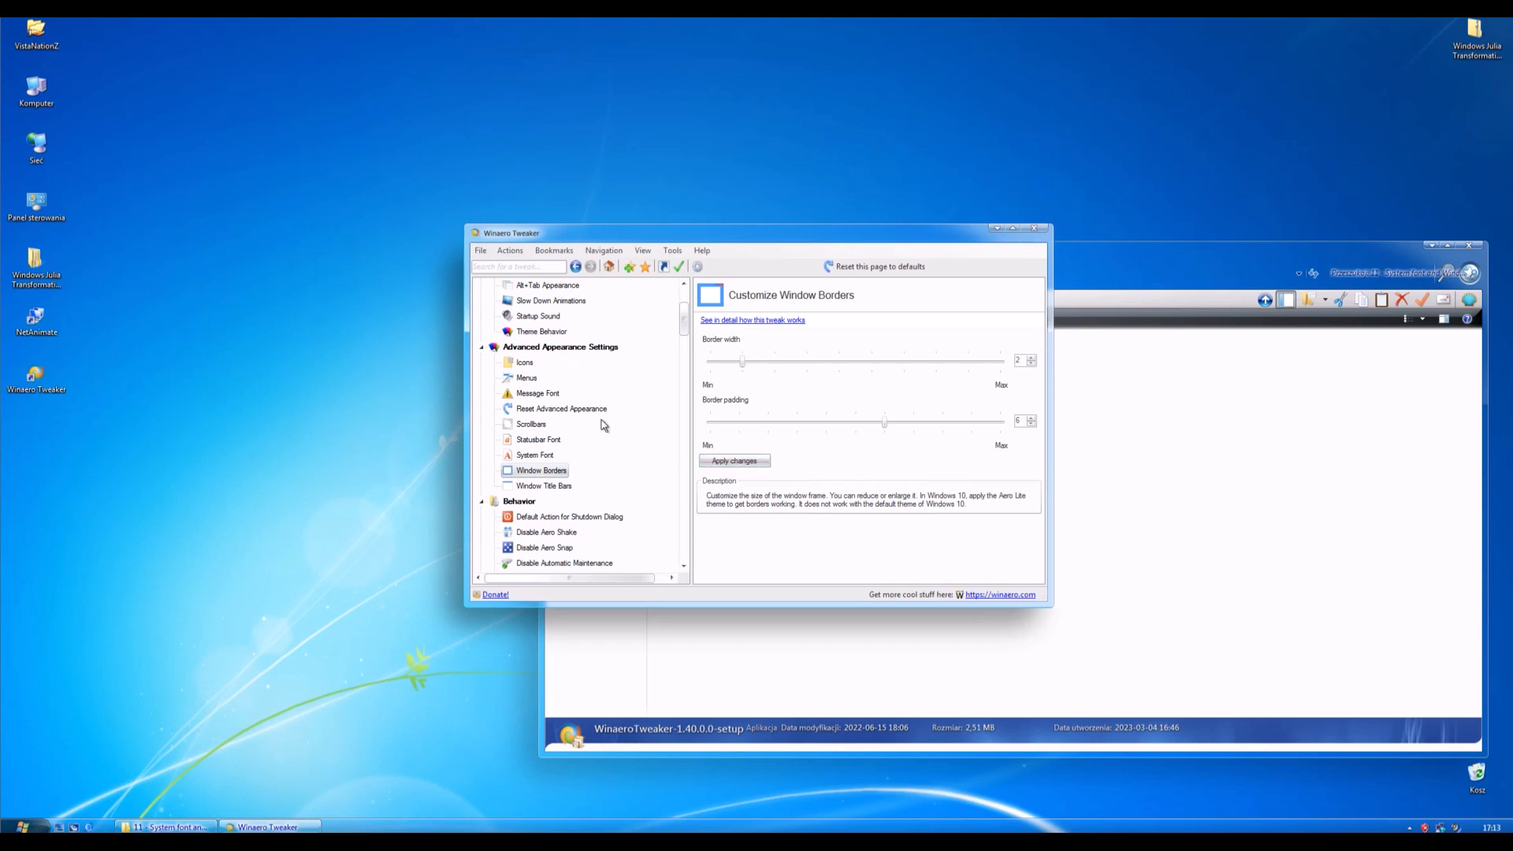
- Go through the system and status bar font settings and set the message font to Tahoma, regular, size 9
click(544, 454)
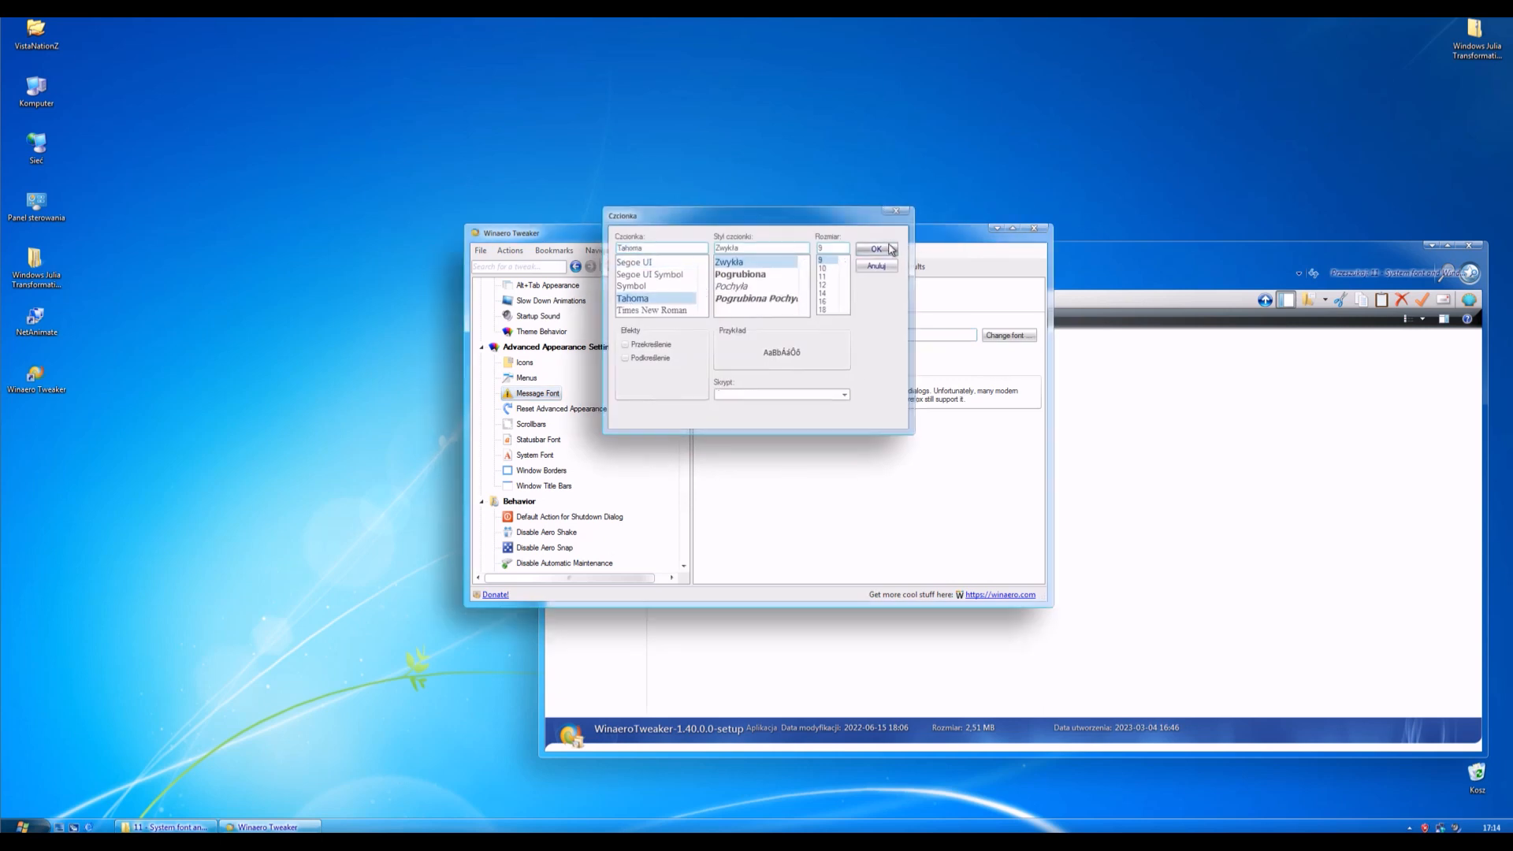
click(737, 356)
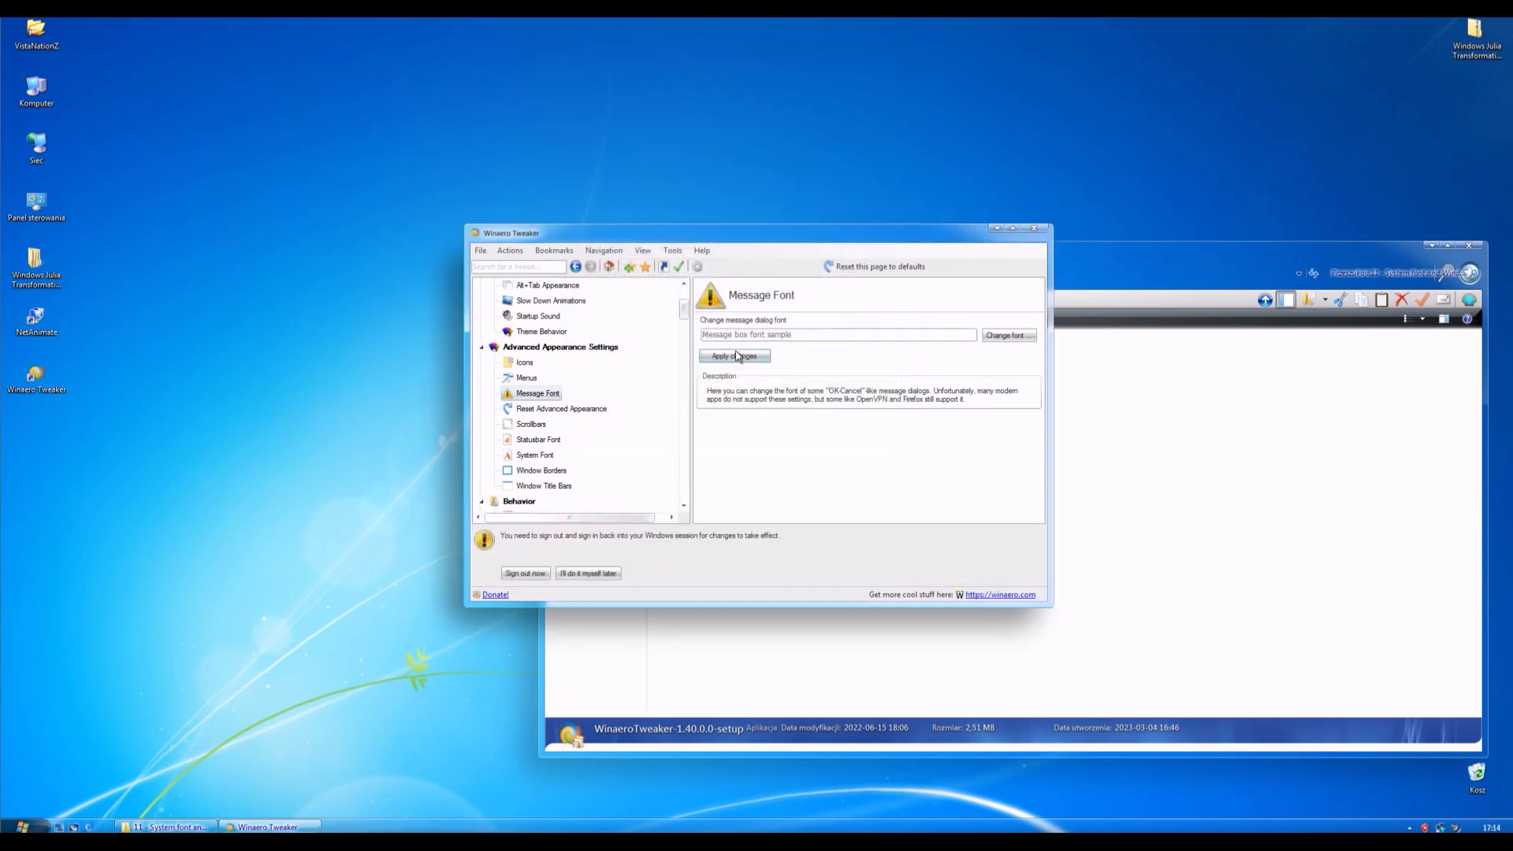
click(552, 441)
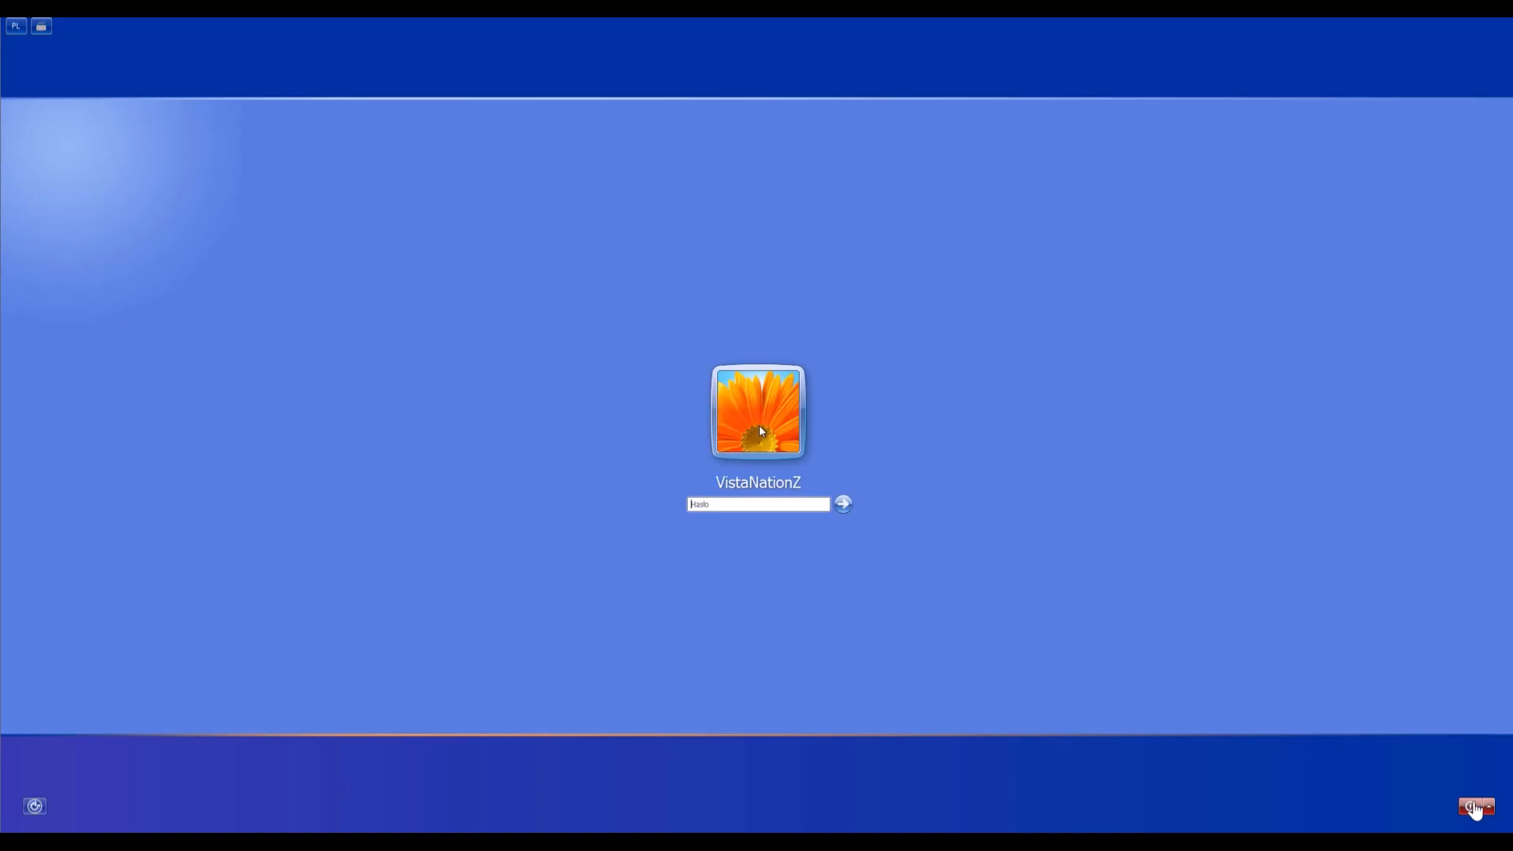
- Sign back in to Windows by entering the account password
click(762, 503)
text(•)
key(Return)
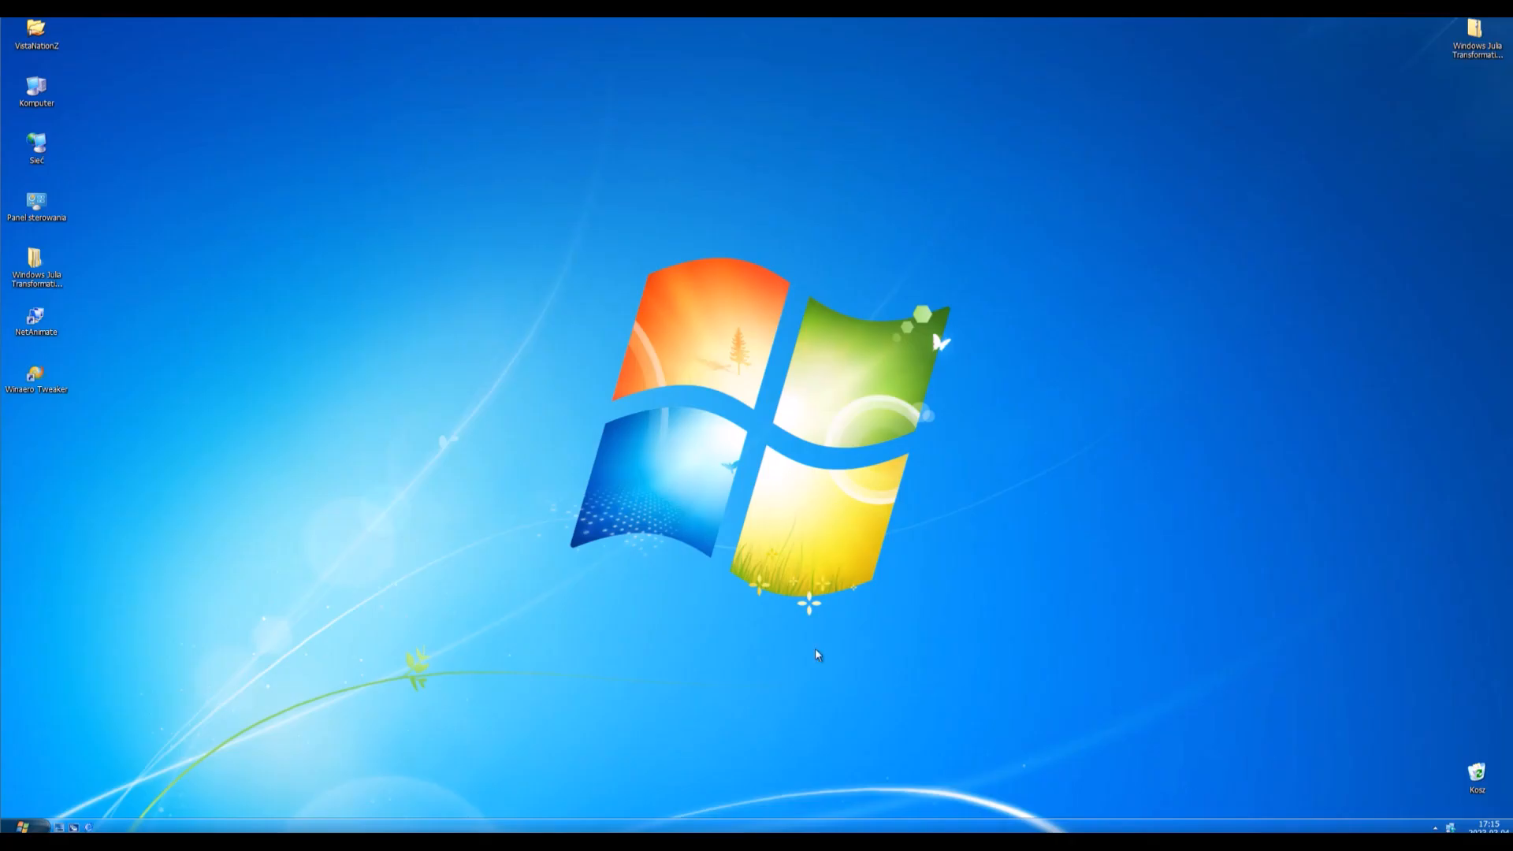
right_click(867, 652)
click(634, 541)
- Run the Disable Aero batch file from 12 - Disable Aero in the transformation pack as administrator
double_click(48, 264)
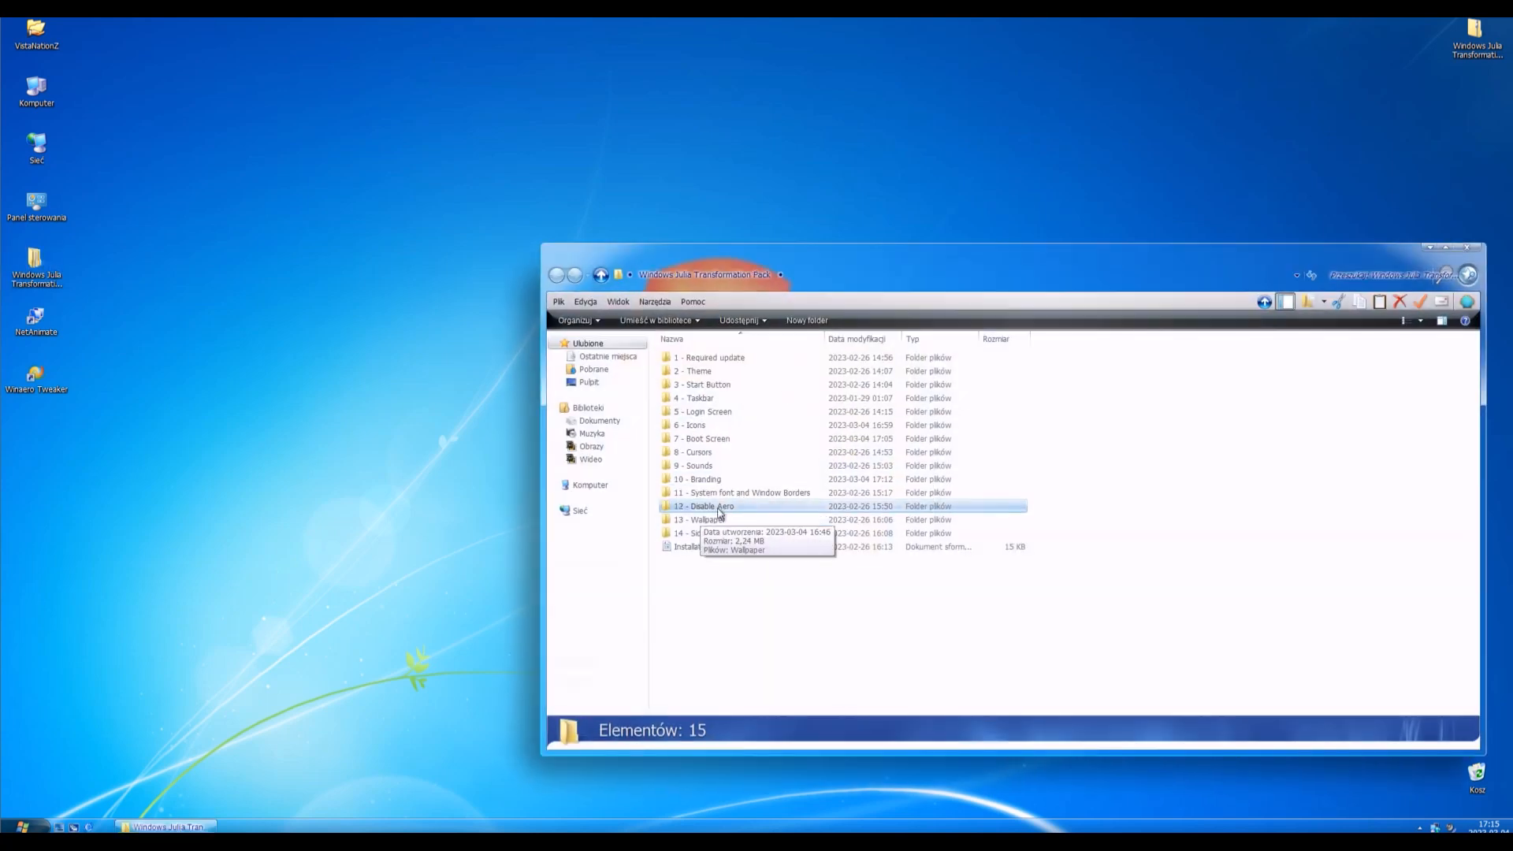
double_click(716, 509)
right_click(708, 373)
click(823, 426)
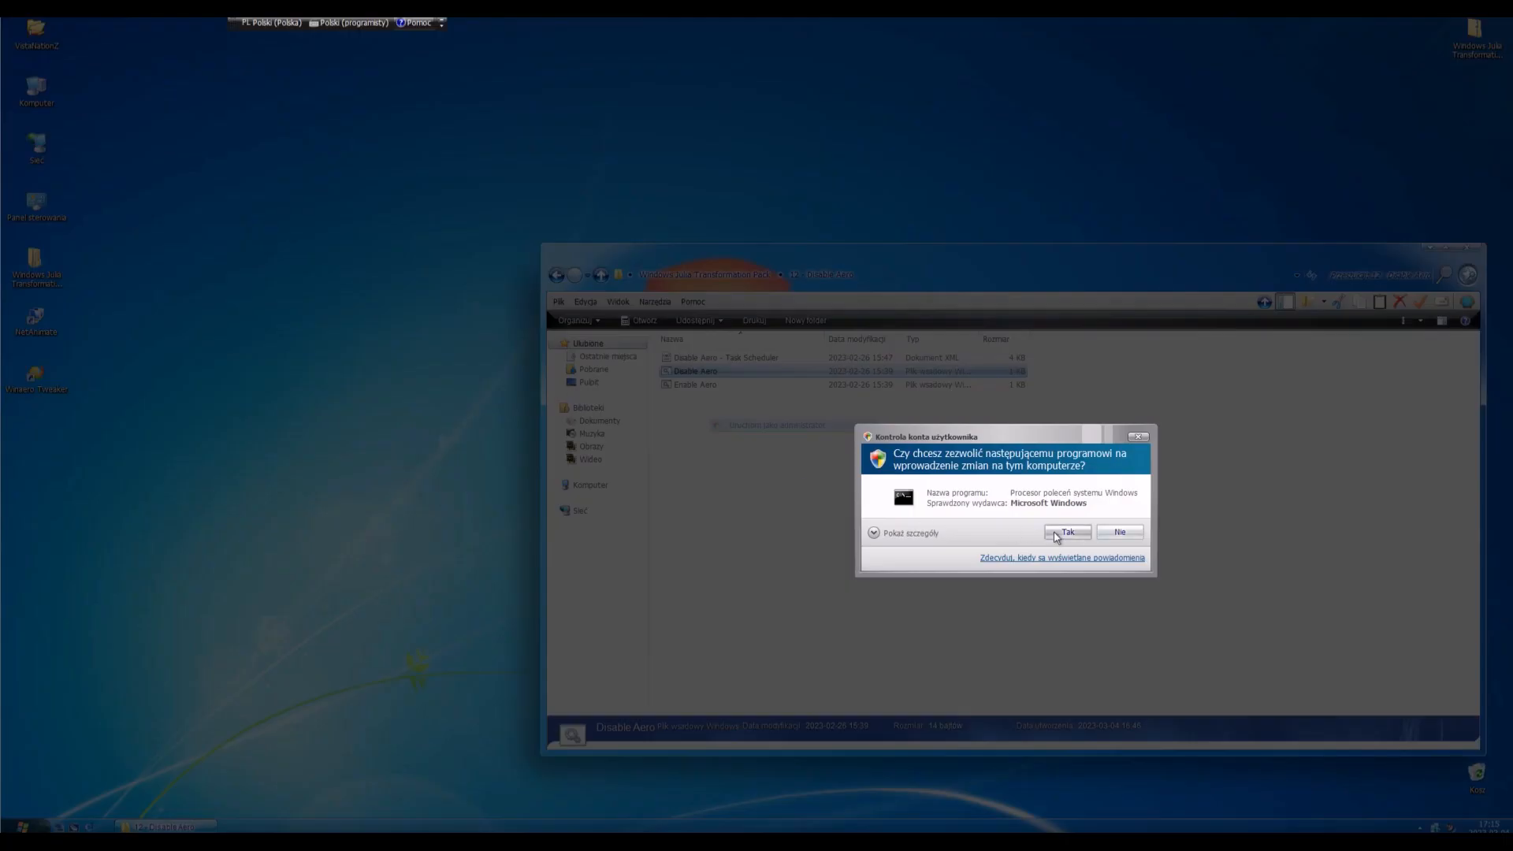
click(1068, 537)
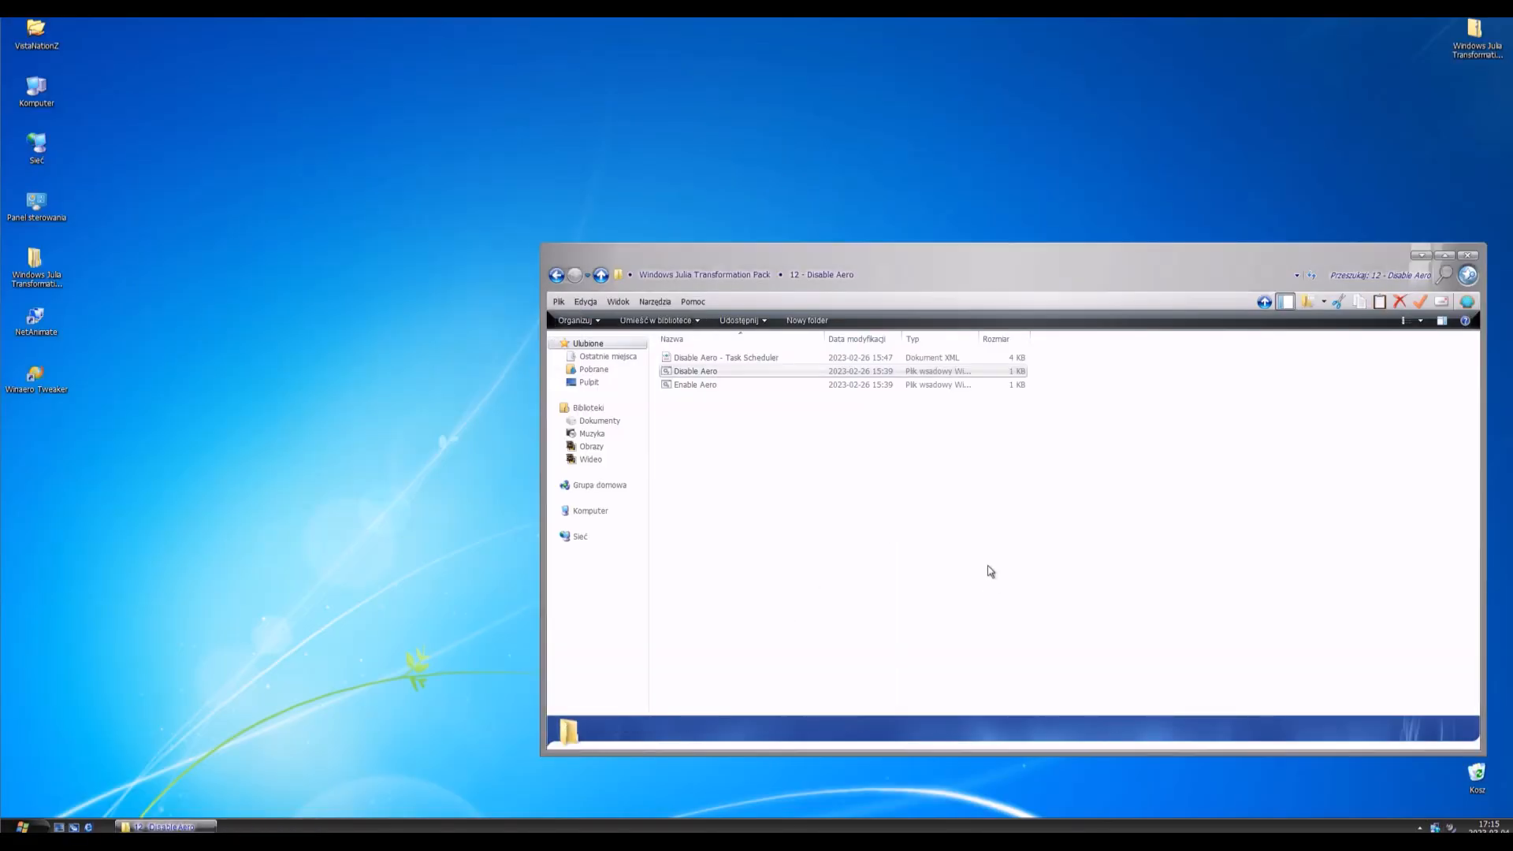
- Set the image in 13 - Wallpaper as the desktop background
click(529, 258)
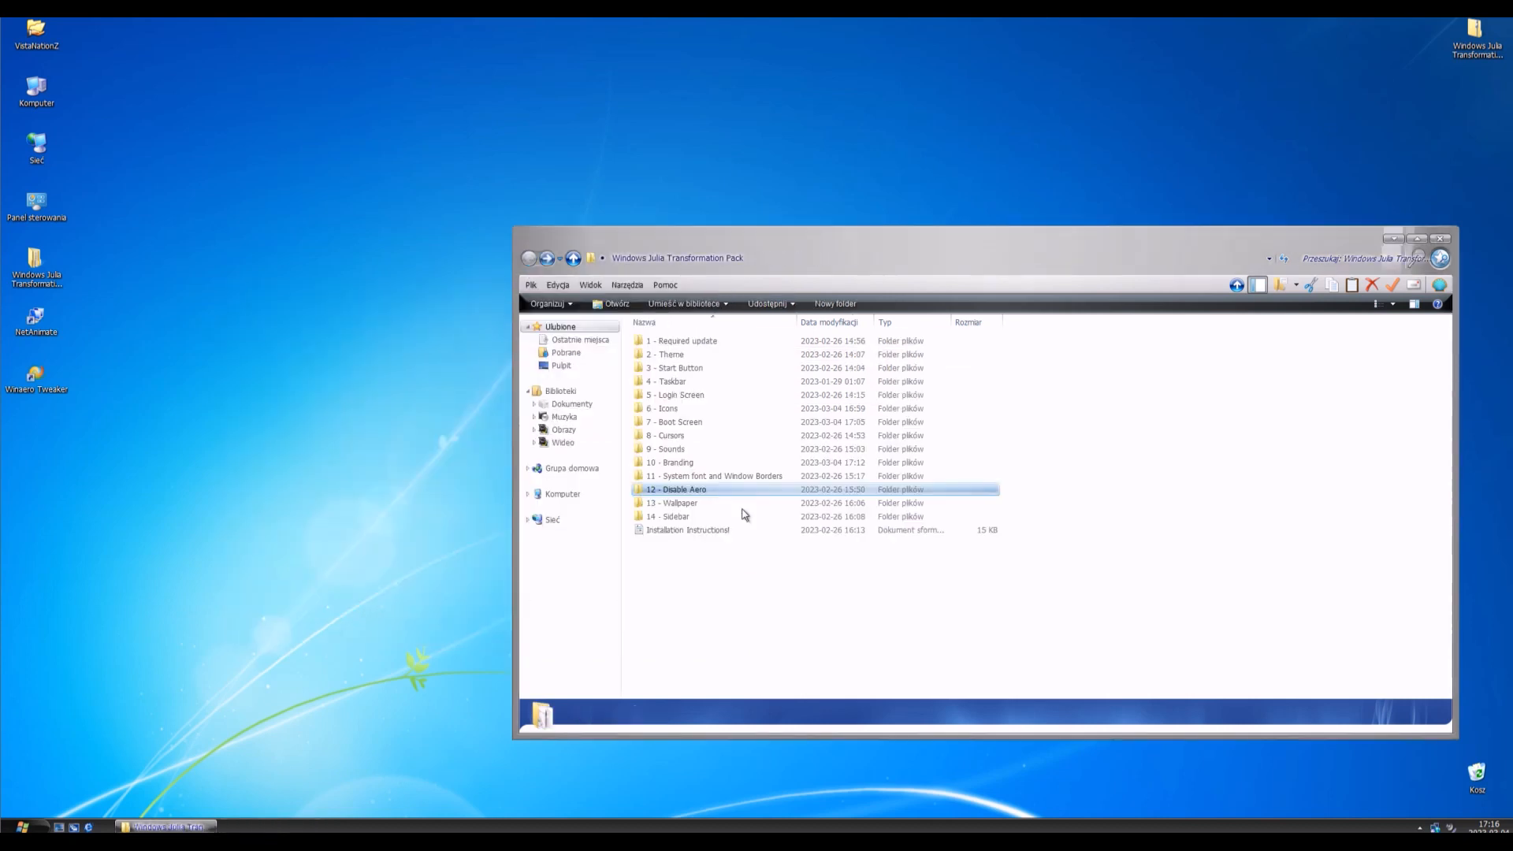
double_click(676, 504)
right_click(666, 350)
click(728, 375)
- Open 14 - Sidebar in the transformation pack and move the pack folder and Recycle Bin desktop icons inward, away from the screen edge
click(528, 258)
double_click(668, 517)
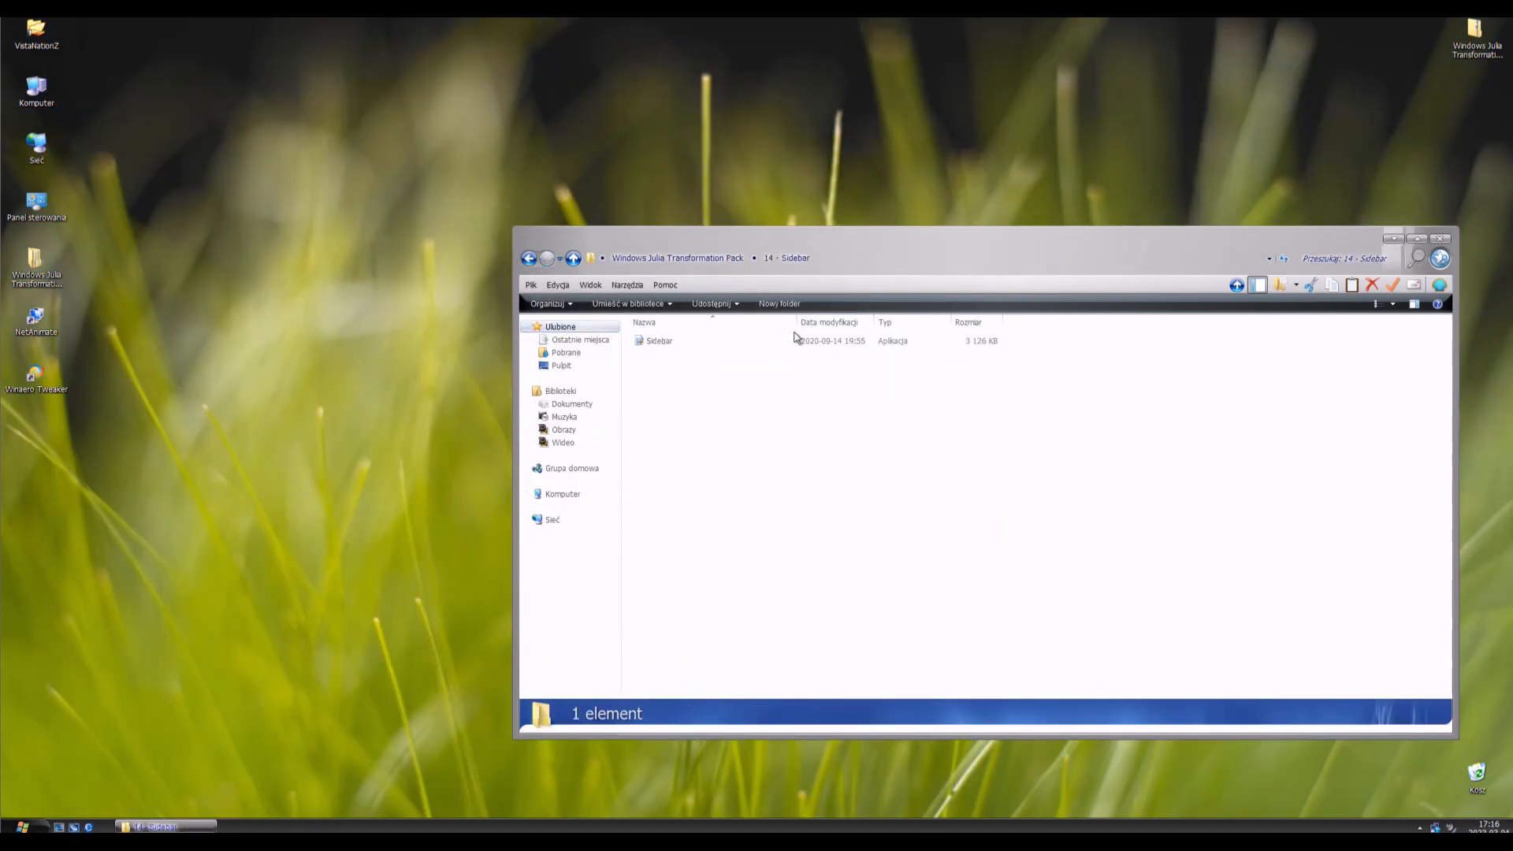
drag(1477, 40, 1261, 41)
drag(1477, 773, 1333, 775)
- Run the Sidebar installer, allow it to make changes, and install Longhorn SideBar through to the end of the wizard
double_click(661, 341)
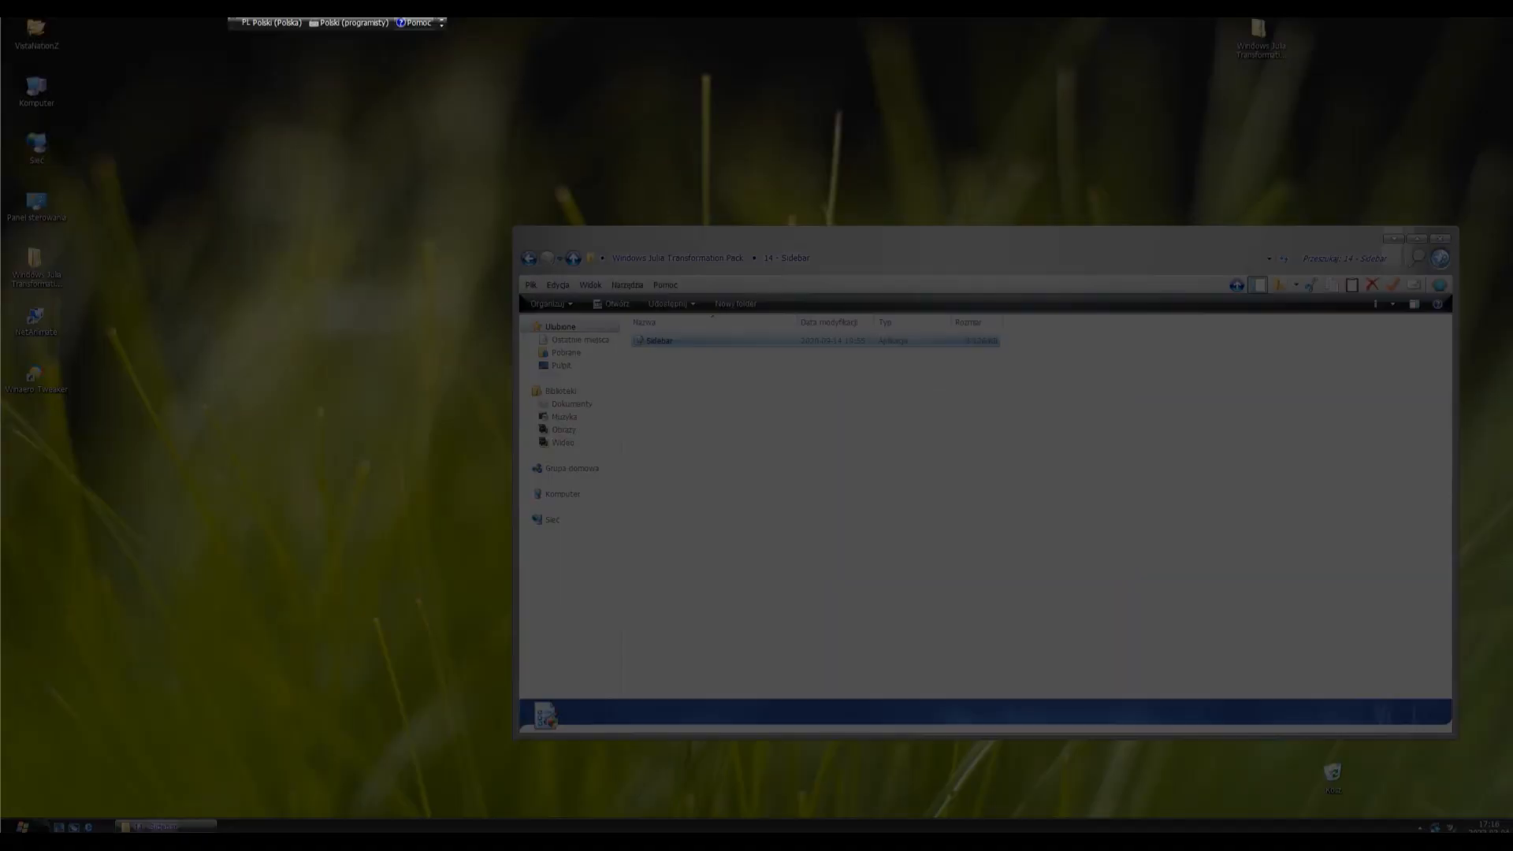
click(1036, 526)
click(882, 521)
click(840, 525)
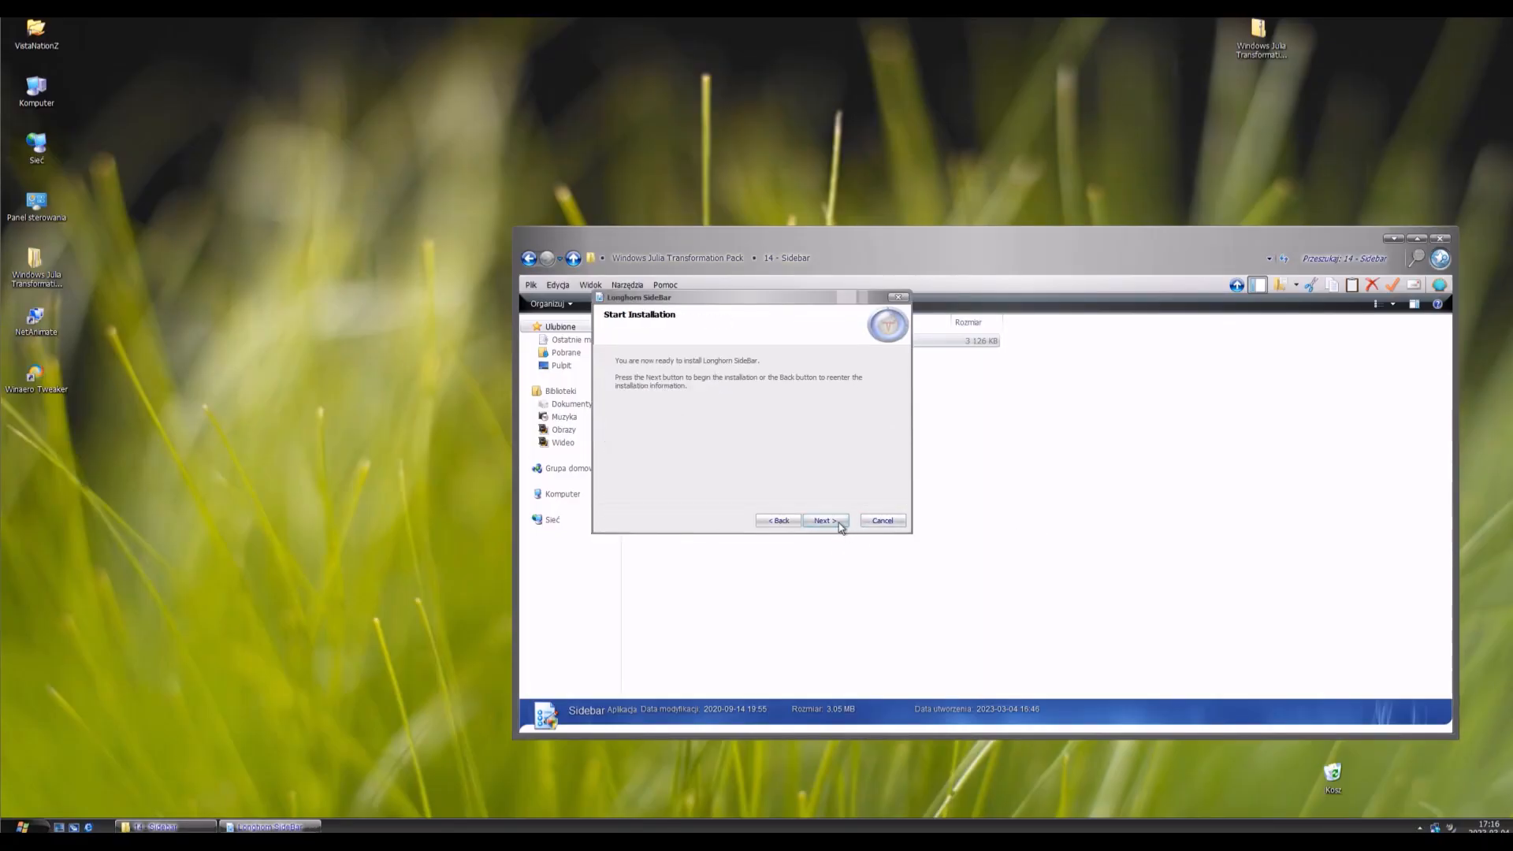
click(841, 524)
click(837, 524)
- Move the folder window clear of the new sidebar, return to the main transformation pack folder, and close the window
drag(833, 268, 748, 274)
click(1430, 418)
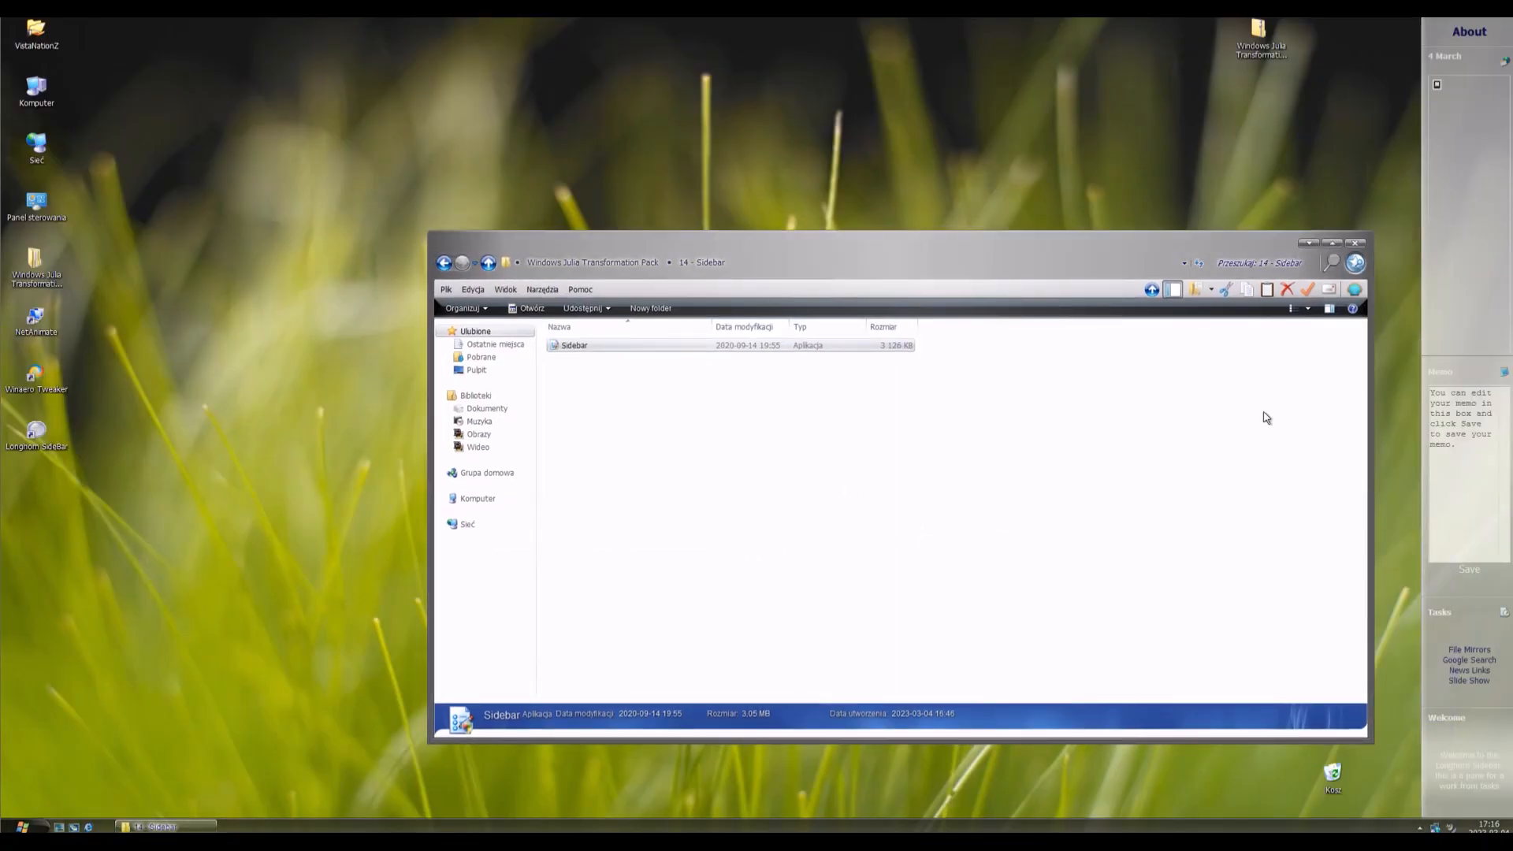
click(443, 263)
click(634, 574)
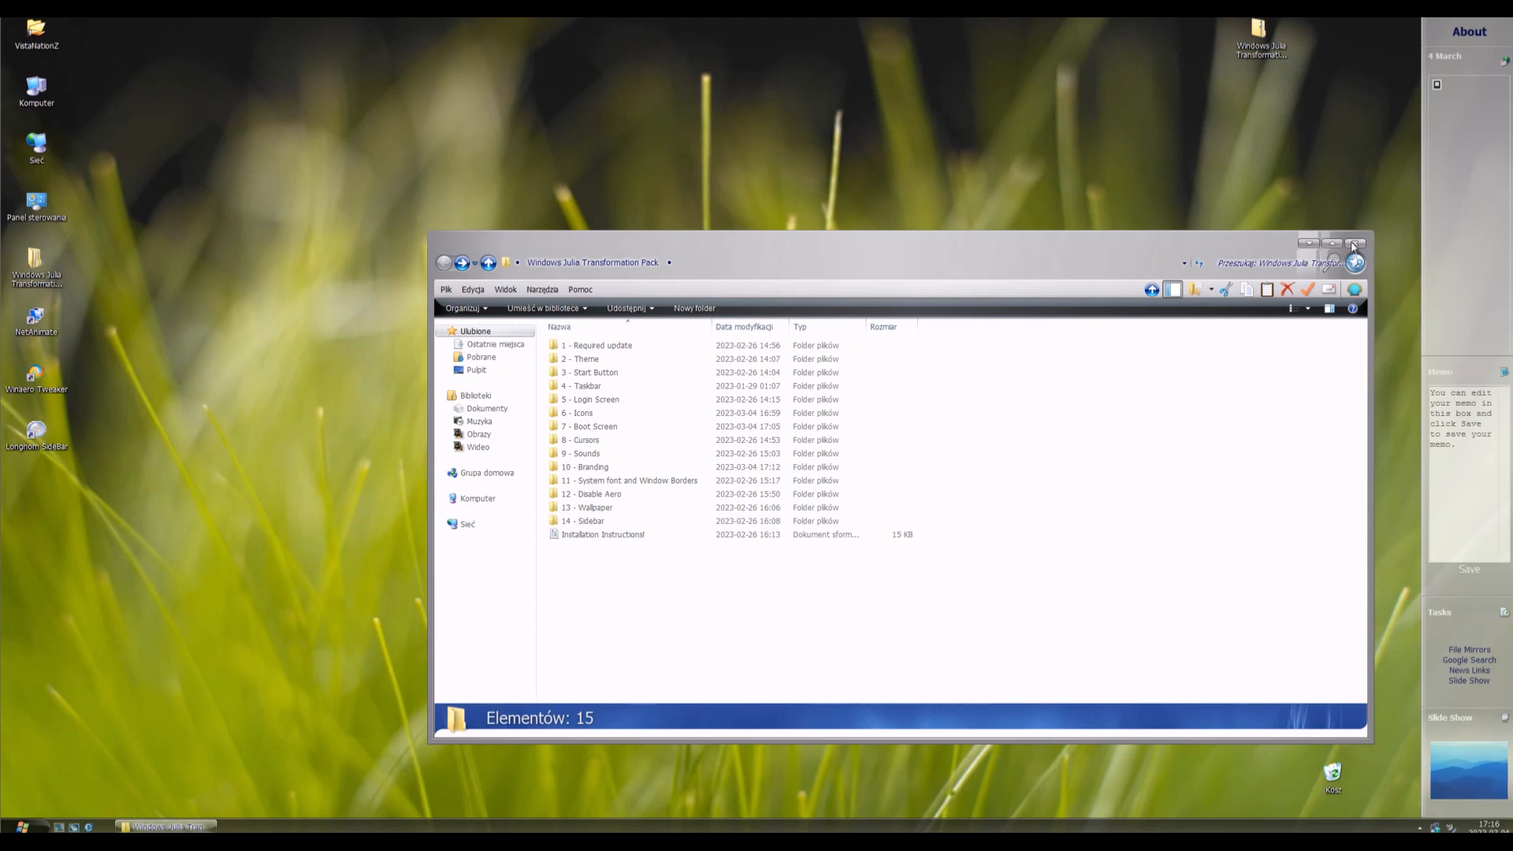
key(alt+F4)
- Save the current desktop theme under the name Windows and close the personalization window
right_click(1057, 337)
click(1116, 475)
click(884, 397)
text(Windows)
key(Return)
key(alt+F4)
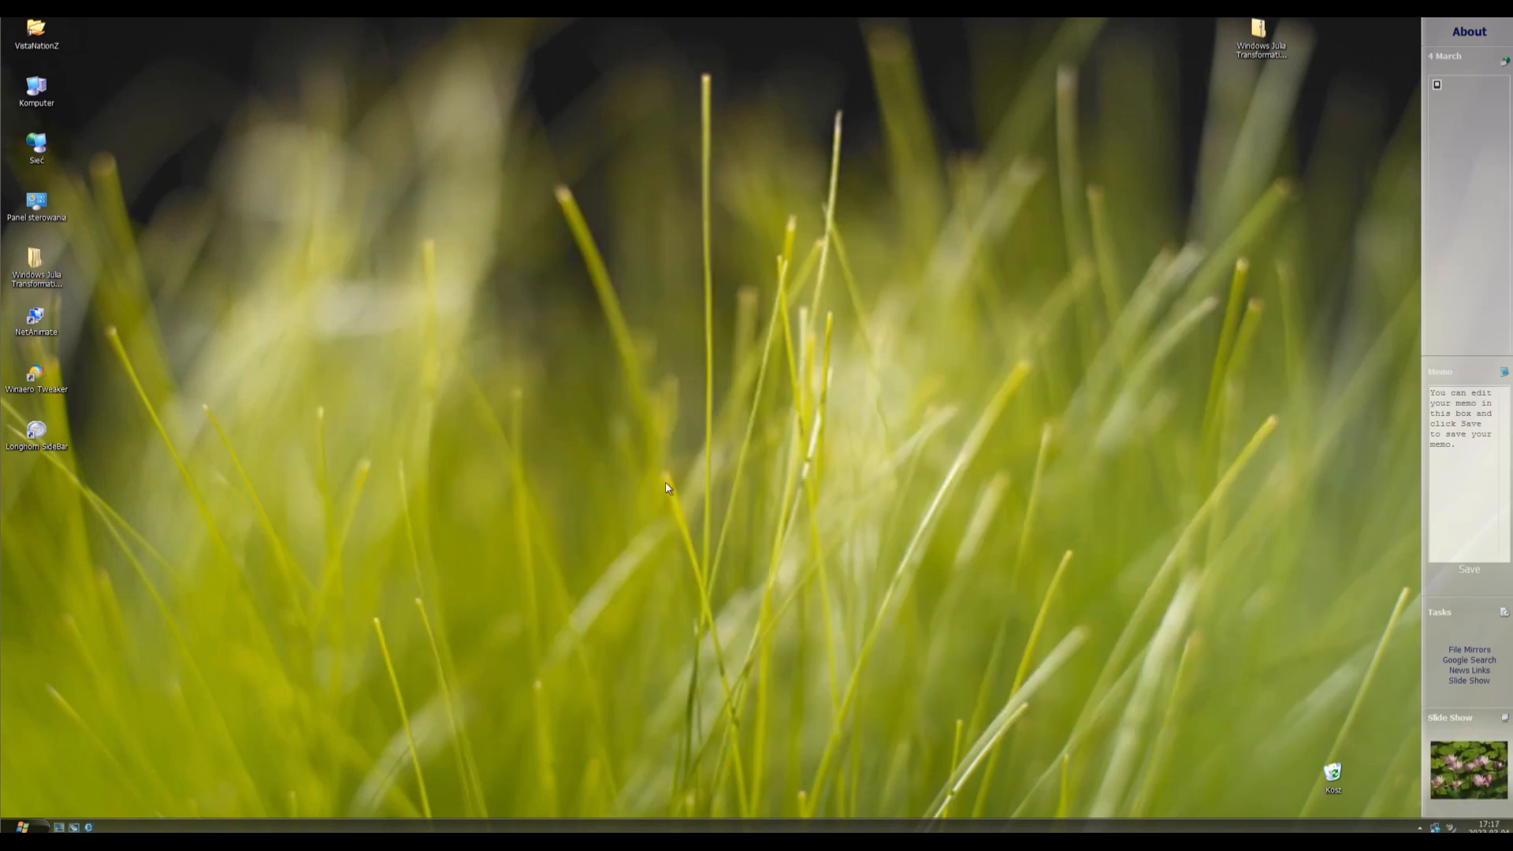
- Restart the computer and sign back in to Windows by entering the account password
click(22, 825)
click(151, 804)
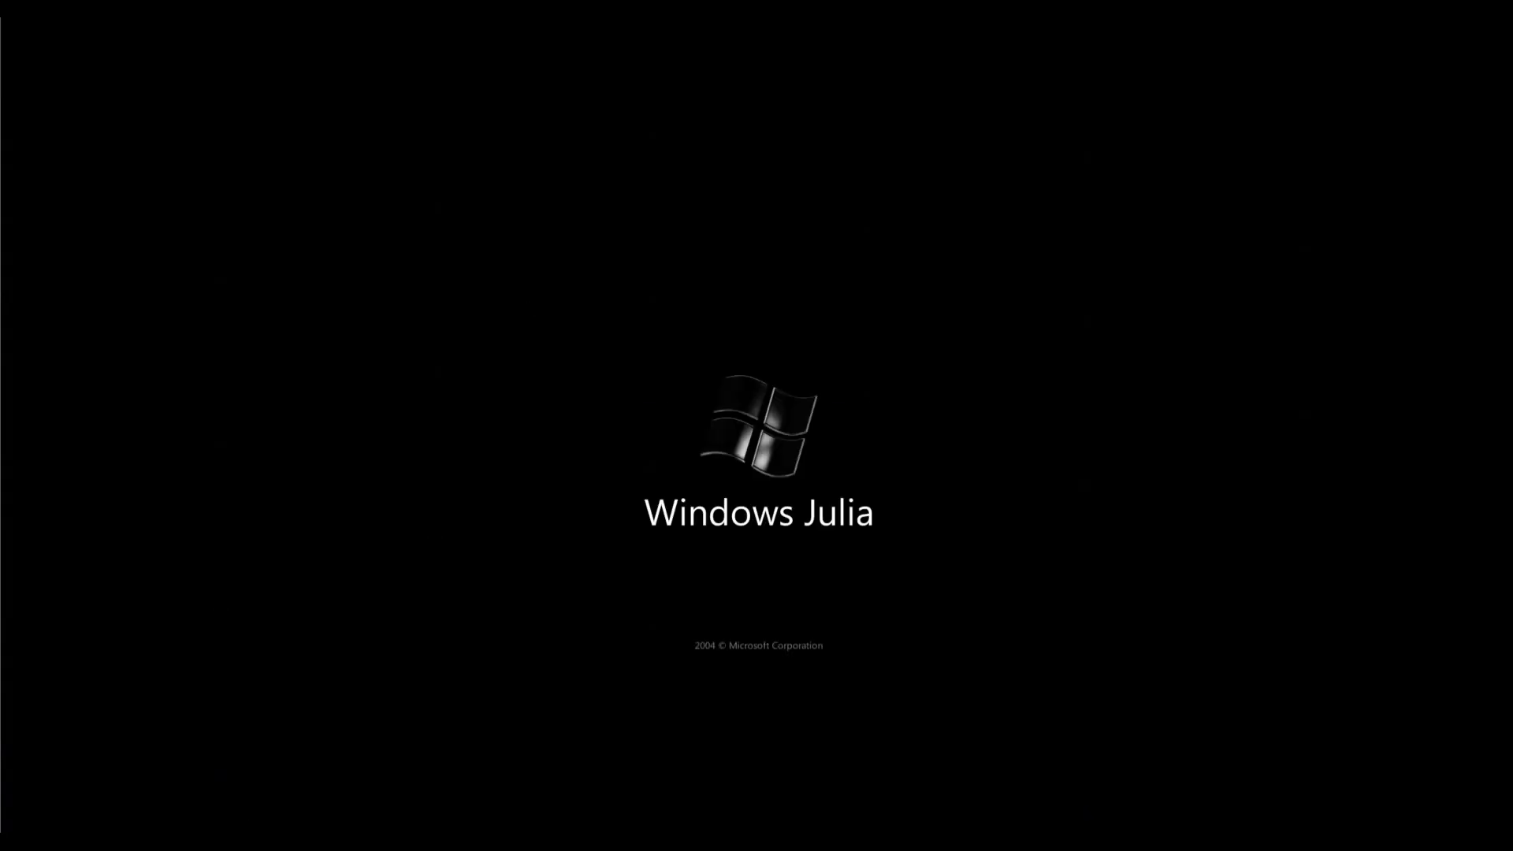
text(•)
key(Return)
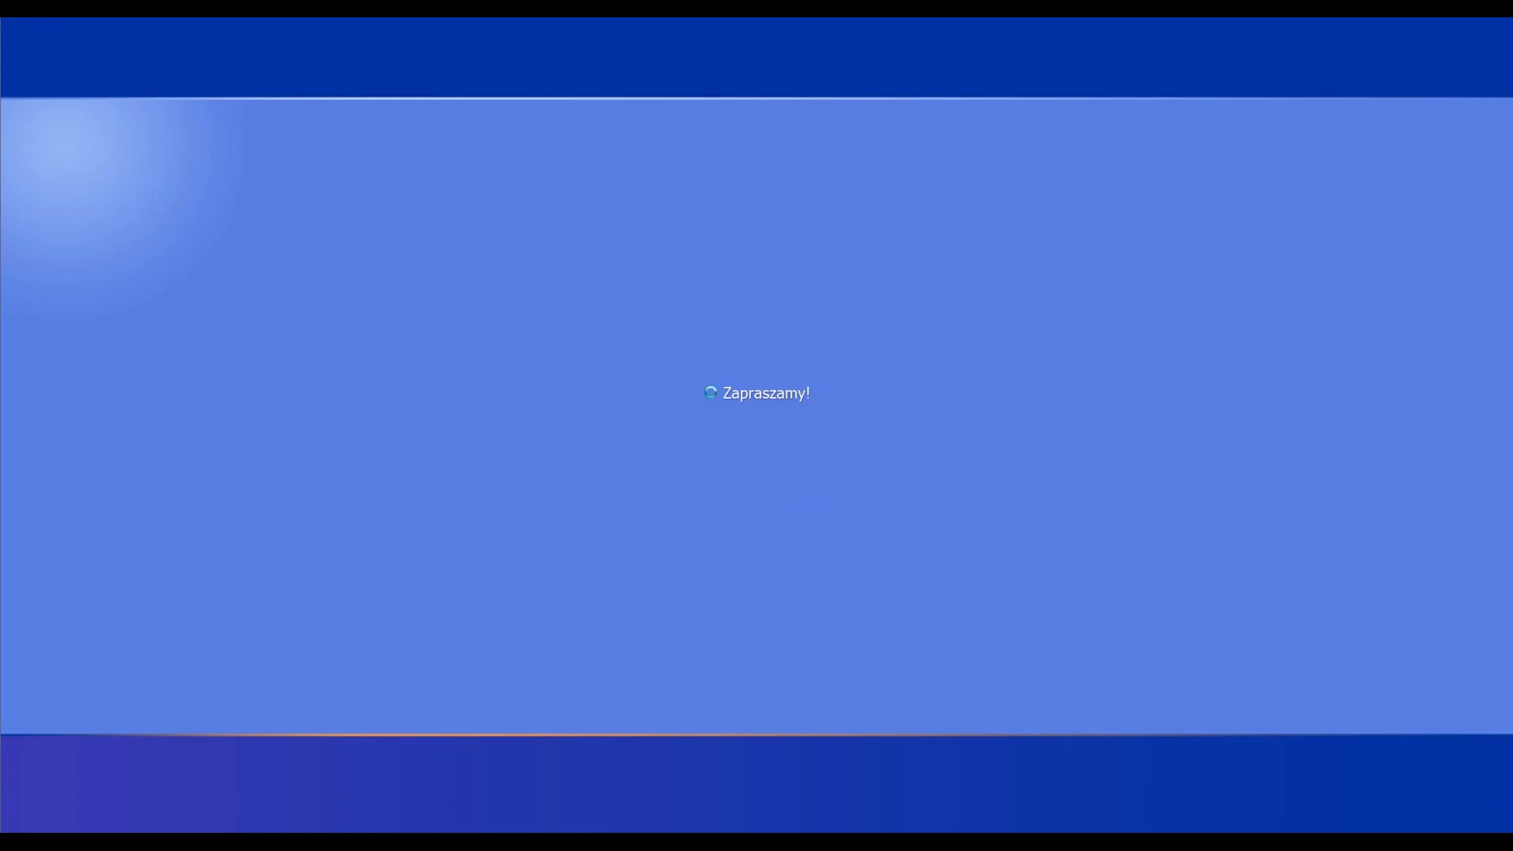